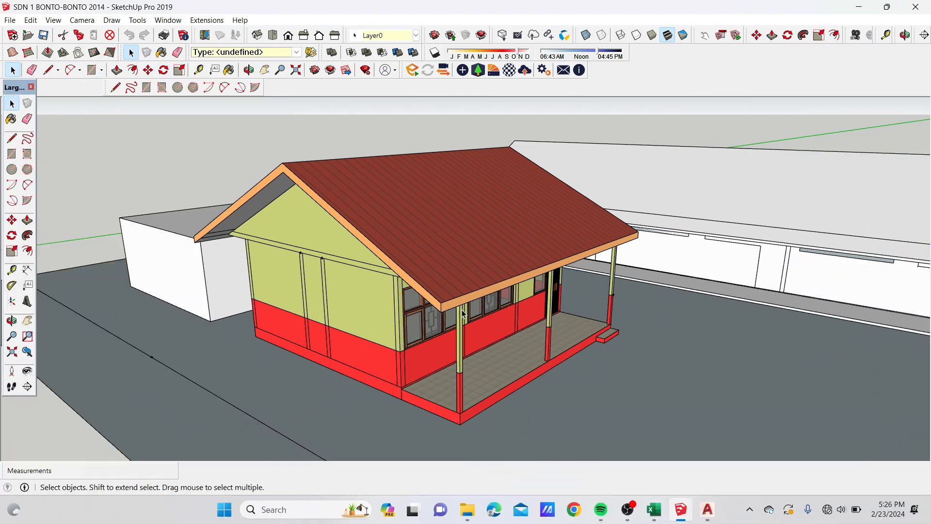
# - Examine the school building model from several angles, covering the gable wall, roof and front terrace
pyautogui.scroll(-4, 472, 312)
pyautogui.moveTo(519, 300)
pyautogui.mouseDown(button='middle')
pyautogui.moveTo(427, 335)
pyautogui.moveTo(518, 311)
pyautogui.mouseUp(button='middle')
pyautogui.scroll(2, 411, 313)
pyautogui.moveTo(443, 342)
pyautogui.mouseDown(button='middle')
pyautogui.moveTo(350, 343)
pyautogui.moveTo(409, 327)
pyautogui.mouseUp(button='middle')
pyautogui.scroll(3, 406, 328)
pyautogui.moveTo(329, 338)
pyautogui.mouseDown(button='middle')
pyautogui.moveTo(415, 347)
pyautogui.moveTo(502, 334)
pyautogui.moveTo(442, 307)
pyautogui.moveTo(84, 321)
pyautogui.moveTo(253, 334)
pyautogui.moveTo(474, 324)
pyautogui.mouseUp(button='middle')
pyautogui.scroll(-3, 507, 334)
pyautogui.scroll(3, 502, 327)
pyautogui.scroll(-2, 514, 330)
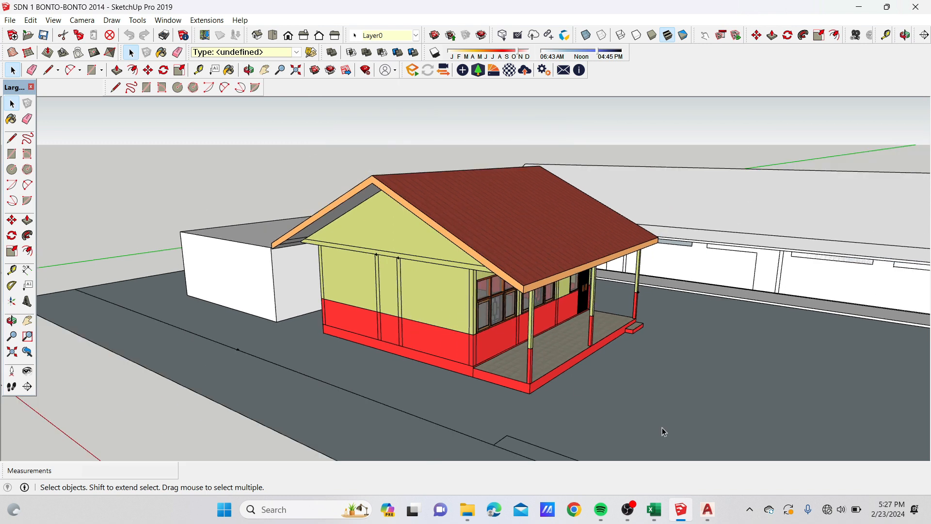
# - Switch to AutoCAD and look over the DED SDN 1 BONTO-BONTO drawings, including the foundation, sloof and ringbalk plans
pyautogui.click(707, 511)
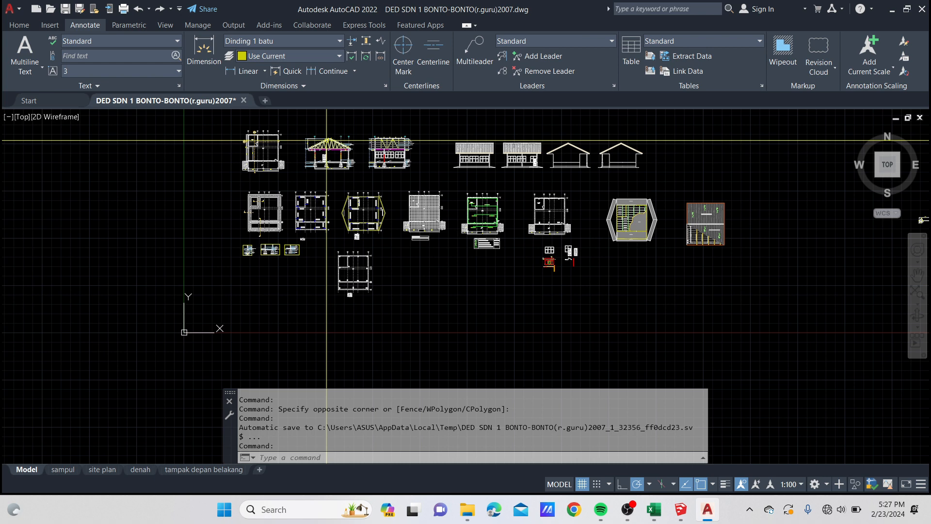
pyautogui.moveTo(304, 203); pyautogui.dragTo(309, 278, button='middle')
pyautogui.moveTo(447, 296)
pyautogui.mouseDown(button='middle')
pyautogui.moveTo(443, 106)
pyautogui.moveTo(418, 60)
pyautogui.mouseUp(button='middle')
pyautogui.scroll(5, 98, 227)
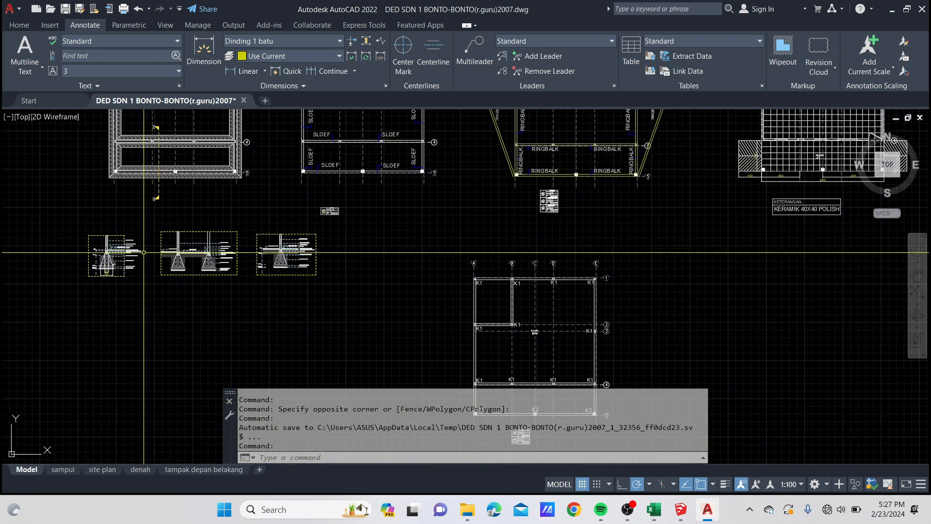
pyautogui.scroll(-12, 342, 337)
pyautogui.scroll(6, 319, 325)
pyautogui.moveTo(426, 176); pyautogui.dragTo(422, 158, button='middle')
pyautogui.scroll(2, 415, 208)
pyautogui.moveTo(374, 305); pyautogui.dragTo(447, 162, button='middle')
pyautogui.scroll(6, 386, 226)
pyautogui.moveTo(580, 283)
pyautogui.mouseDown(button='middle')
pyautogui.moveTo(567, 312)
pyautogui.moveTo(408, 331)
pyautogui.mouseUp(button='middle')
# - Switch to the Excel cost estimate and read through the RAB R.GURU work items from preparation to furniture
pyautogui.click(655, 512)
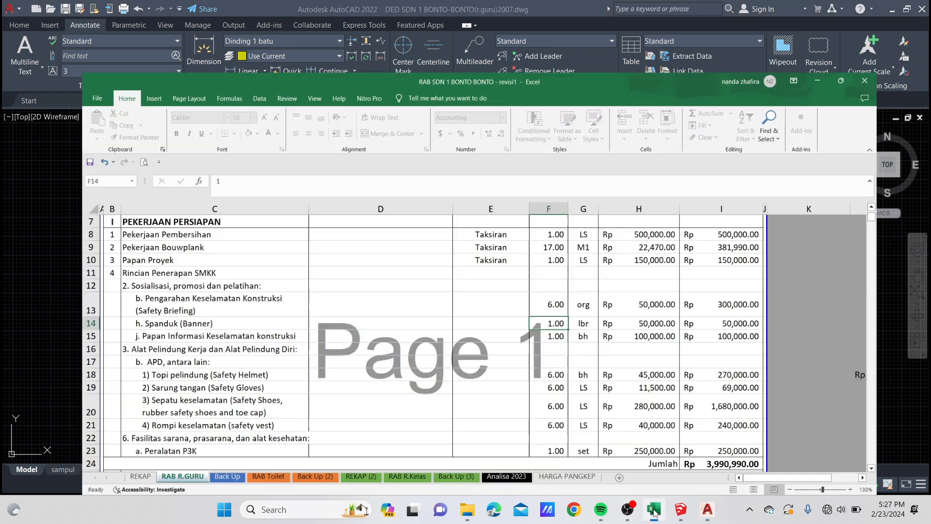
pyautogui.scroll(-1, 426, 316)
pyautogui.scroll(3, 278, 305)
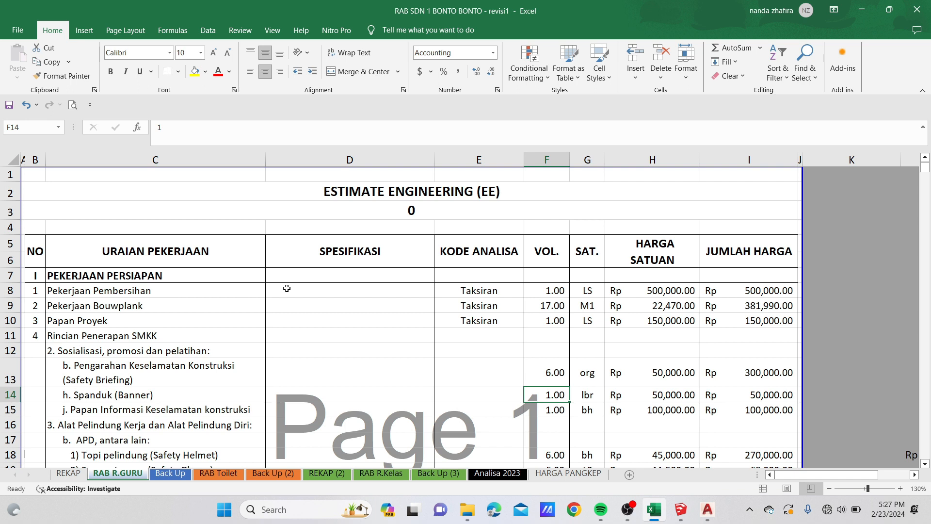
pyautogui.click(128, 289)
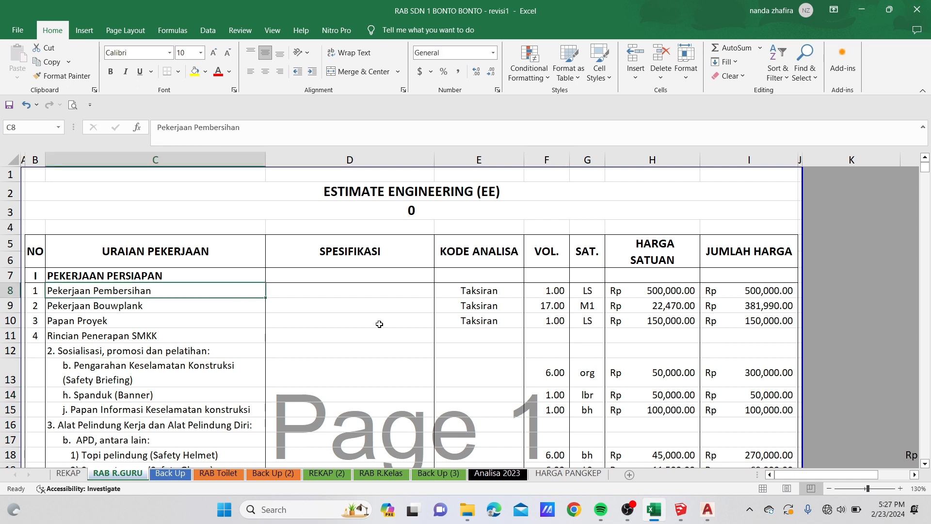
pyautogui.scroll(-20, 124, 273)
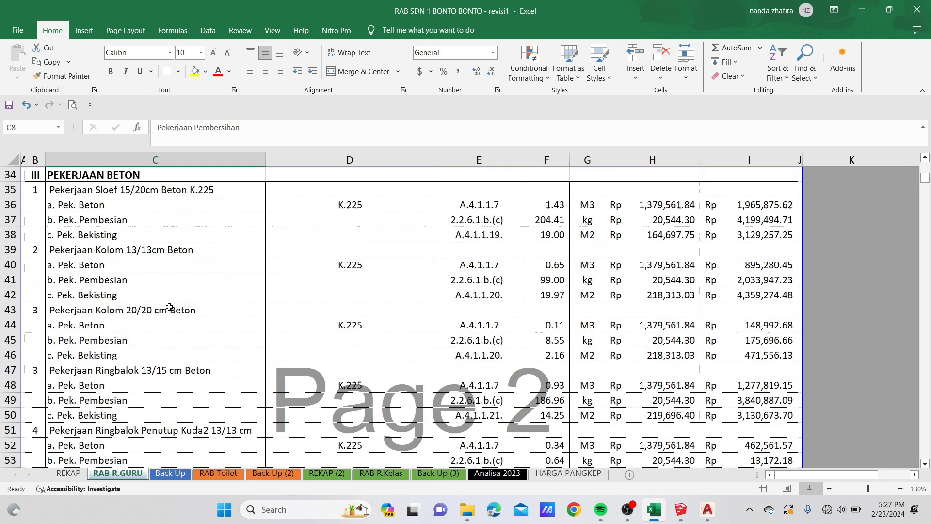
pyautogui.scroll(-10, 168, 321)
pyautogui.scroll(17, 173, 333)
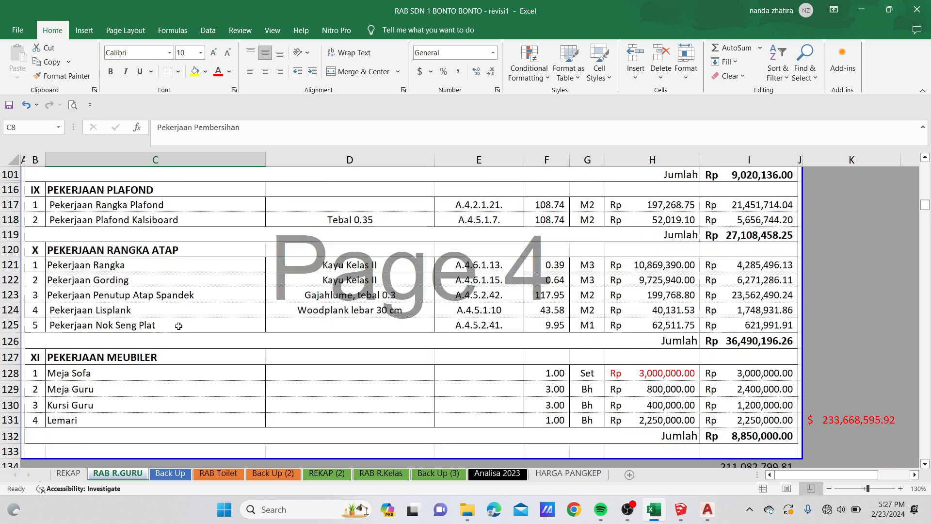
pyautogui.scroll(20, 269, 386)
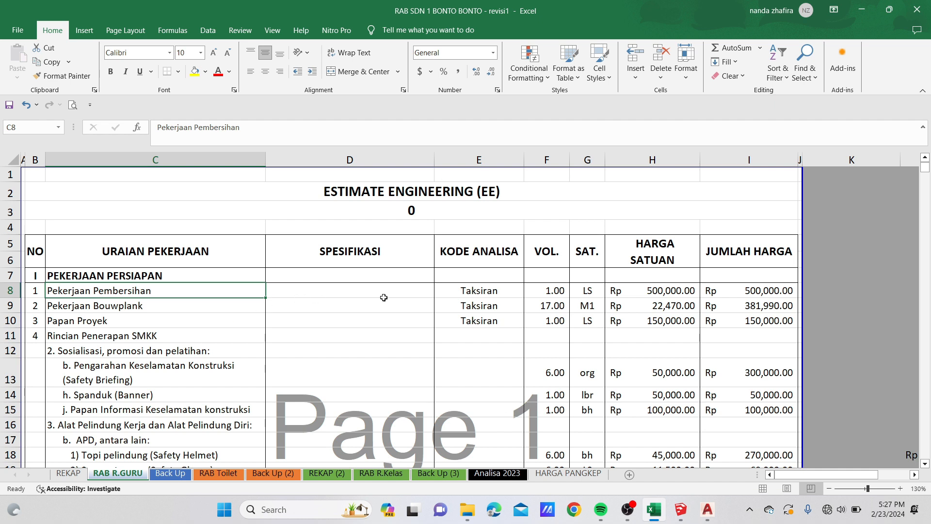
# - Examine the volumes of the Pekerjaan Persiapan items and the first two Pekerjaan Tanah dan Pondasi items
pyautogui.scroll(-5, 384, 297)
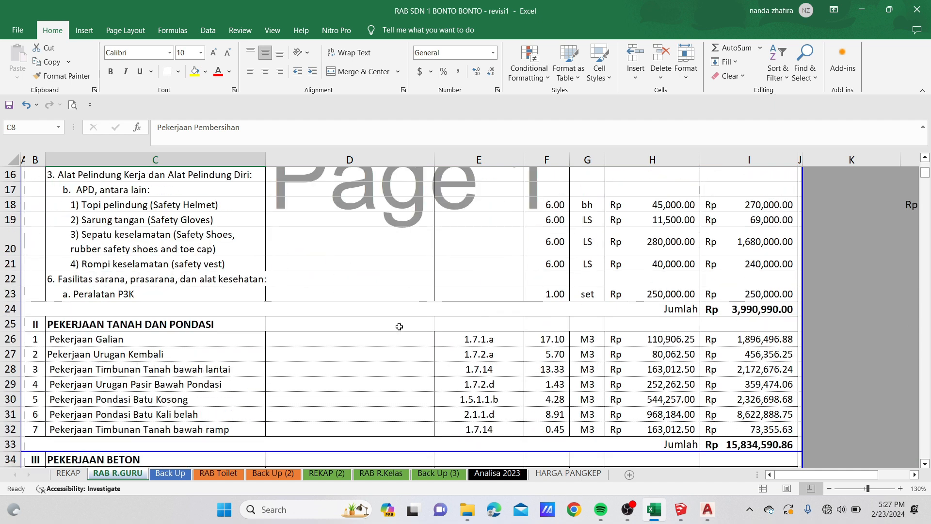
pyautogui.scroll(-2, 215, 342)
pyautogui.moveTo(109, 237); pyautogui.dragTo(433, 272)
pyautogui.scroll(6, 210, 307)
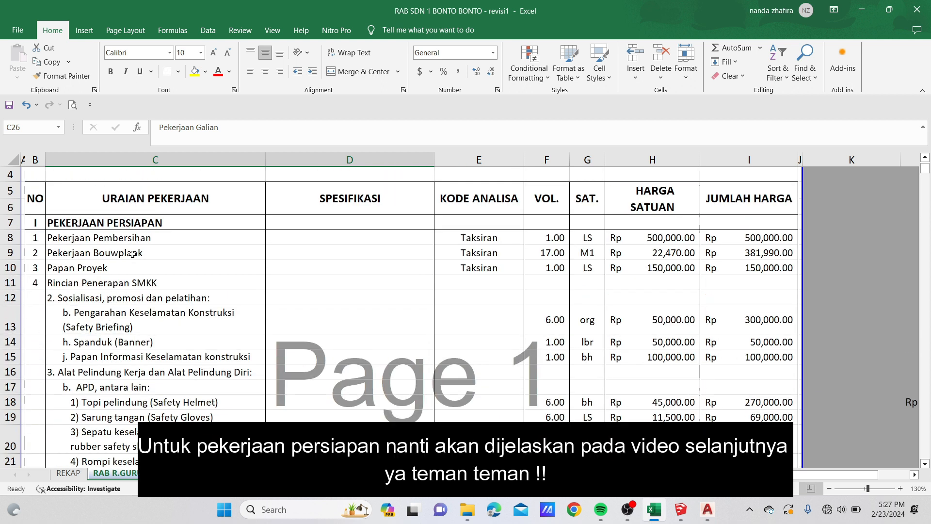
pyautogui.moveTo(97, 223); pyautogui.dragTo(548, 388)
pyautogui.click(556, 252)
pyautogui.click(553, 321)
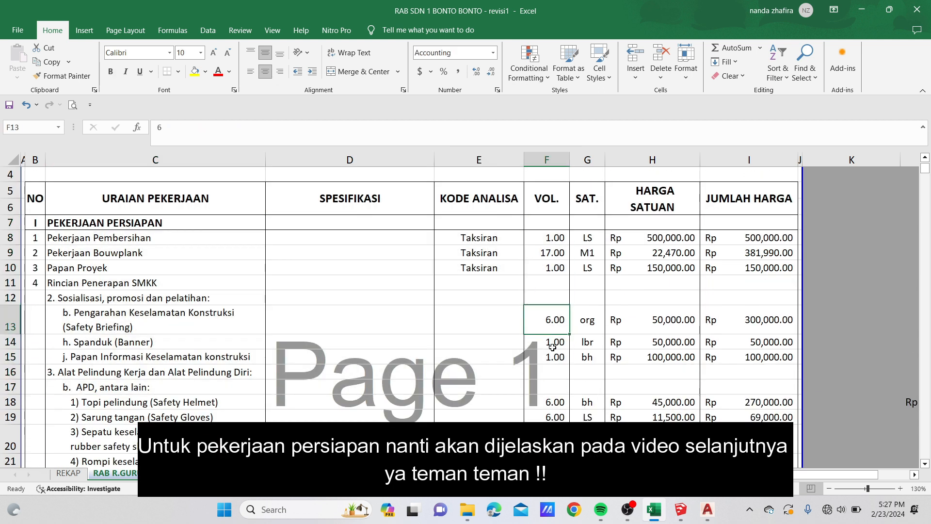
pyautogui.scroll(-6, 395, 304)
pyautogui.moveTo(97, 242); pyautogui.dragTo(547, 250)
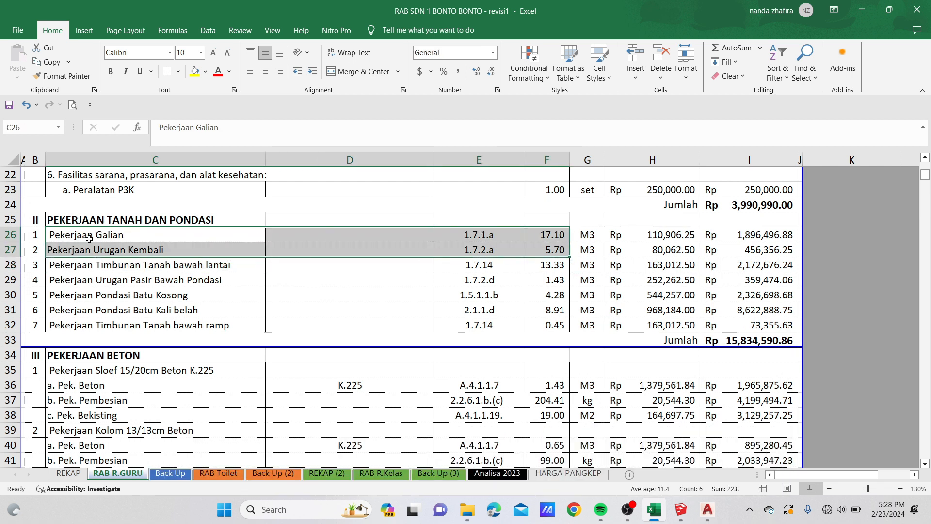
# - Trace the Pekerjaan Galian volume in cell F26 to its calculation table in the Back Up sheet
pyautogui.click(90, 238)
pyautogui.click(545, 236)
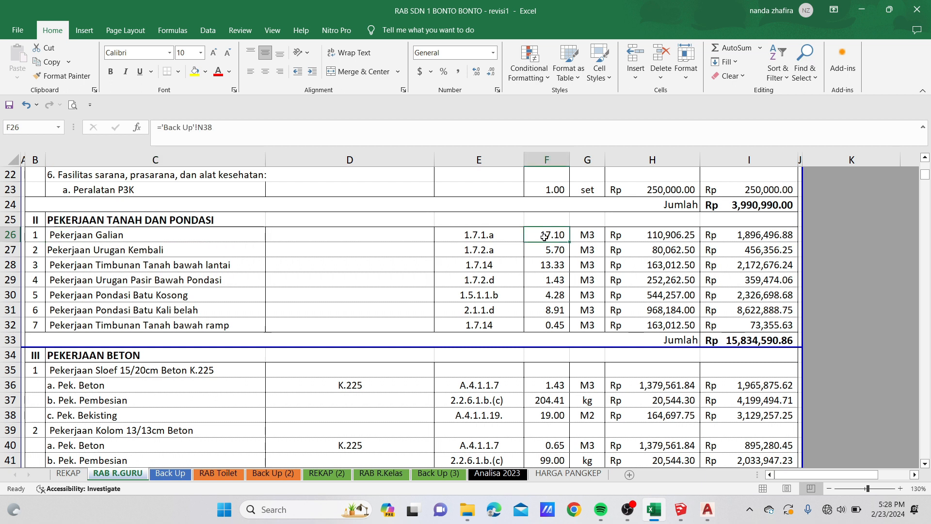
pyautogui.scroll(4, 609, 310)
pyautogui.scroll(-4, 549, 313)
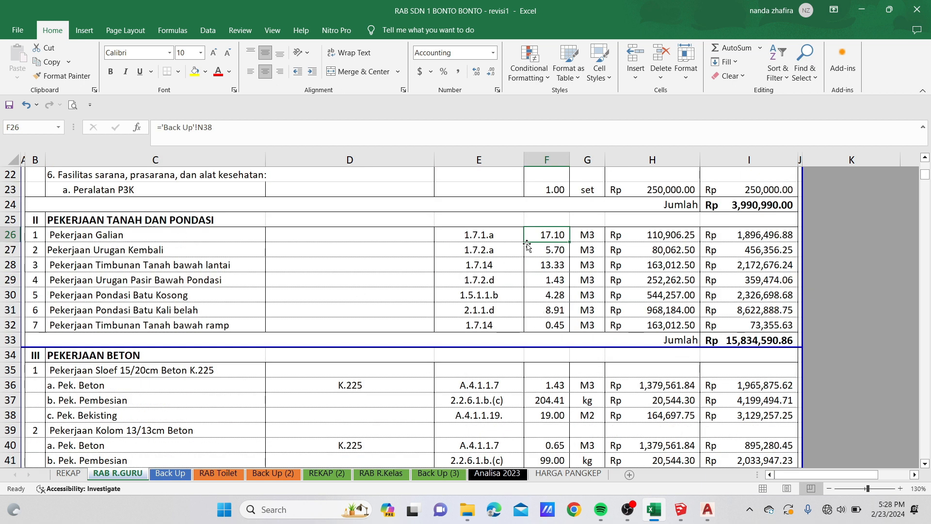
pyautogui.click(170, 474)
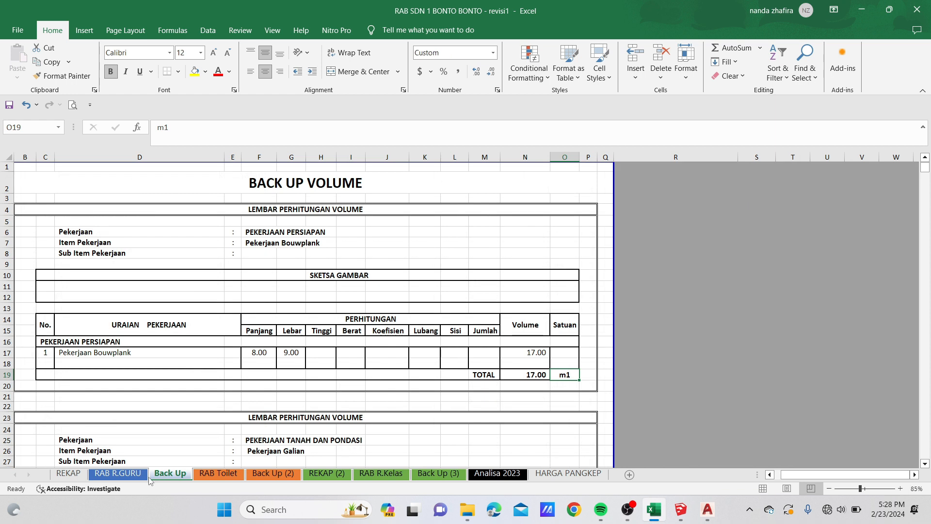
pyautogui.scroll(-9, 170, 394)
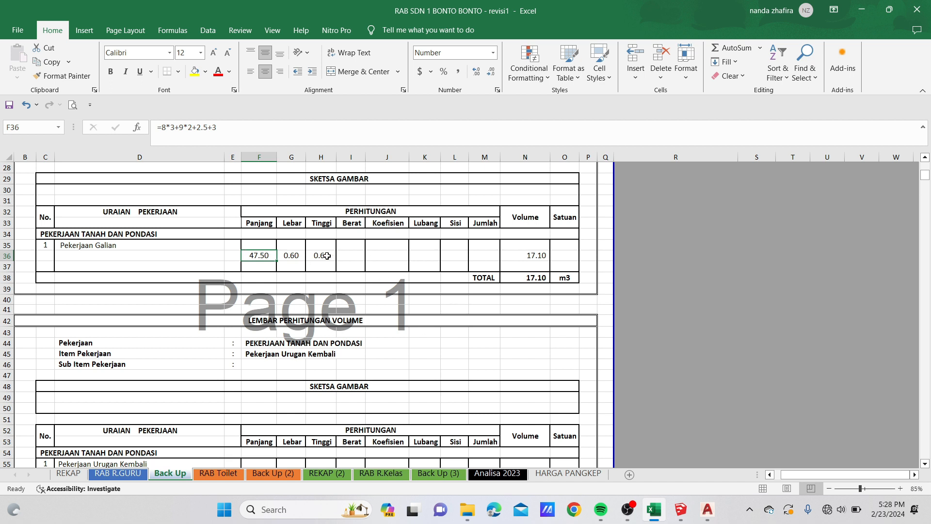
# - Switch back to AutoCAD and examine the foundation plan's wall lines and section marks for the excavation calculation
pyautogui.click(707, 509)
pyautogui.scroll(-11, 340, 261)
pyautogui.moveTo(379, 246)
pyautogui.mouseDown(button='middle')
pyautogui.moveTo(361, 252)
pyautogui.moveTo(349, 310)
pyautogui.mouseUp(button='middle')
pyautogui.scroll(9, 352, 253)
pyautogui.moveTo(300, 190)
pyautogui.mouseDown(button='middle')
pyautogui.moveTo(324, 158)
pyautogui.moveTo(279, 195)
pyautogui.mouseUp(button='middle')
pyautogui.scroll(6, 260, 163)
pyautogui.scroll(-6, 231, 192)
pyautogui.scroll(-4, 233, 192)
pyautogui.moveTo(261, 240); pyautogui.dragTo(277, 197, button='middle')
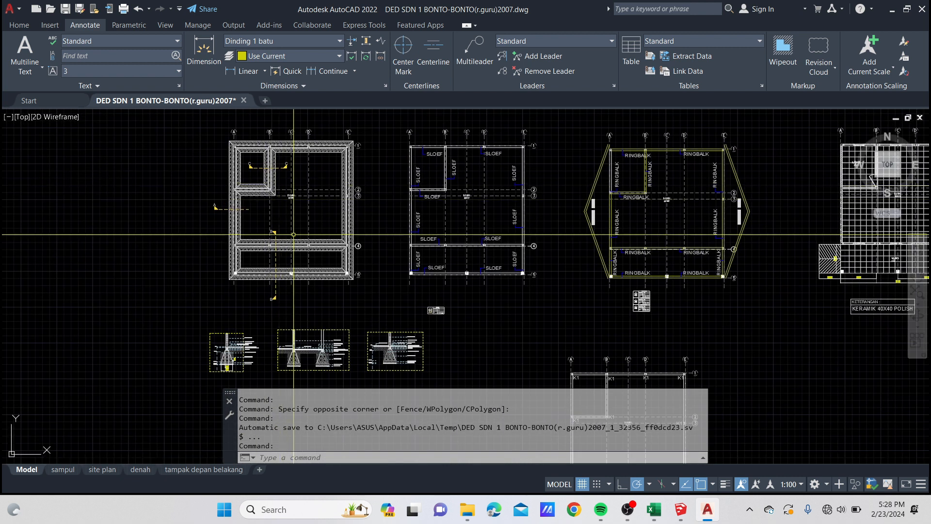
pyautogui.scroll(4, 289, 214)
pyautogui.moveTo(304, 282); pyautogui.dragTo(311, 314, button='middle')
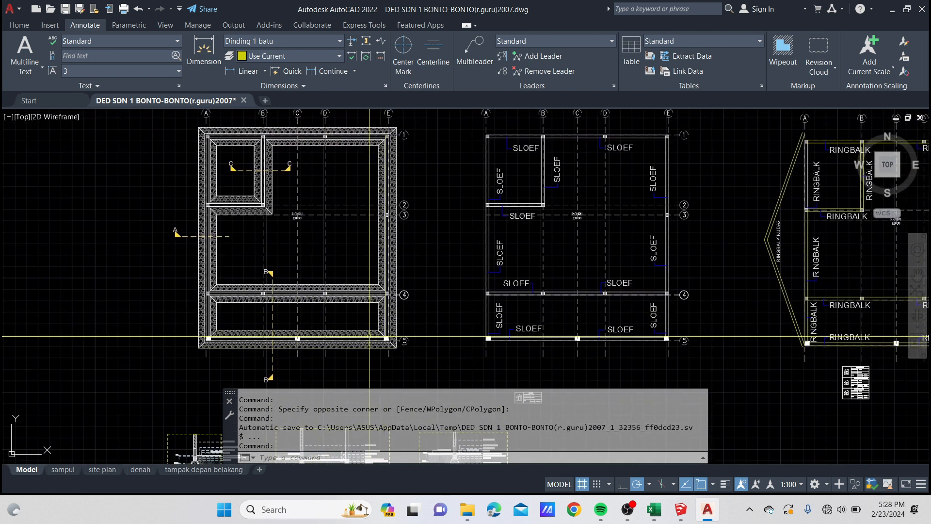
pyautogui.moveTo(219, 146)
pyautogui.mouseDown(button='middle')
pyautogui.moveTo(310, 129)
pyautogui.moveTo(236, 163)
pyautogui.moveTo(306, 173)
pyautogui.mouseUp(button='middle')
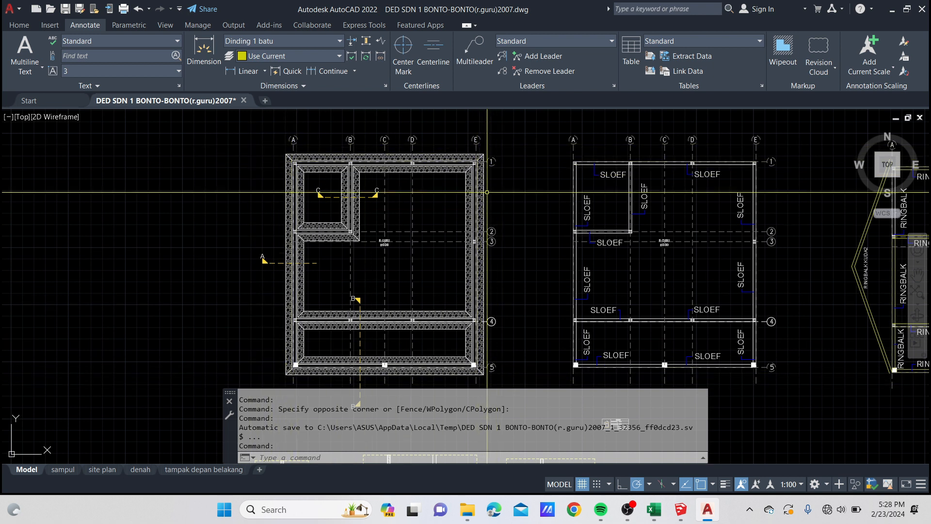
pyautogui.scroll(-4, 455, 225)
pyautogui.scroll(4, 444, 261)
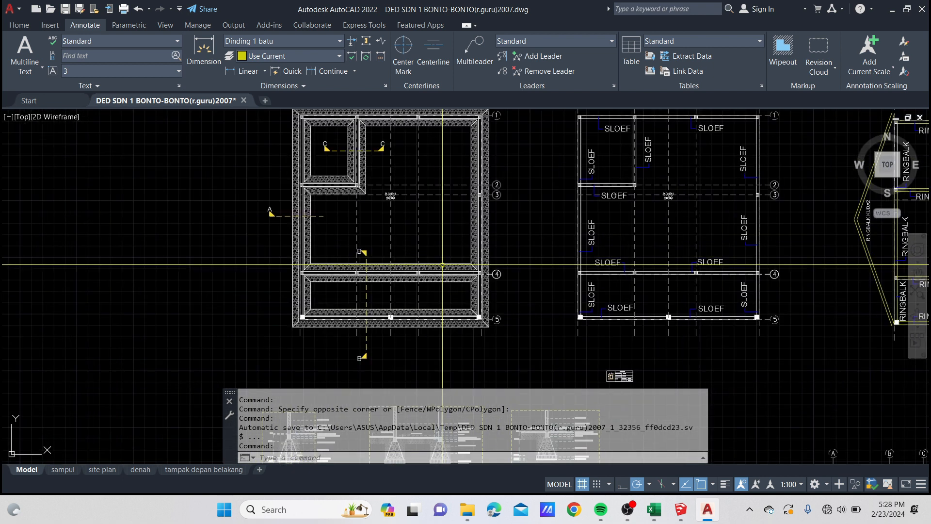
pyautogui.moveTo(437, 263); pyautogui.dragTo(430, 285, button='middle')
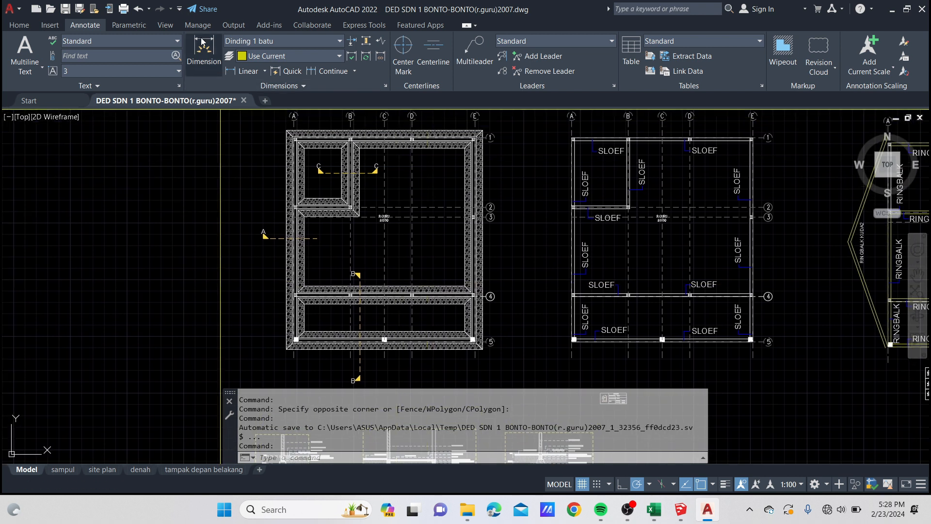
# - Dimension the foundation plan's full depth along grid line A, from the column on line 5 to line 1
pyautogui.click(203, 43)
pyautogui.scroll(4, 291, 344)
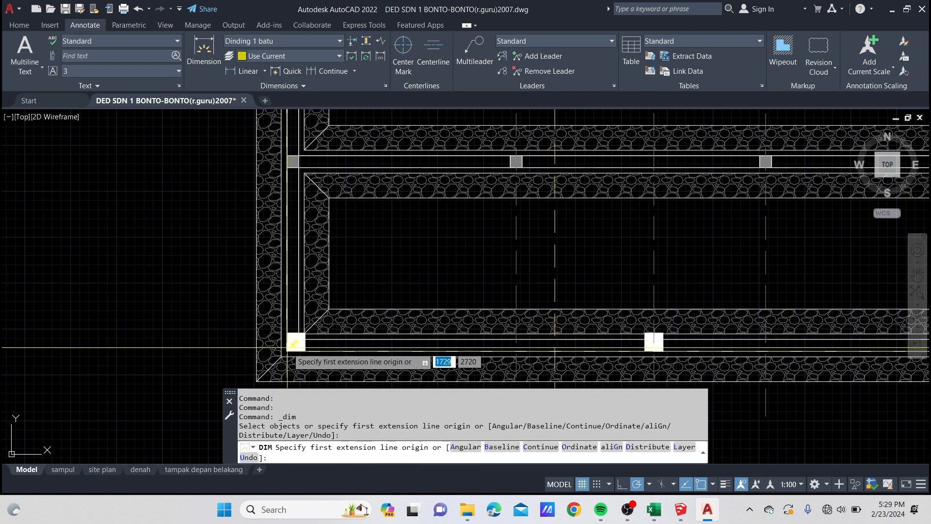
pyautogui.click(294, 344)
pyautogui.scroll(-5, 293, 343)
pyautogui.scroll(6, 273, 216)
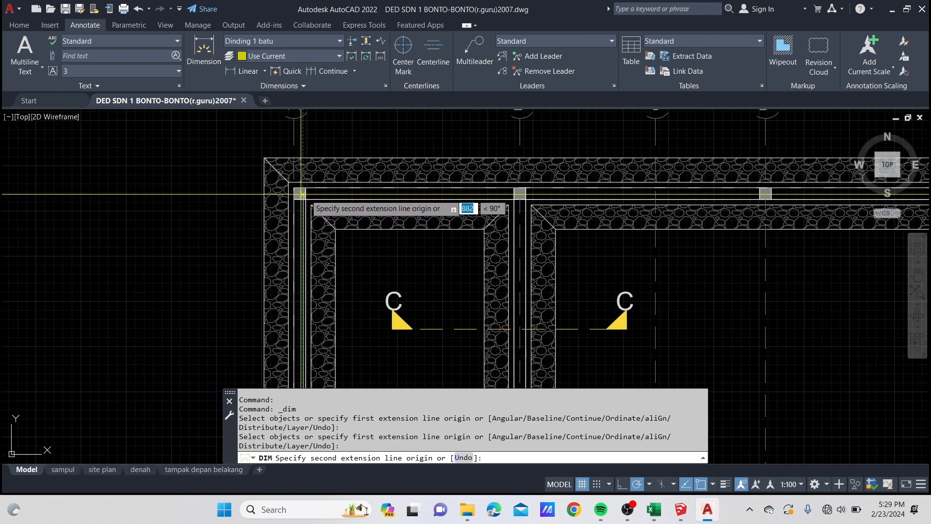
pyautogui.scroll(4, 301, 193)
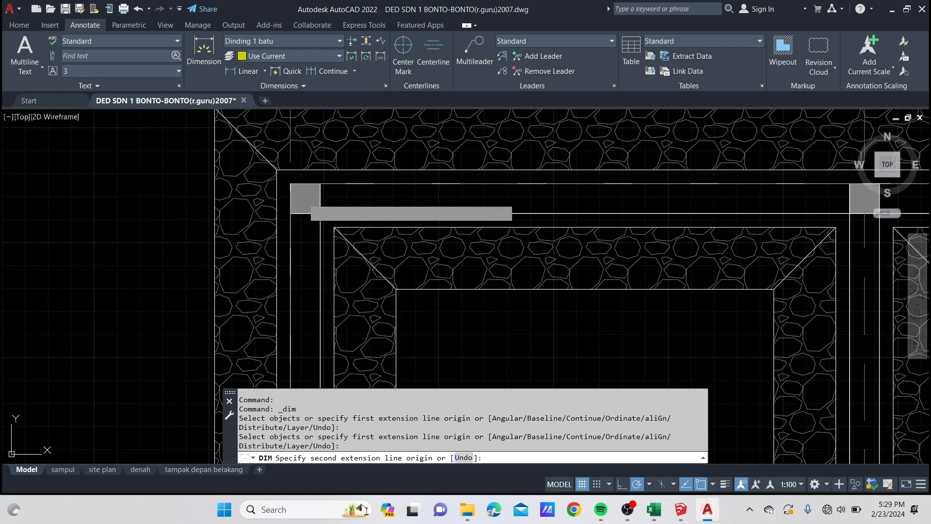
pyautogui.click(305, 198)
pyautogui.scroll(-9, 265, 199)
pyautogui.moveTo(146, 232); pyautogui.dragTo(283, 136, button='middle')
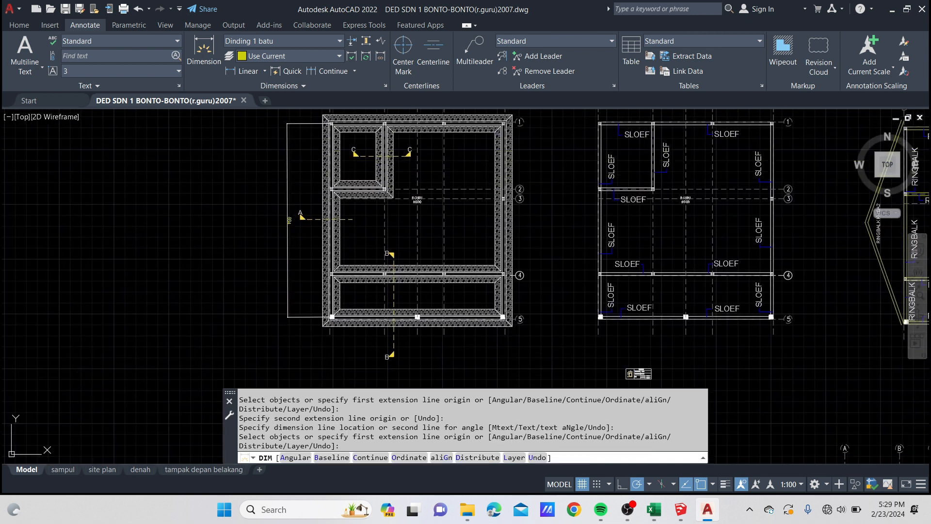
pyautogui.click(287, 221)
pyautogui.scroll(4, 287, 221)
pyautogui.scroll(-6, 323, 221)
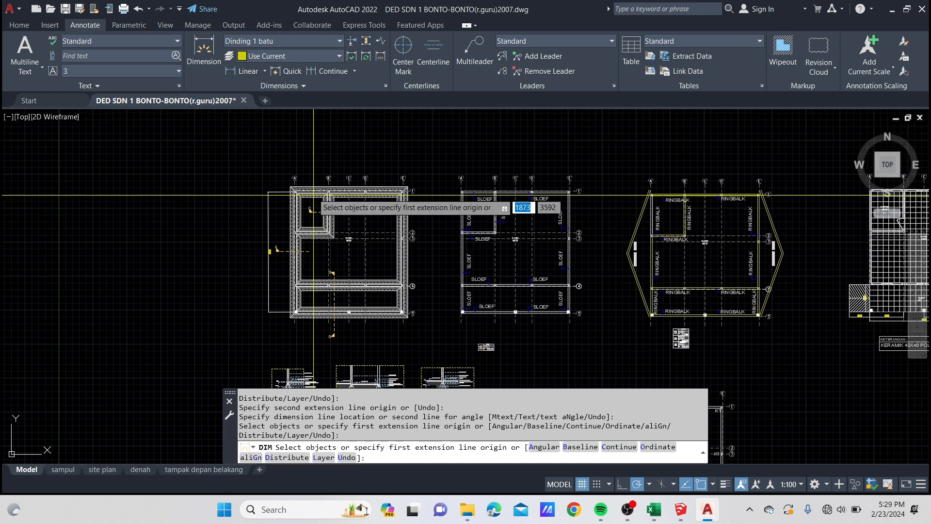
# - Dimension the foundation plan's full width along grid line 1, from the column on line A to line E
pyautogui.scroll(8, 313, 195)
pyautogui.click(203, 187)
pyautogui.scroll(-3, 299, 193)
pyautogui.scroll(3, 519, 194)
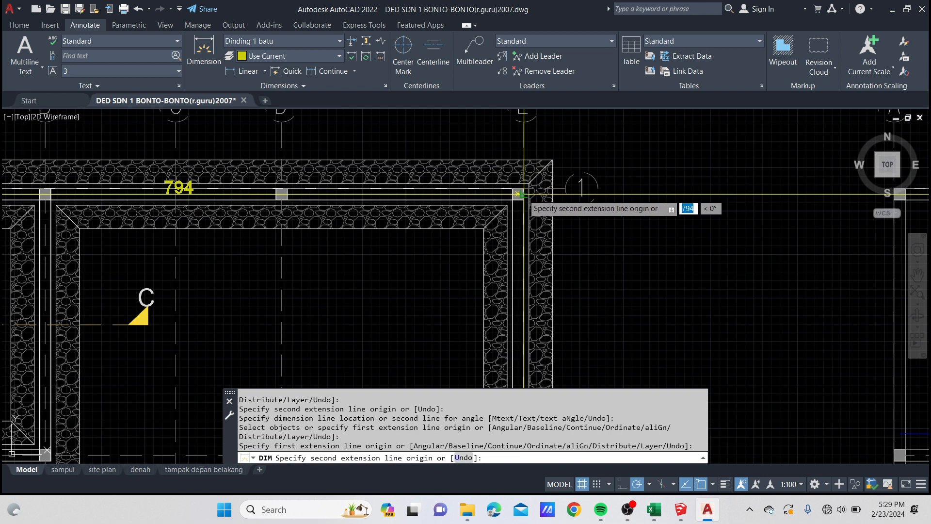
pyautogui.click(518, 194)
pyautogui.scroll(-3, 518, 194)
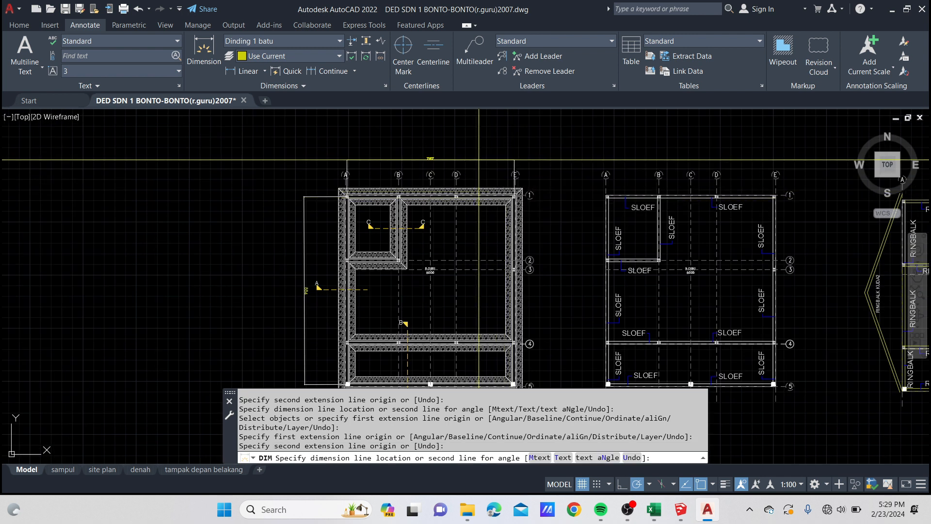
pyautogui.click(412, 154)
# - Dimension the small room's foundation wall along grid line B, between the columns on lines 1 and 2
pyautogui.scroll(2, 412, 154)
pyautogui.scroll(-4, 431, 167)
pyautogui.moveTo(417, 257); pyautogui.dragTo(394, 143, button='middle')
pyautogui.scroll(2, 336, 288)
pyautogui.scroll(-4, 403, 224)
pyautogui.moveTo(407, 218); pyautogui.dragTo(373, 273, button='middle')
pyautogui.scroll(5, 372, 243)
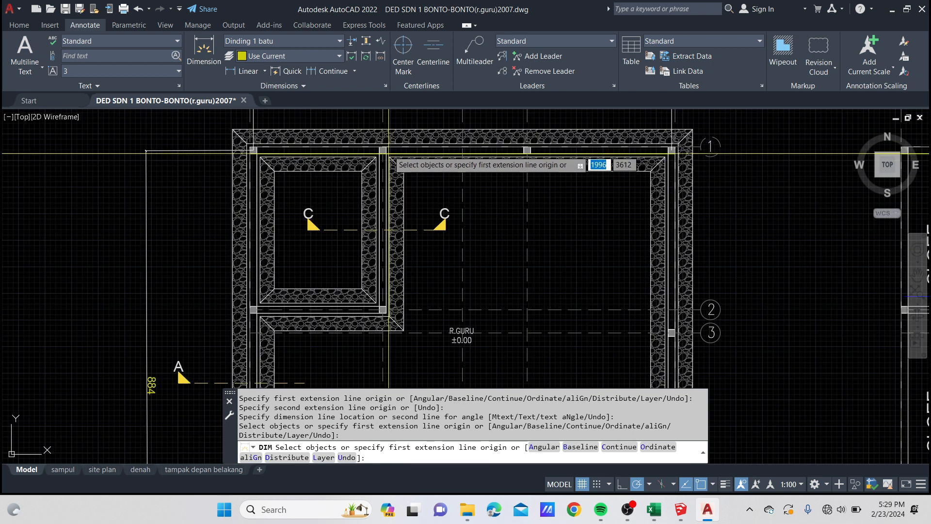
pyautogui.click(381, 146)
pyautogui.scroll(2, 378, 324)
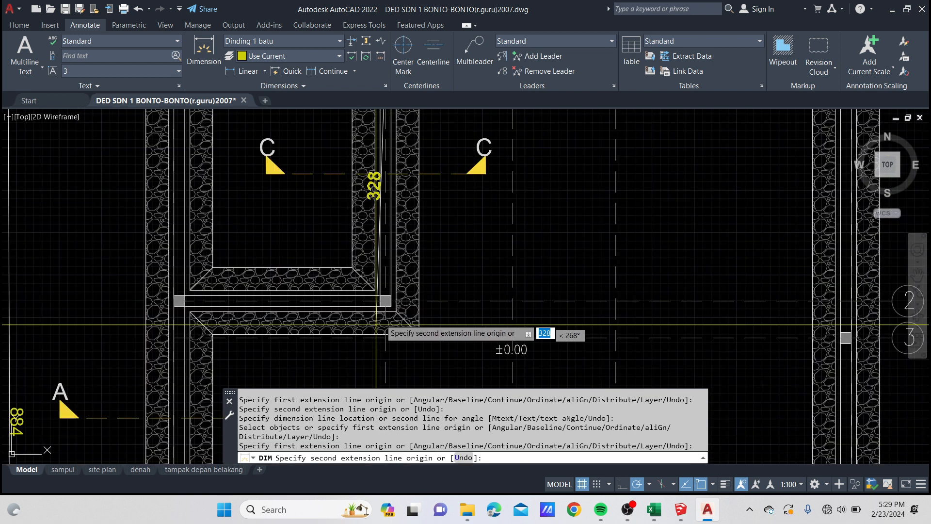
pyautogui.click(386, 301)
pyautogui.click(467, 301)
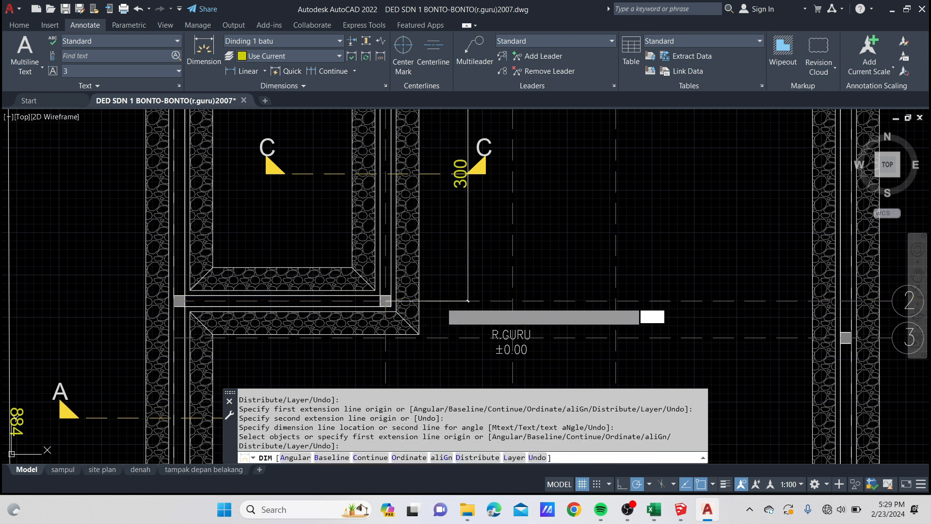
# - Dimension the small room's foundation wall along grid line 2, between the columns on lines A and B
pyautogui.click(178, 301)
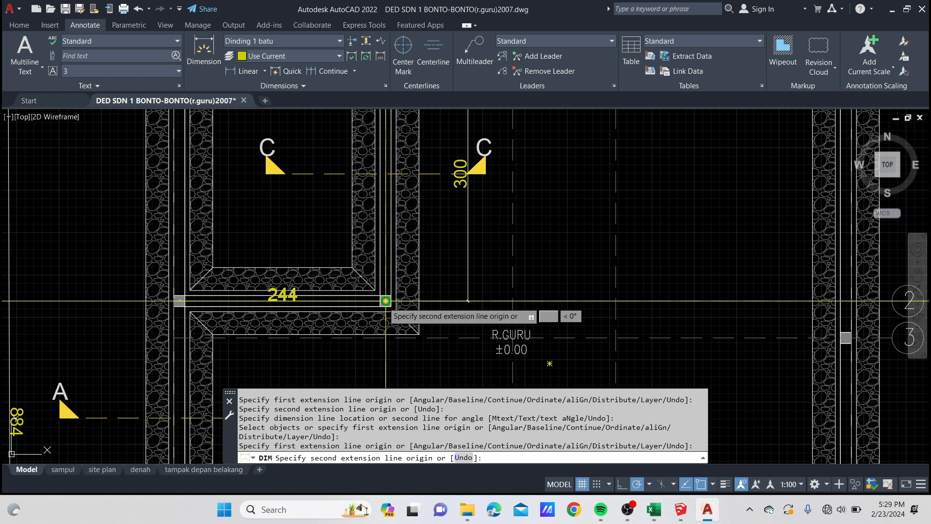
pyautogui.click(385, 301)
pyautogui.click(351, 361)
pyautogui.moveTo(405, 328)
pyautogui.mouseDown(button='middle')
pyautogui.moveTo(424, 156)
pyautogui.moveTo(401, 129)
pyautogui.mouseUp(button='middle')
pyautogui.scroll(-4, 401, 129)
pyautogui.moveTo(476, 247)
pyautogui.mouseDown(button='middle')
pyautogui.moveTo(447, 269)
pyautogui.moveTo(343, 302)
pyautogui.mouseUp(button='middle')
pyautogui.scroll(-2, 370, 235)
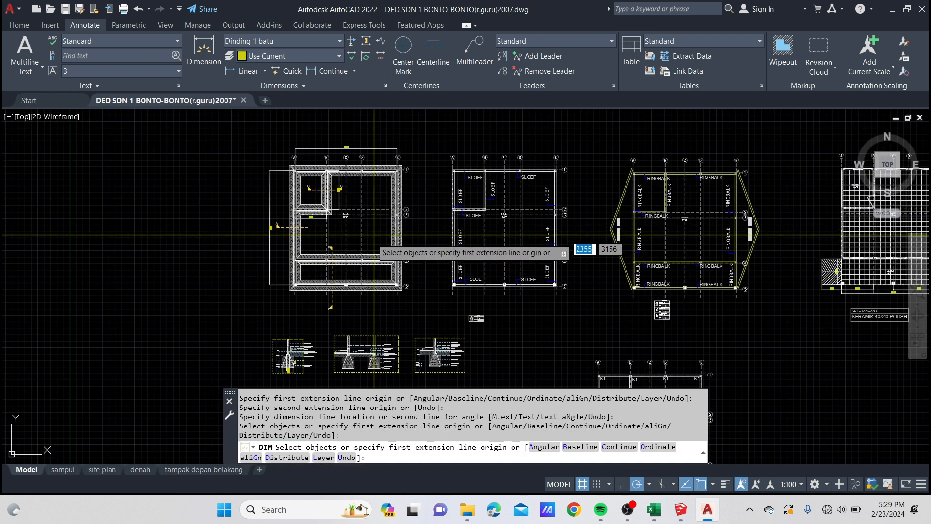
pyautogui.moveTo(337, 242); pyautogui.dragTo(293, 275, button='middle')
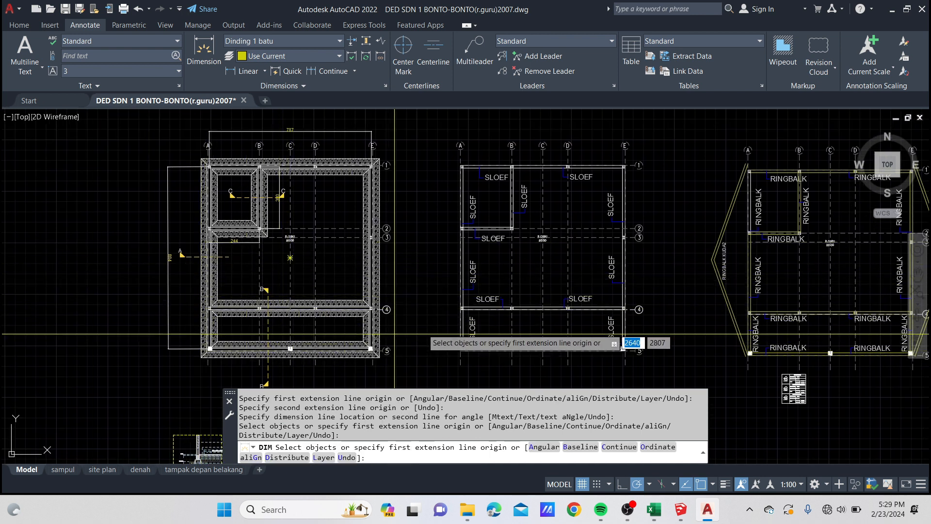
# - End the dimensioning command and arrange the AutoCAD drawing and the Excel workbook side by side
pyautogui.press('Return')
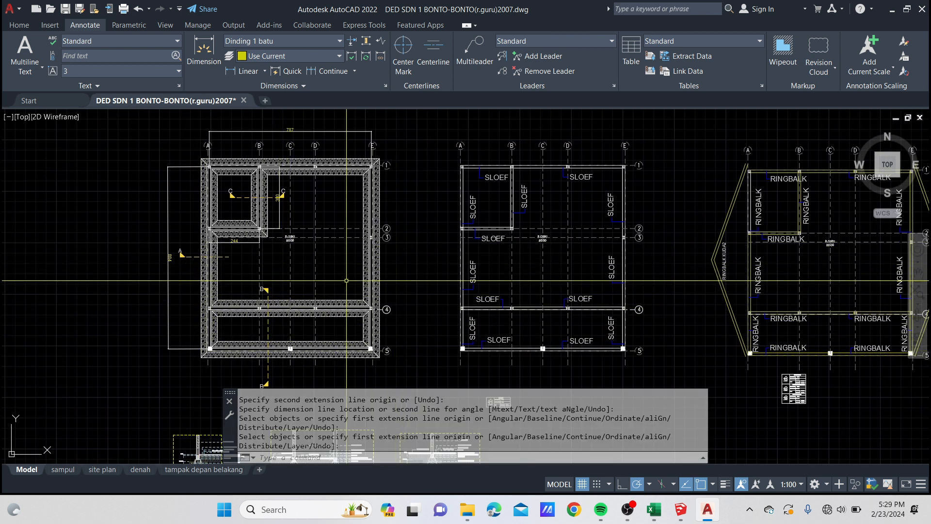
pyautogui.press('super+Left')
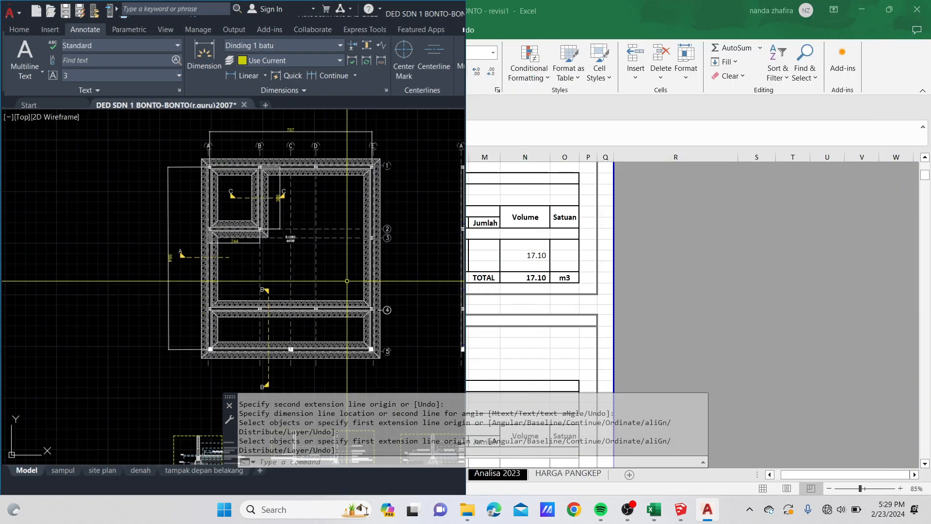
pyautogui.scroll(-3, 193, 258)
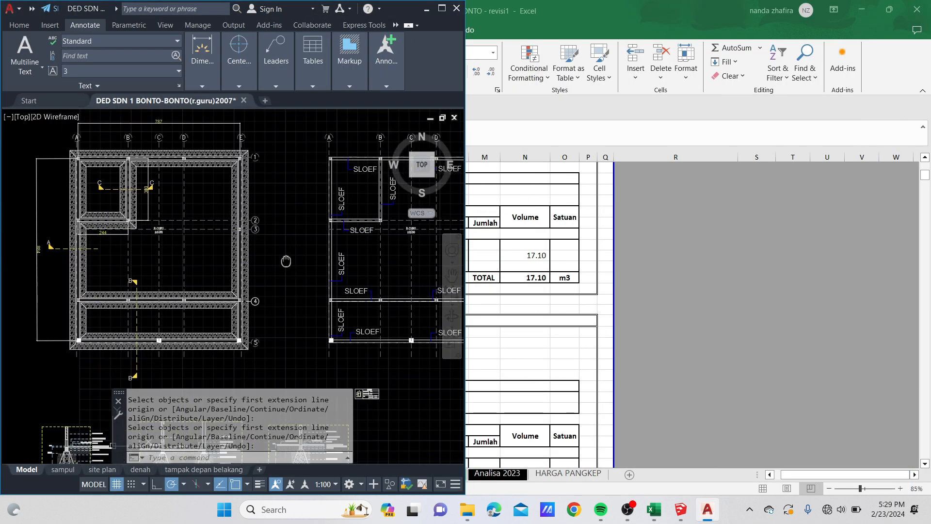
pyautogui.click(583, 324)
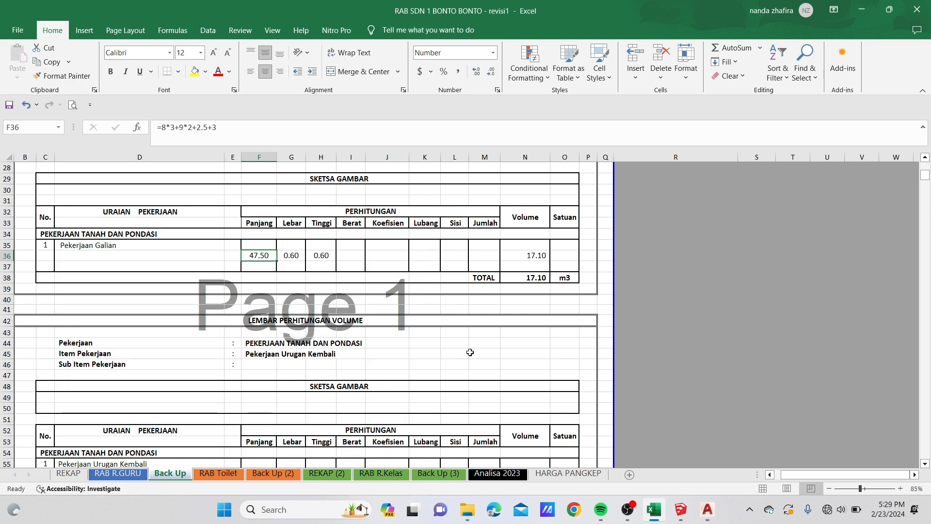
pyautogui.press('super+Right')
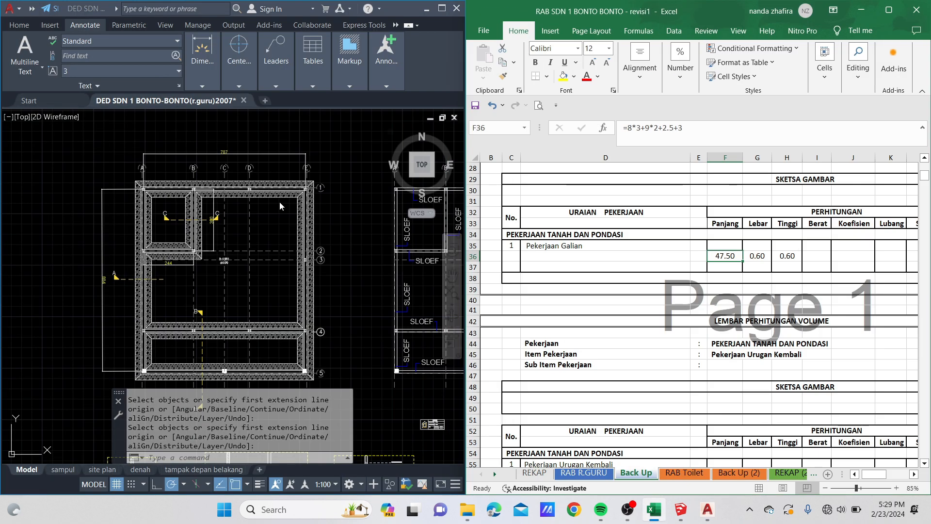
# - Replace the Panjang formula of Pekerjaan Galian in F36, starting it with 8.84 for the foundation depth along grid line A
pyautogui.moveTo(185, 283); pyautogui.dragTo(199, 275, button='middle')
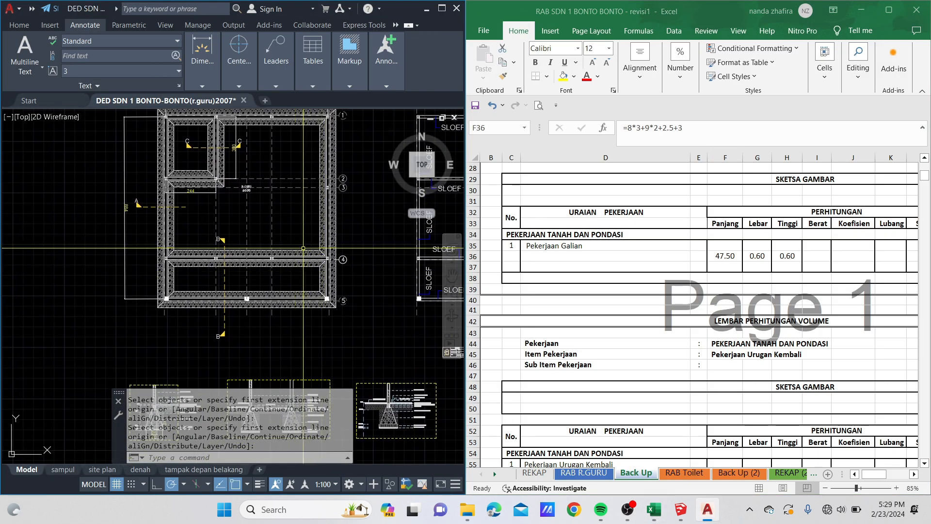
pyautogui.scroll(3, 200, 275)
pyautogui.scroll(-5, 209, 287)
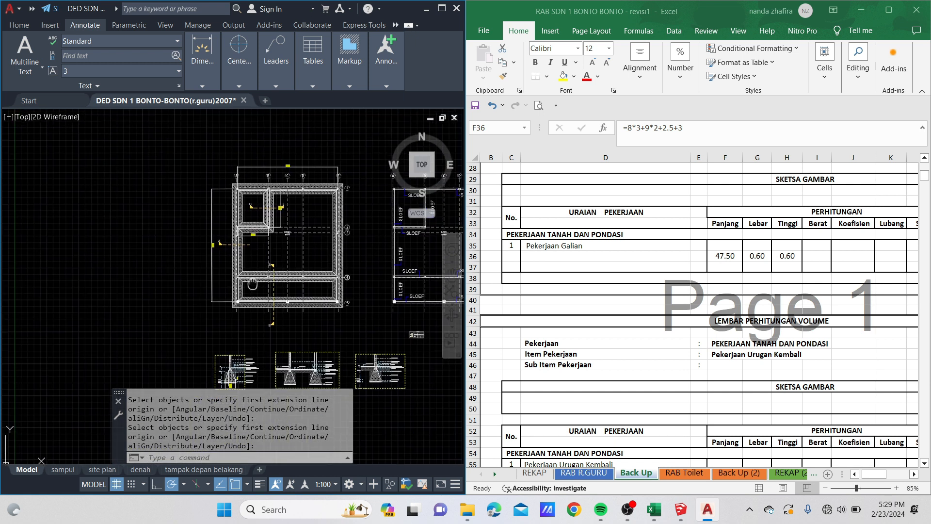
pyautogui.moveTo(223, 304); pyautogui.dragTo(212, 303, button='middle')
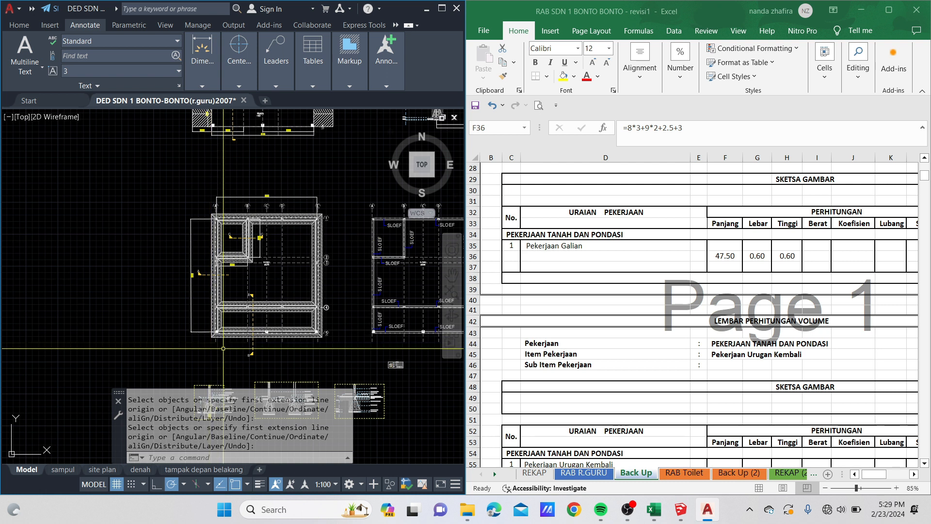
pyautogui.scroll(6, 193, 276)
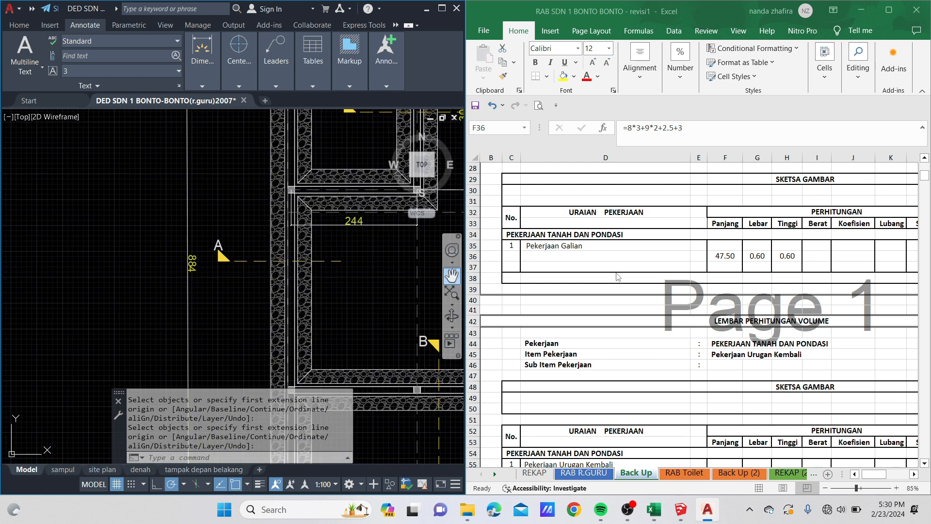
pyautogui.click(721, 256)
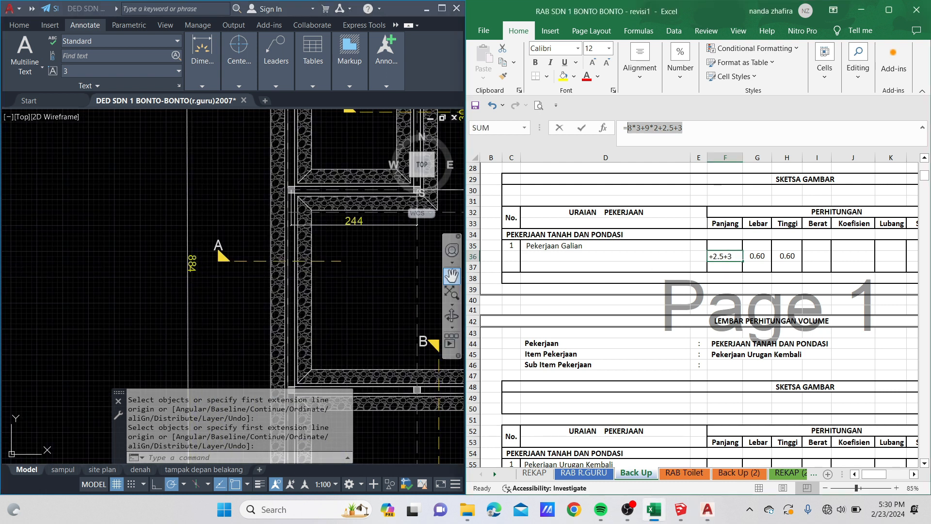
pyautogui.click(621, 128)
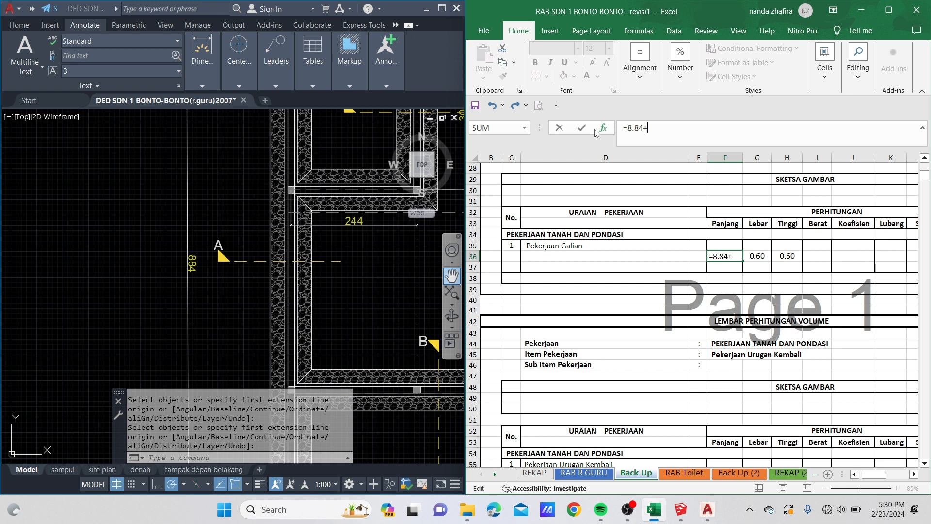
# - Append 7.87 to the Panjang formula for the foundation width along grid line 1
pyautogui.scroll(-4, 251, 231)
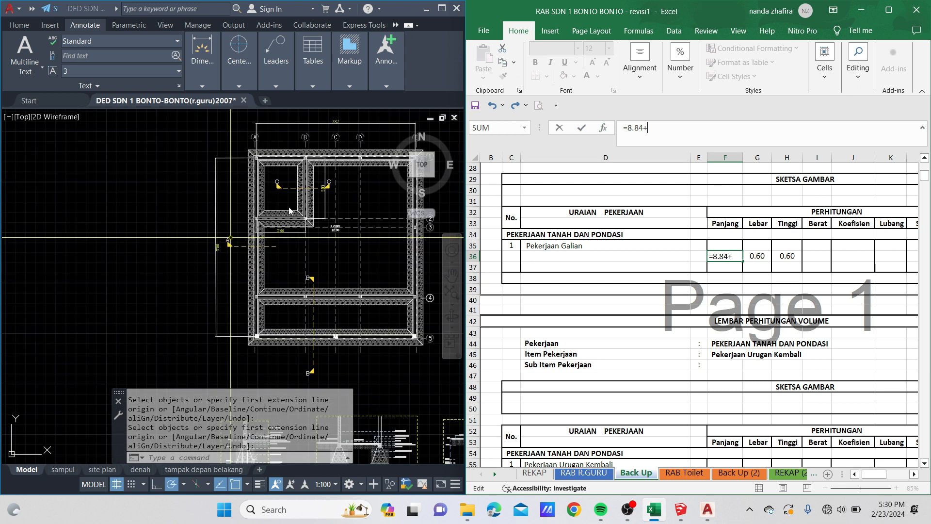
pyautogui.scroll(3, 275, 191)
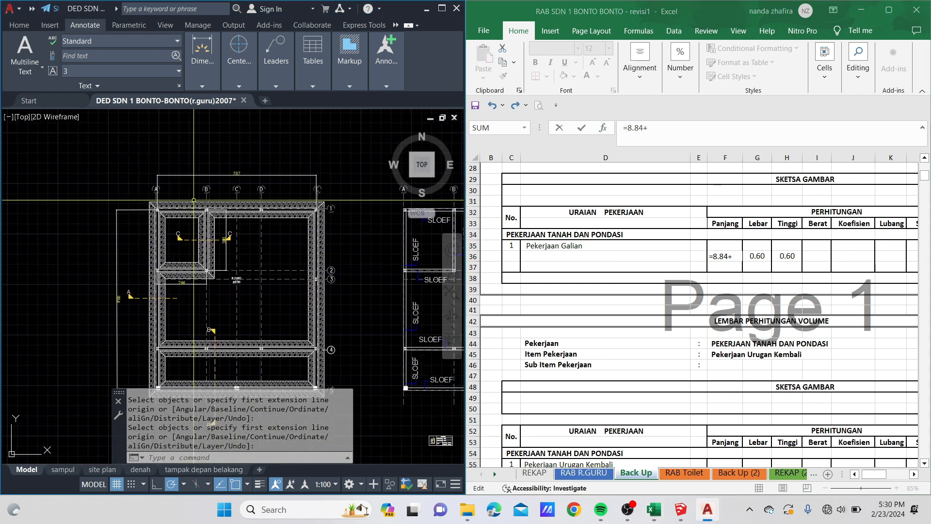
pyautogui.scroll(2, 263, 163)
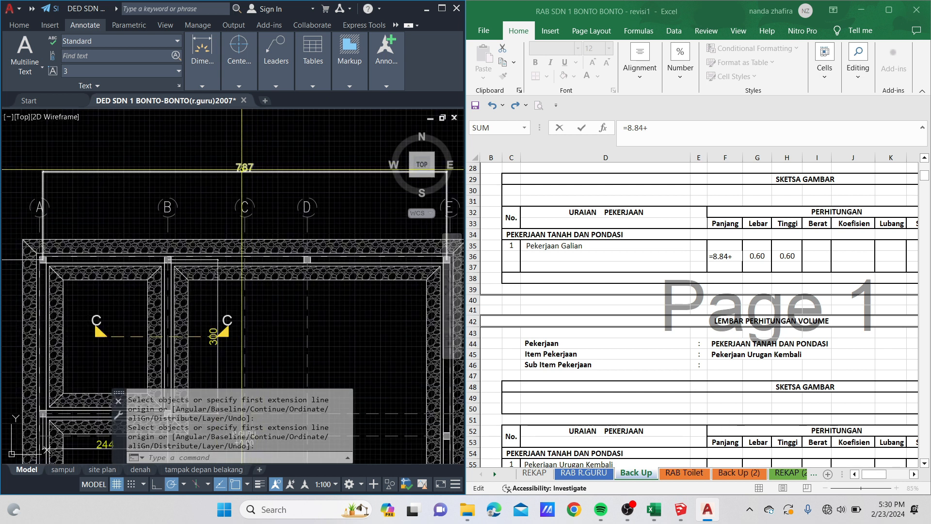
pyautogui.click(688, 132)
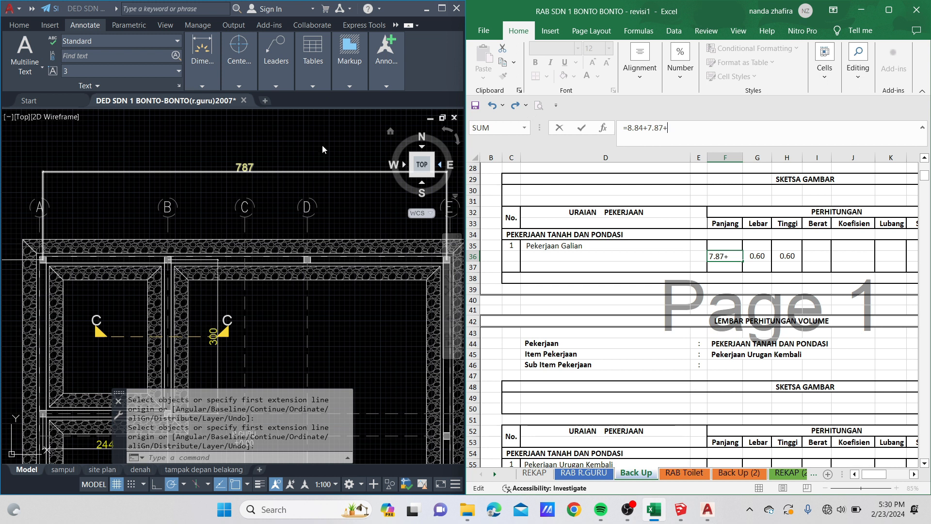
# - Append another 8.84 to the Panjang formula for the opposite full-depth foundation side along grid line E
pyautogui.scroll(-5, 233, 267)
pyautogui.moveTo(269, 300); pyautogui.dragTo(289, 228, button='middle')
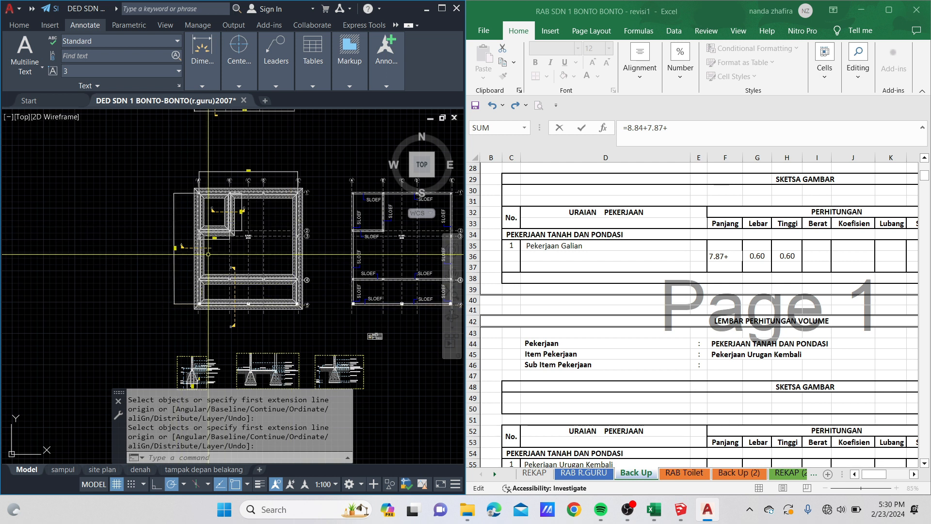
pyautogui.click(690, 132)
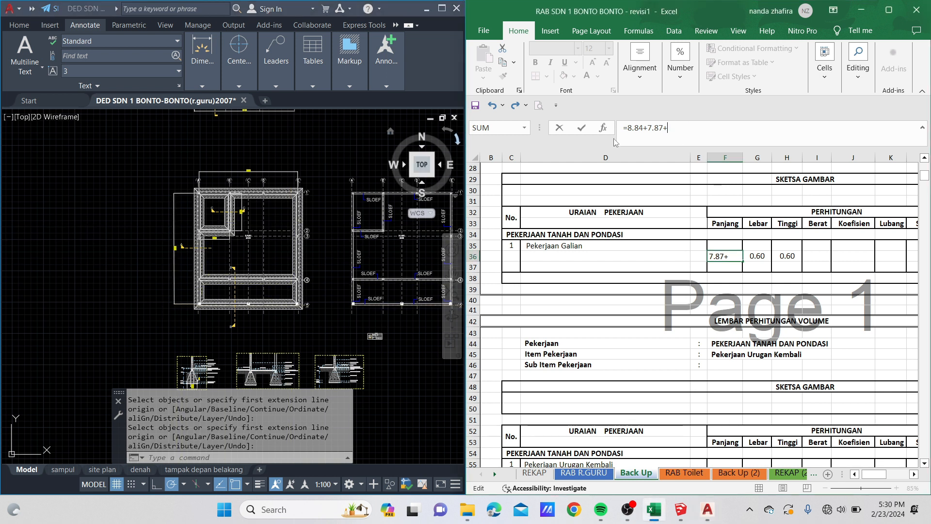
pyautogui.write('8.8')
pyautogui.press('BackSpace')
pyautogui.write('4+')
# - Append 7.78 twice to the Panjang formula for the full-width foundation walls along grid lines 5 and 4
pyautogui.click(344, 279)
pyautogui.scroll(2, 263, 317)
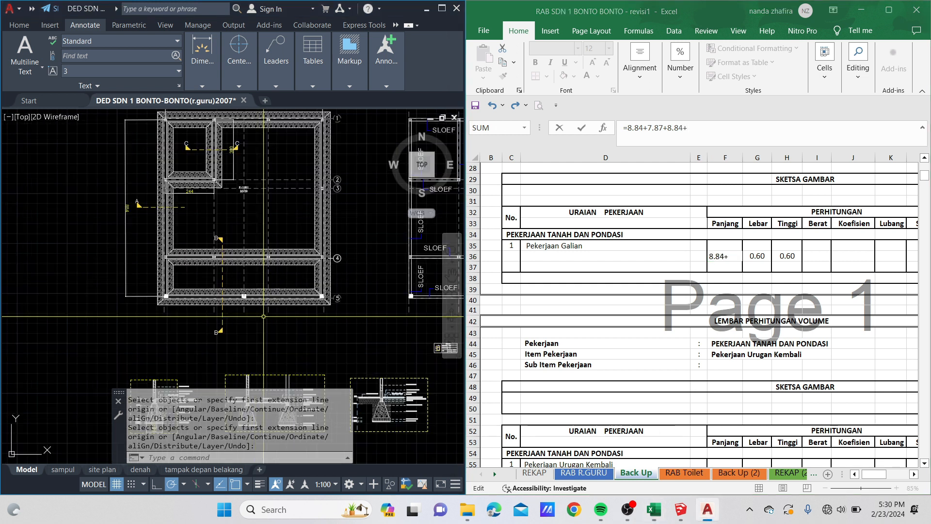
pyautogui.moveTo(263, 317); pyautogui.dragTo(256, 308, button='middle')
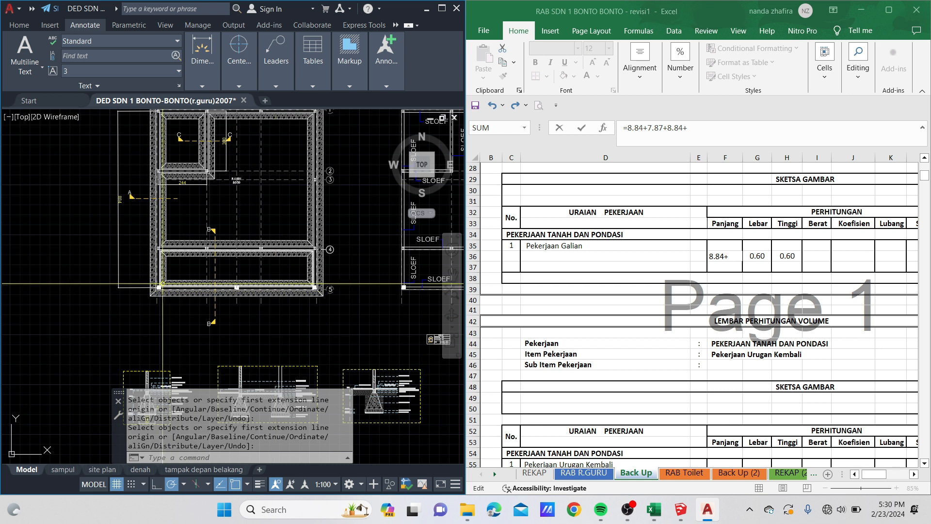
pyautogui.moveTo(162, 284); pyautogui.dragTo(161, 354, button='middle')
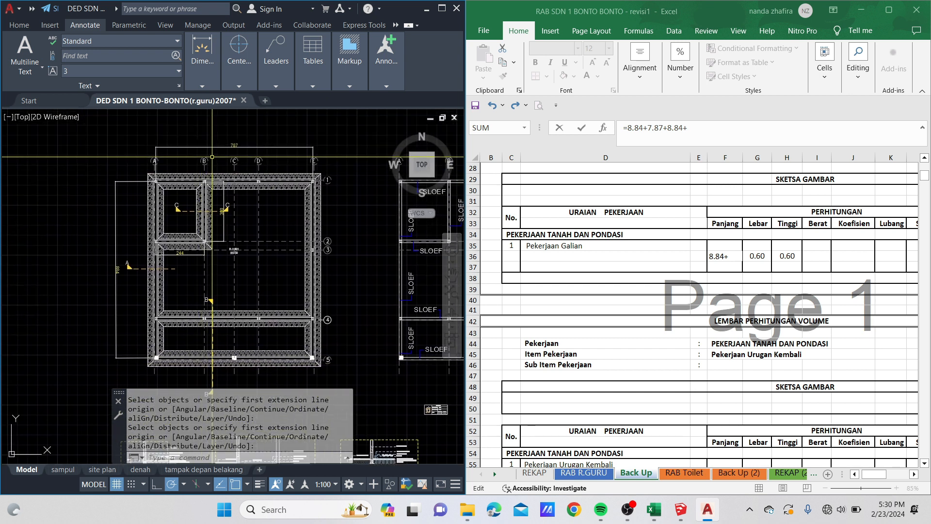
pyautogui.scroll(2, 246, 138)
pyautogui.click(713, 132)
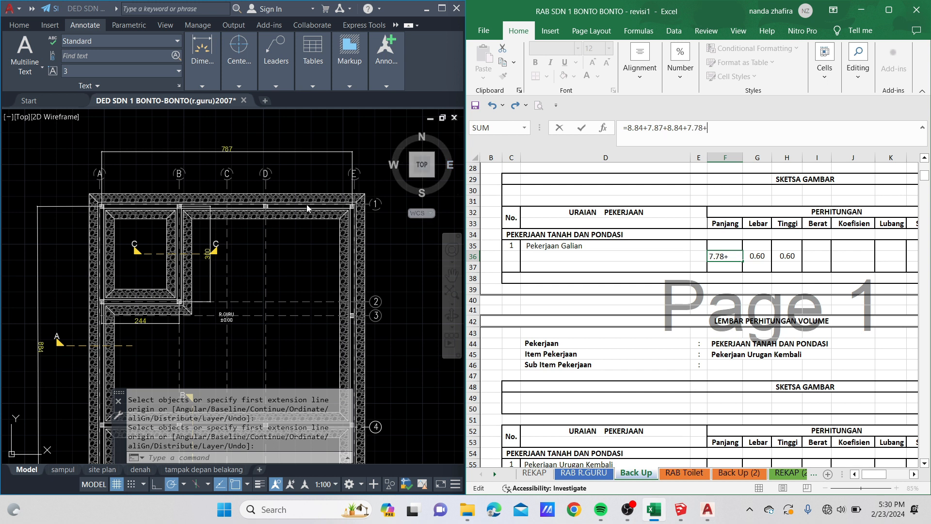
pyautogui.moveTo(311, 345); pyautogui.dragTo(303, 157, button='middle')
pyautogui.moveTo(322, 282); pyautogui.dragTo(311, 312, button='middle')
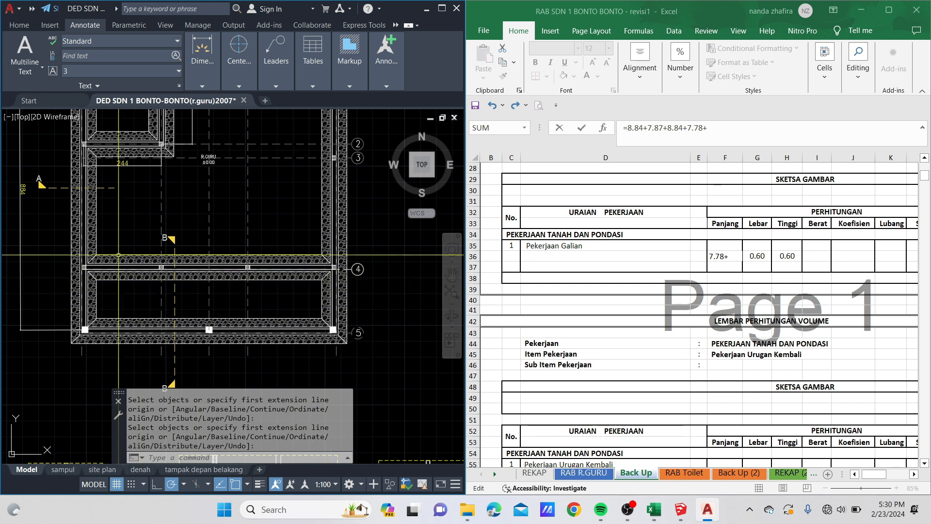
pyautogui.click(723, 131)
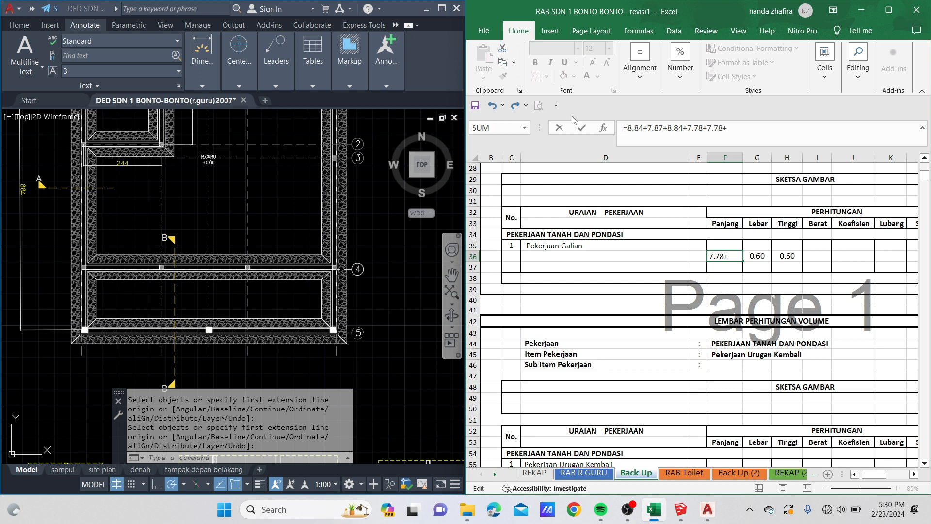
# - Complete the Panjang formula in F36 with 2.44 and 3 for the small room's two foundation walls
pyautogui.moveTo(203, 201); pyautogui.dragTo(251, 355, button='middle')
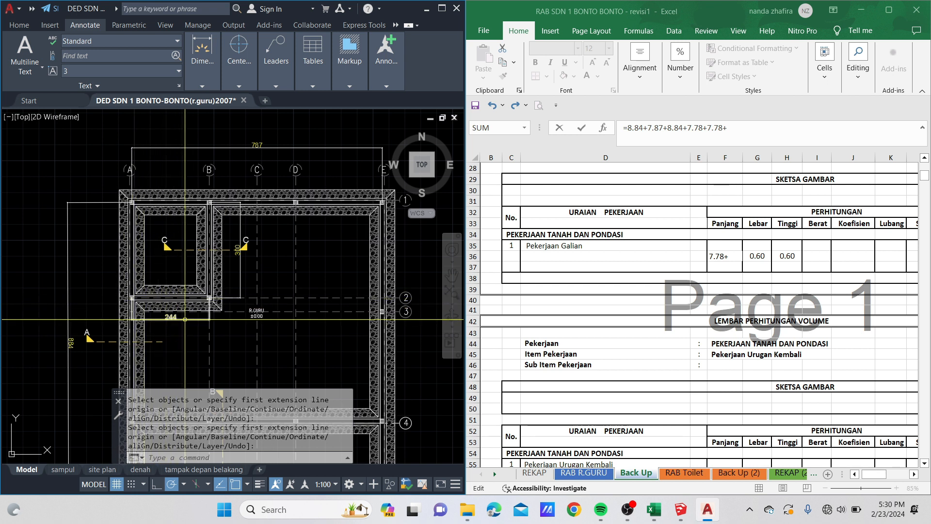
pyautogui.click(740, 126)
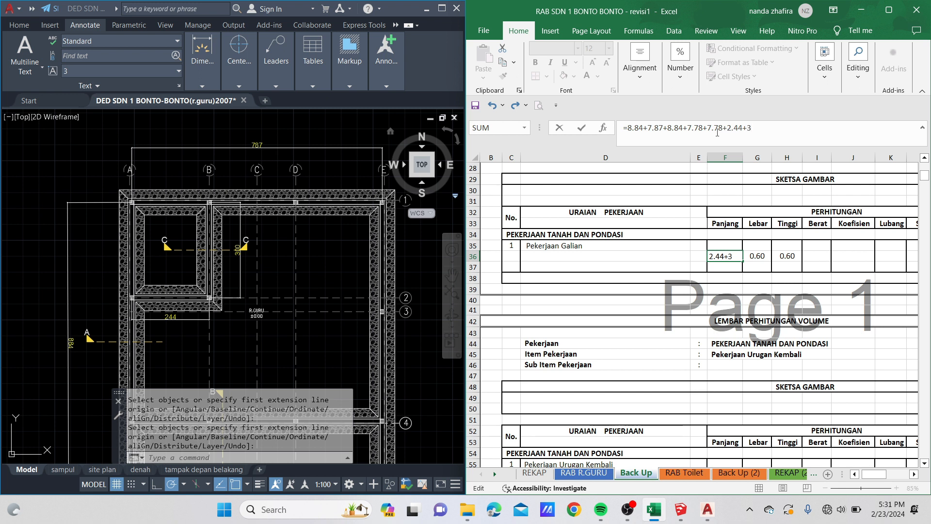
pyautogui.press('Return')
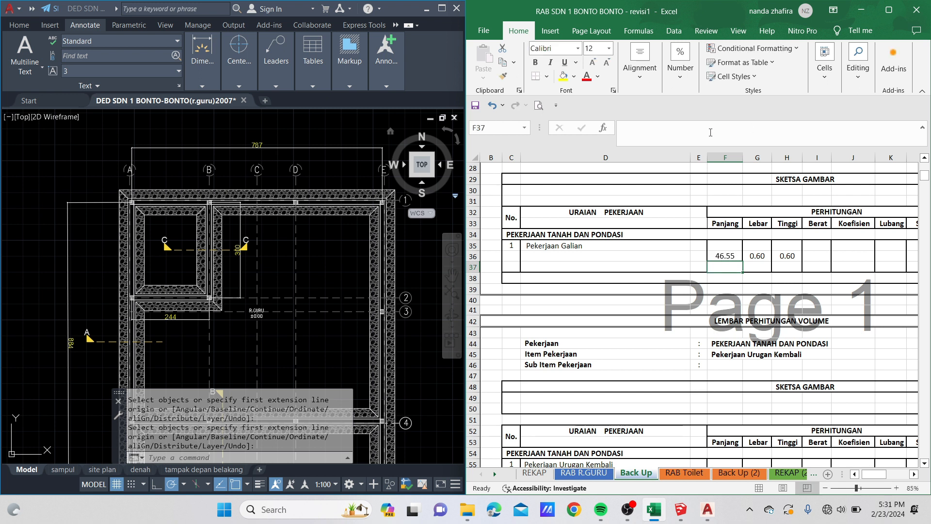
pyautogui.click(730, 256)
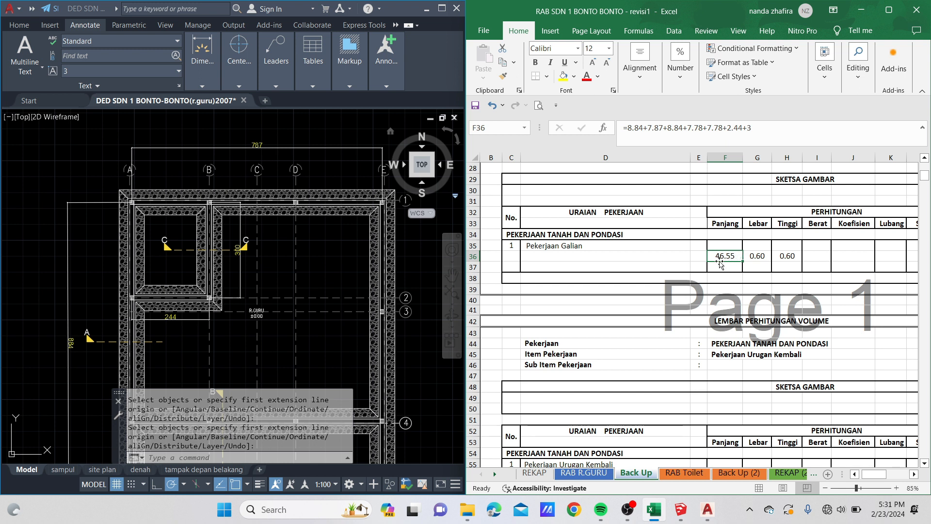
# - Select the Lebar value of Pekerjaan Galian in G36 and examine the foundation section details for the width at the base
pyautogui.scroll(-3, 263, 244)
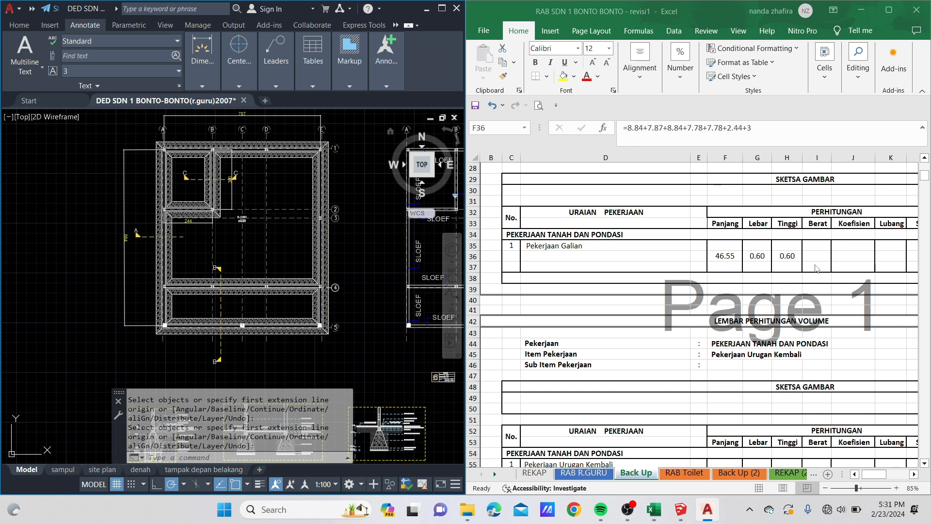
pyautogui.click(762, 260)
pyautogui.click(759, 256)
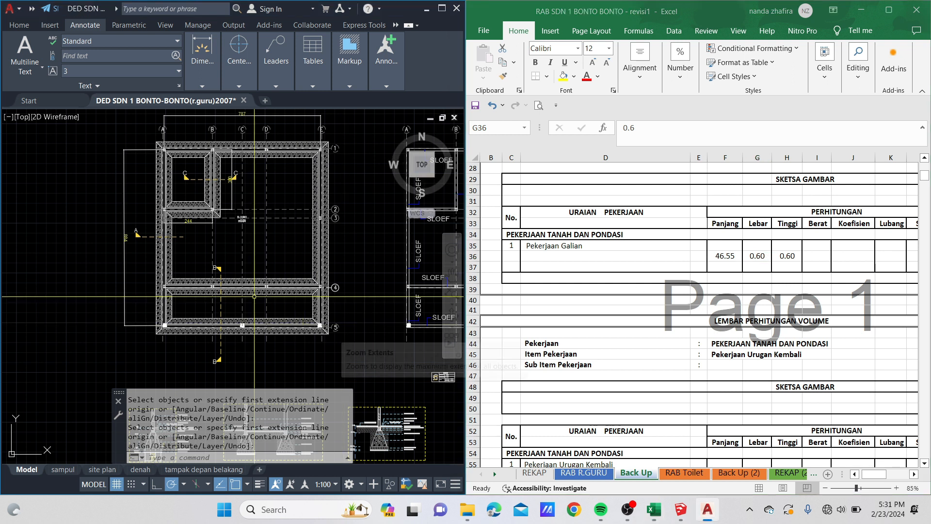
pyautogui.scroll(-4, 238, 245)
pyautogui.scroll(6, 227, 288)
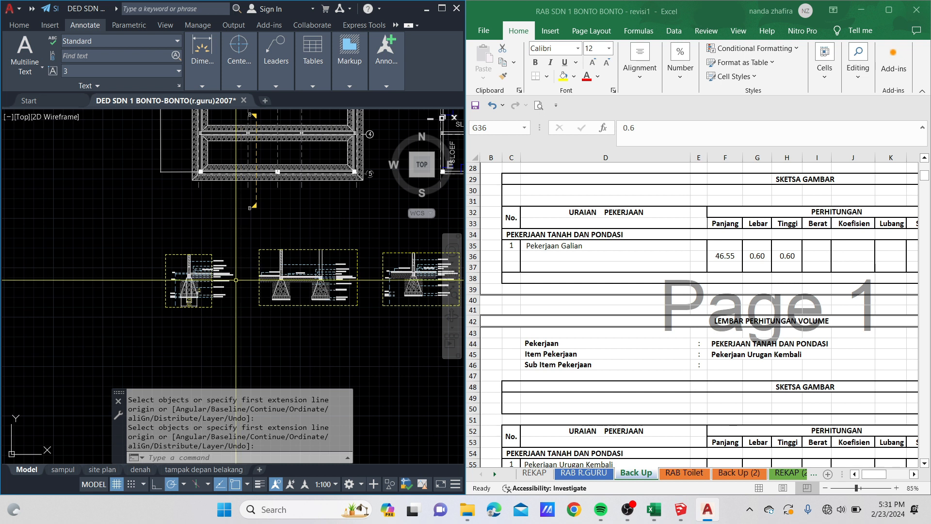
pyautogui.scroll(4, 195, 291)
pyautogui.moveTo(234, 256)
pyautogui.mouseDown(button='middle')
pyautogui.moveTo(286, 215)
pyautogui.moveTo(264, 221)
pyautogui.mouseUp(button='middle')
pyautogui.scroll(-6, 236, 246)
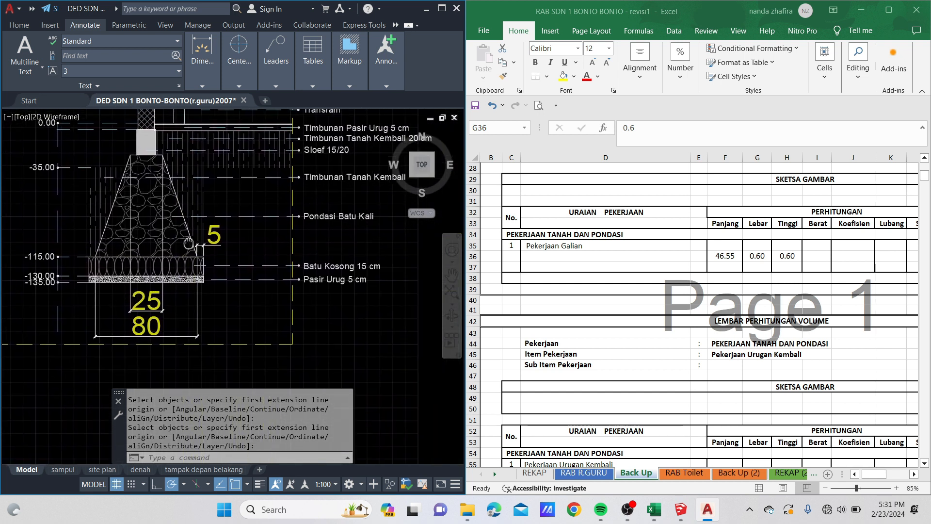
pyautogui.scroll(8, 223, 220)
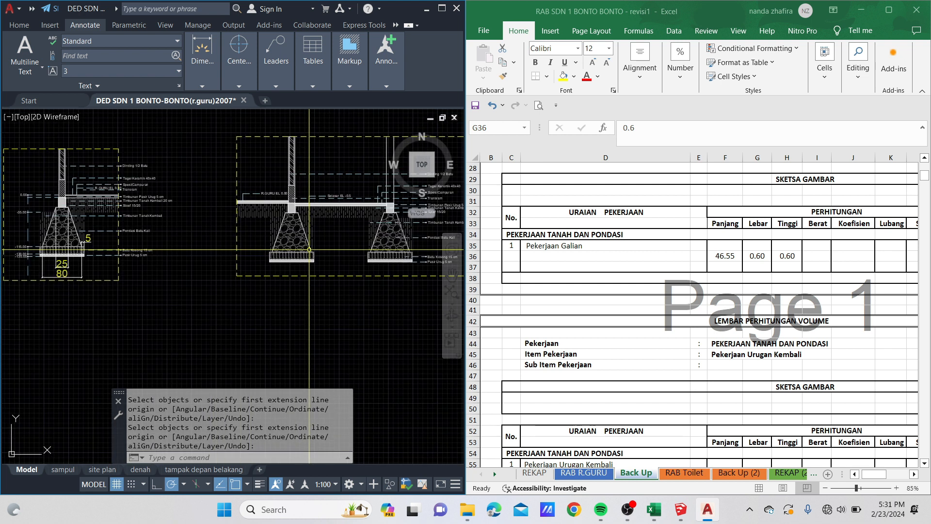
pyautogui.scroll(-5, 155, 250)
pyautogui.scroll(8, 264, 198)
pyautogui.moveTo(263, 198); pyautogui.dragTo(264, 227, button='middle')
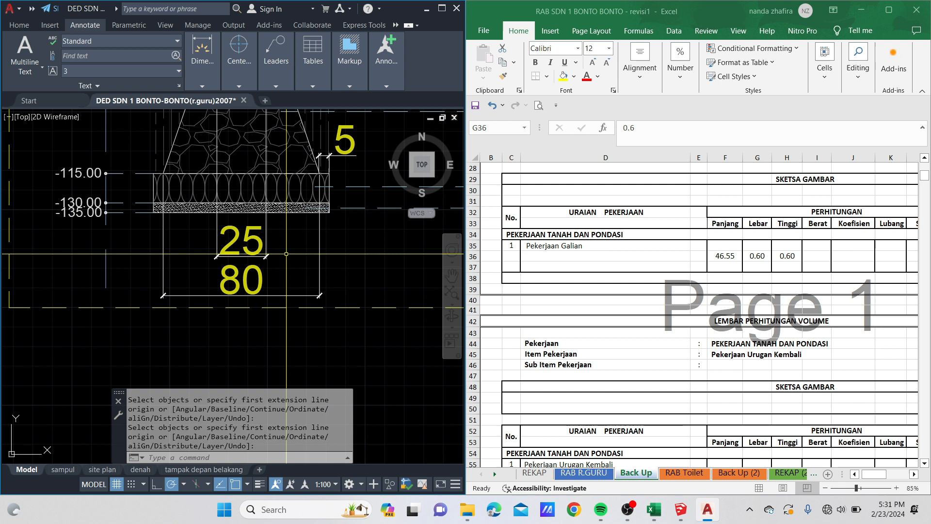
pyautogui.scroll(-2, 265, 238)
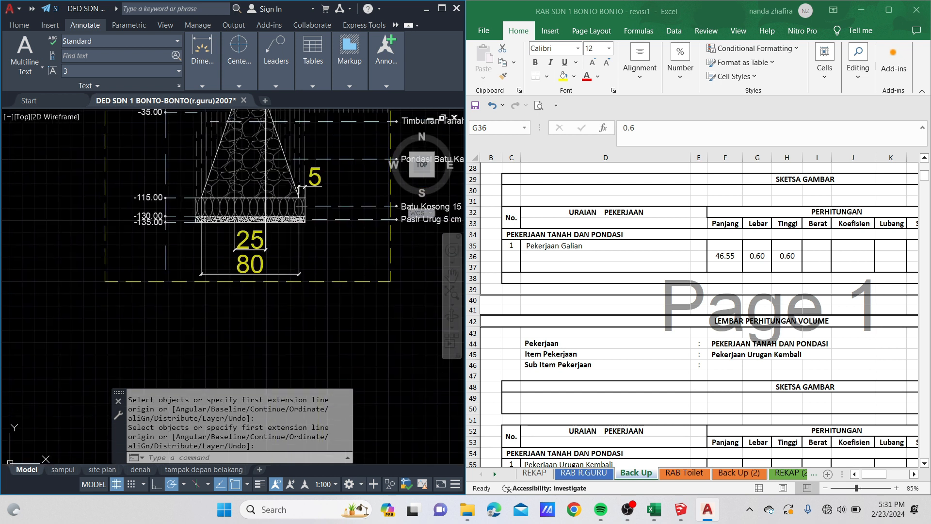
# - Dimension the full width of the foundation's sand bed in the section detail, placing the dimension below the existing width dimensions
pyautogui.click(206, 50)
pyautogui.click(205, 110)
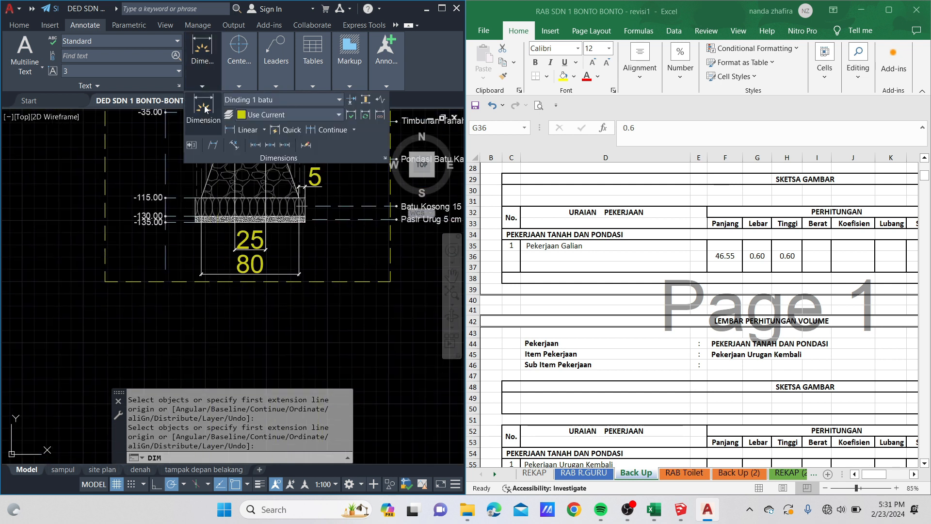
pyautogui.scroll(5, 180, 225)
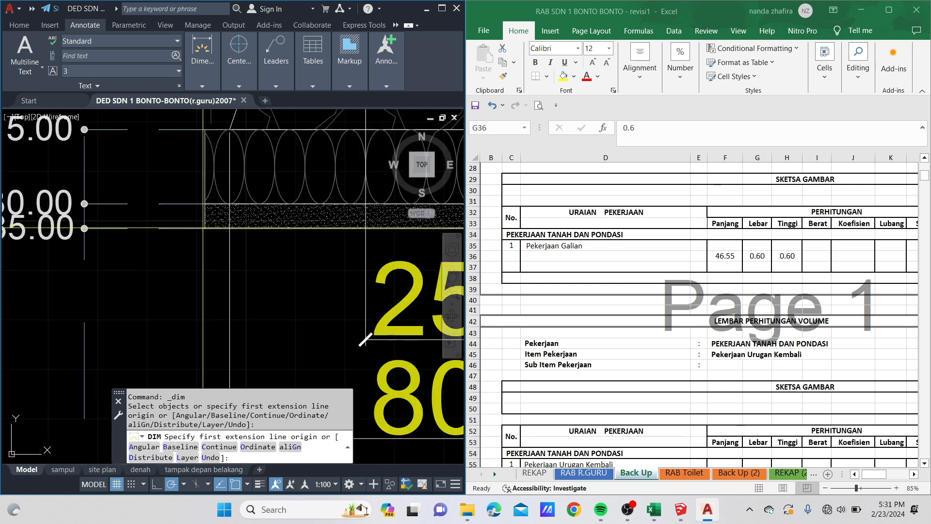
pyautogui.click(189, 230)
pyautogui.scroll(-3, 189, 231)
pyautogui.scroll(5, 266, 241)
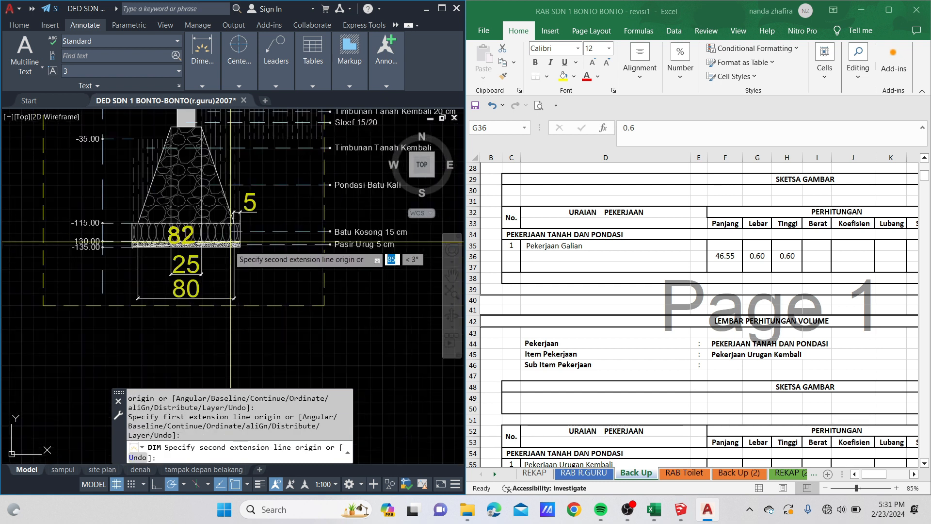
pyautogui.click(266, 241)
pyautogui.scroll(-3, 265, 315)
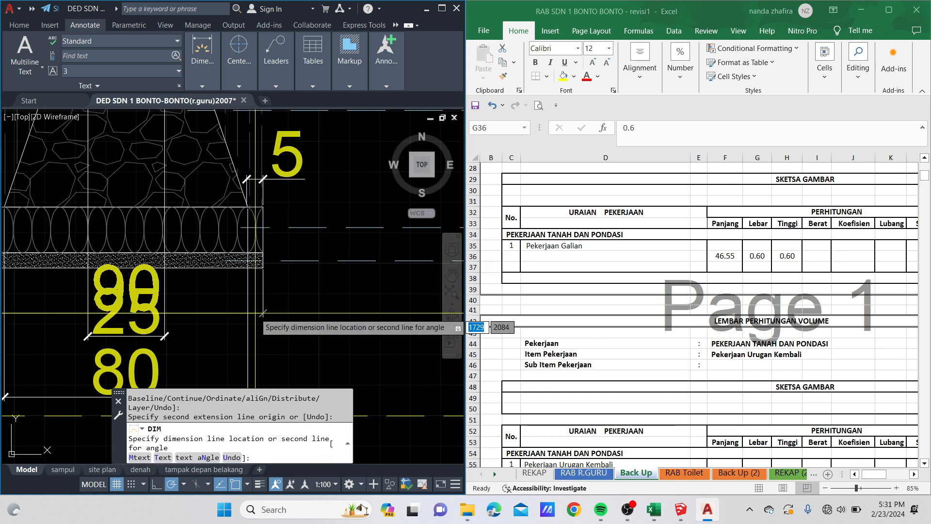
pyautogui.scroll(3, 264, 321)
pyautogui.click(310, 342)
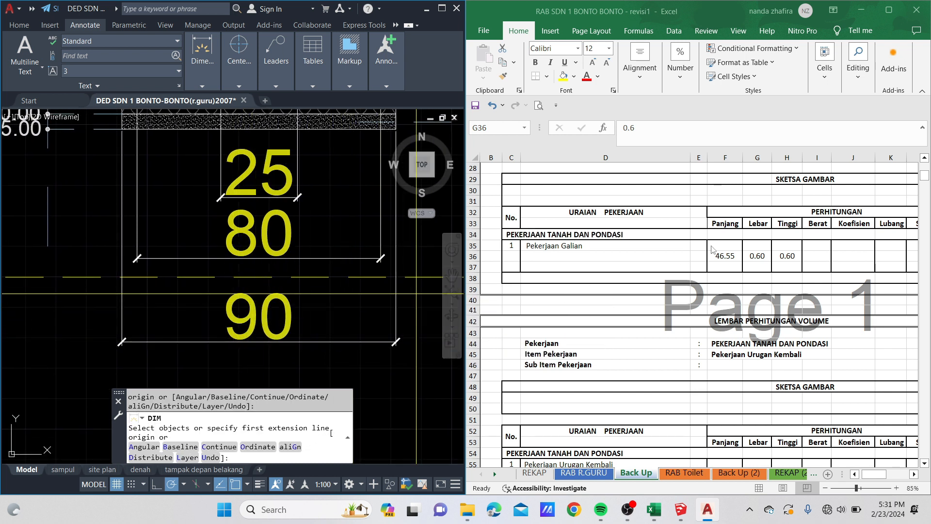
# - Set the Lebar value of Pekerjaan Galian in G36 to 0.9
pyautogui.click(761, 255)
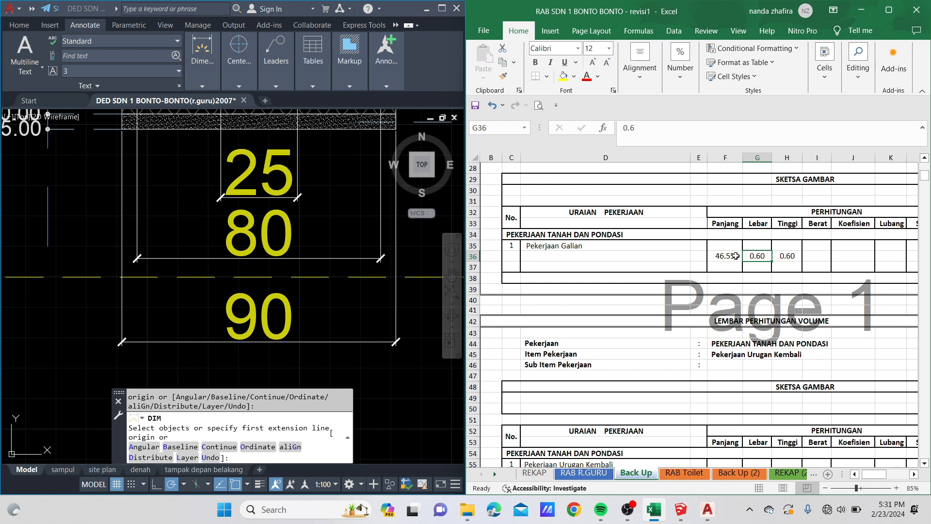
pyautogui.write('0')
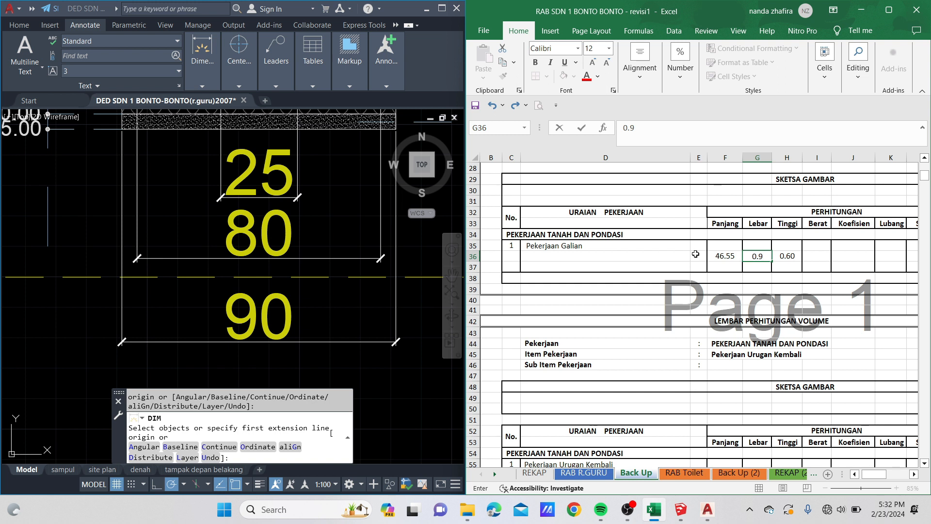
pyautogui.write('.9')
pyautogui.press('Return')
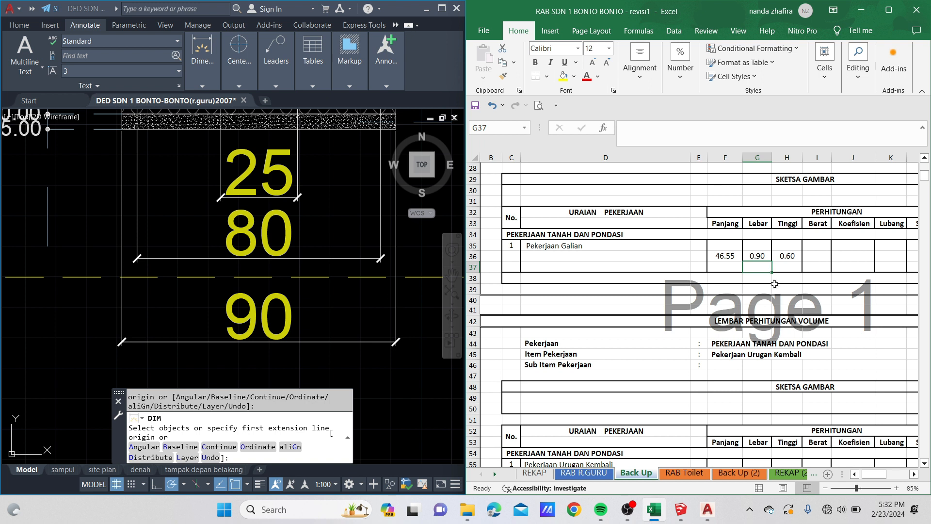
pyautogui.click(762, 256)
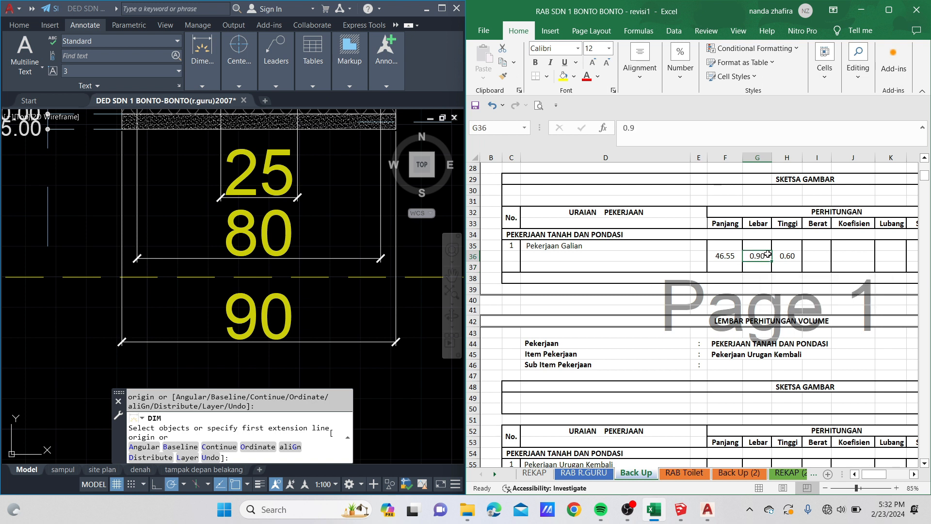
pyautogui.click(758, 271)
pyautogui.click(760, 255)
# - Dimension the excavation depth from the -35.00 level to the underside of the sand bed, placing the dimension left of the foundation section
pyautogui.click(791, 257)
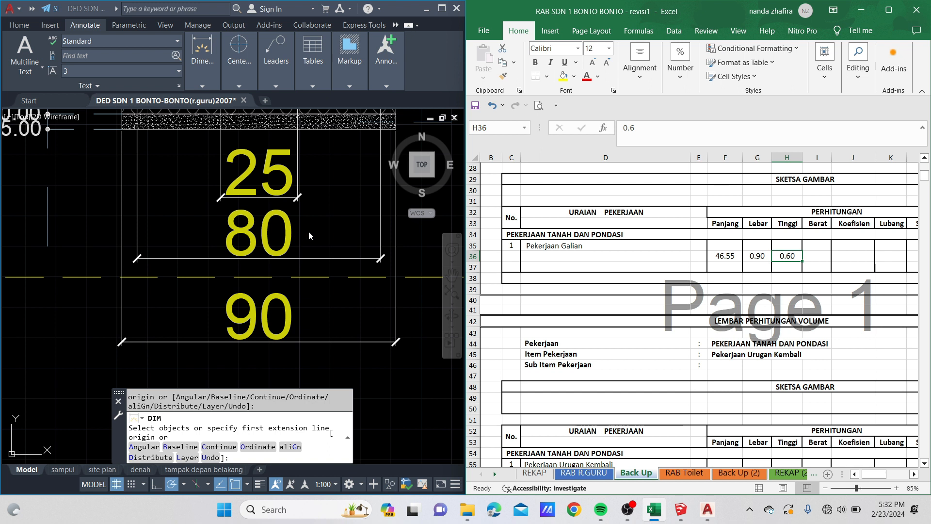
pyautogui.scroll(-5, 308, 231)
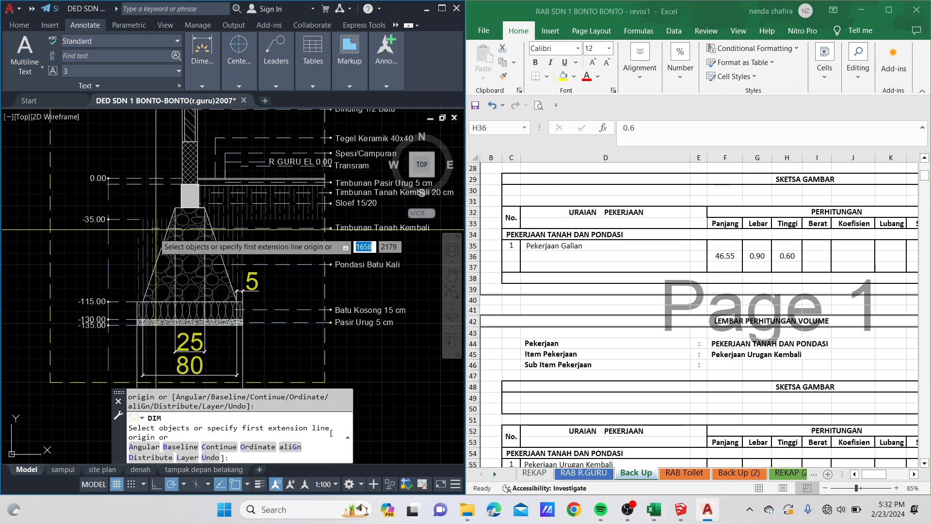
pyautogui.moveTo(157, 227); pyautogui.dragTo(185, 195, button='middle')
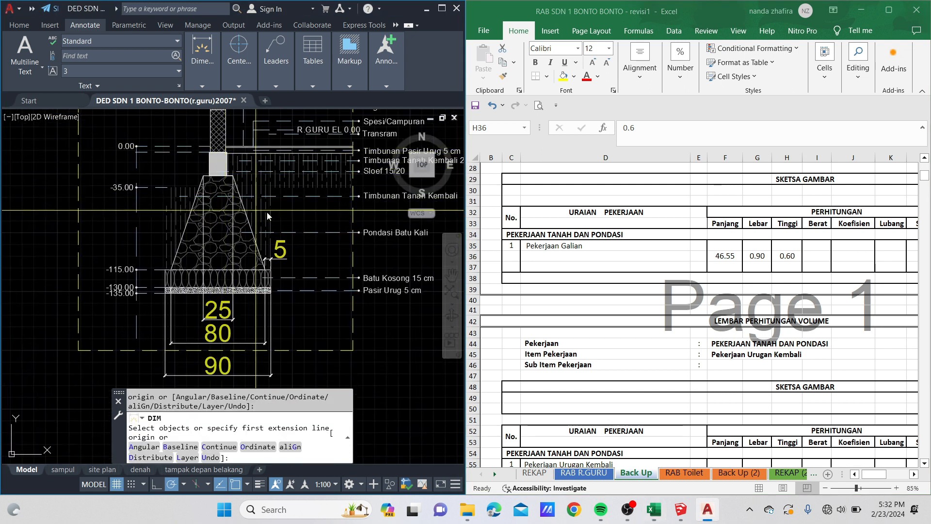
pyautogui.scroll(2, 189, 188)
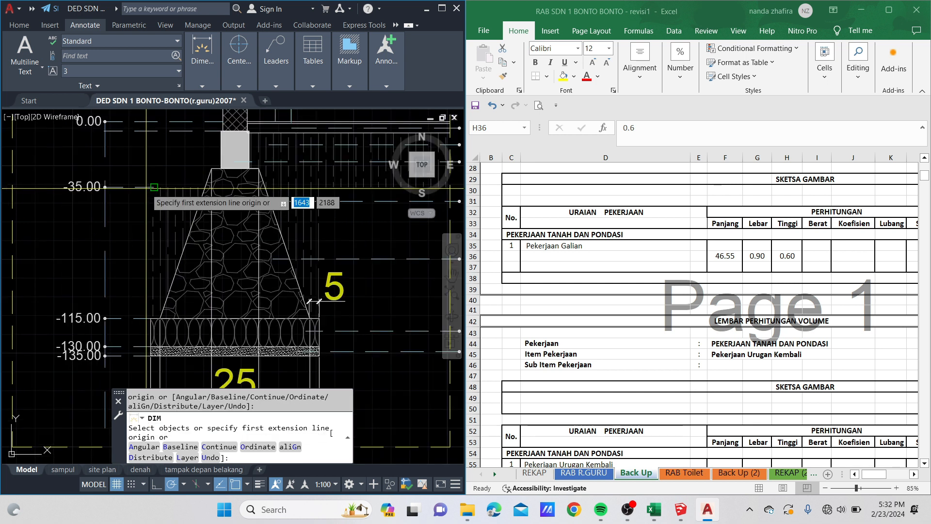
pyautogui.click(154, 187)
pyautogui.moveTo(165, 273); pyautogui.dragTo(207, 178, button='middle')
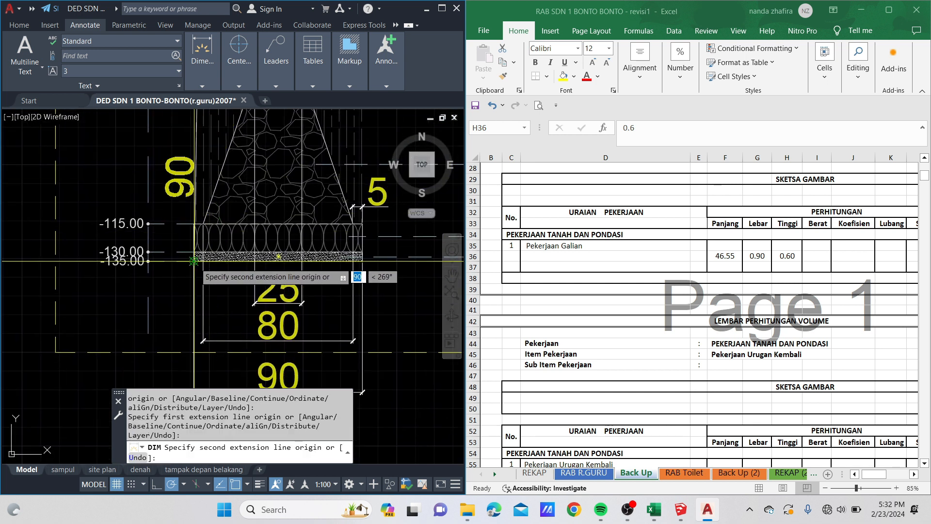
pyautogui.click(194, 262)
pyautogui.scroll(-3, 166, 265)
pyautogui.click(103, 245)
pyautogui.scroll(1, 97, 238)
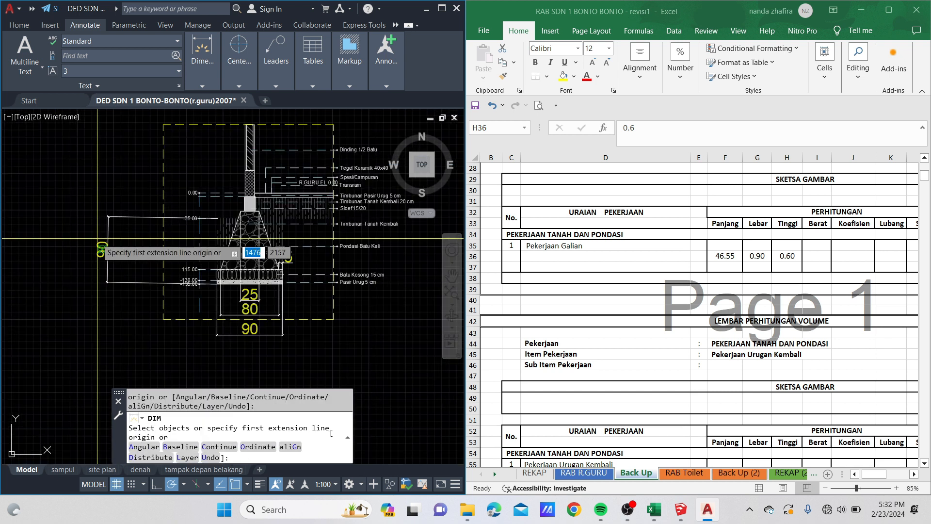
pyautogui.scroll(2, 97, 238)
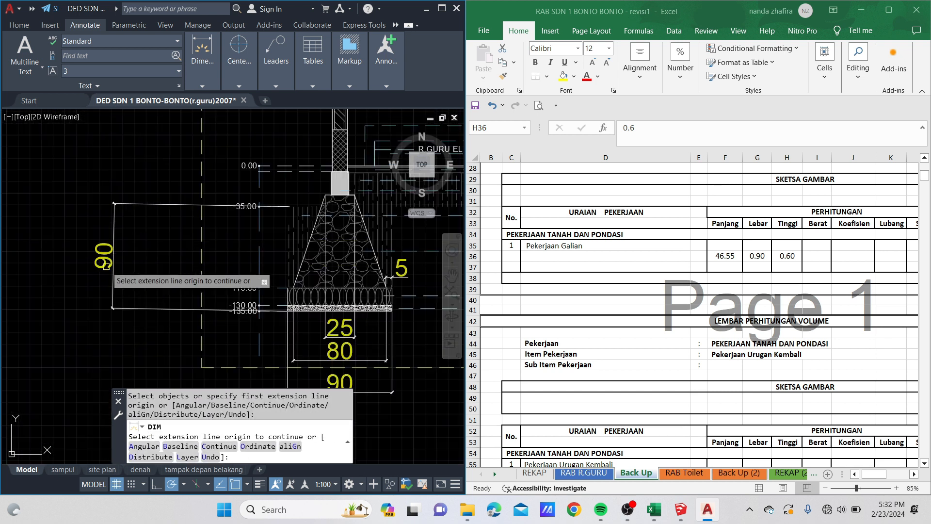
# - Set the Tinggi value of Pekerjaan Galian in H36 to 0.9
pyautogui.click(794, 256)
pyautogui.write('0')
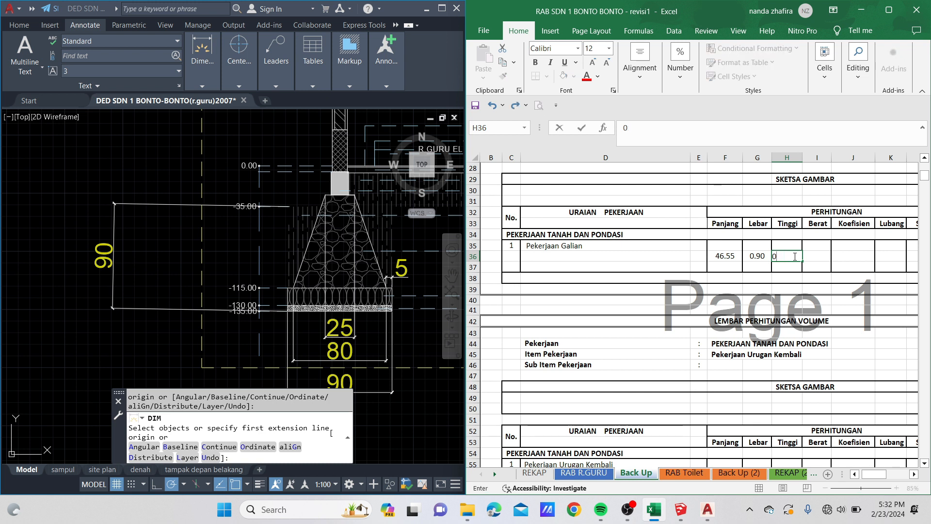
pyautogui.press('Return')
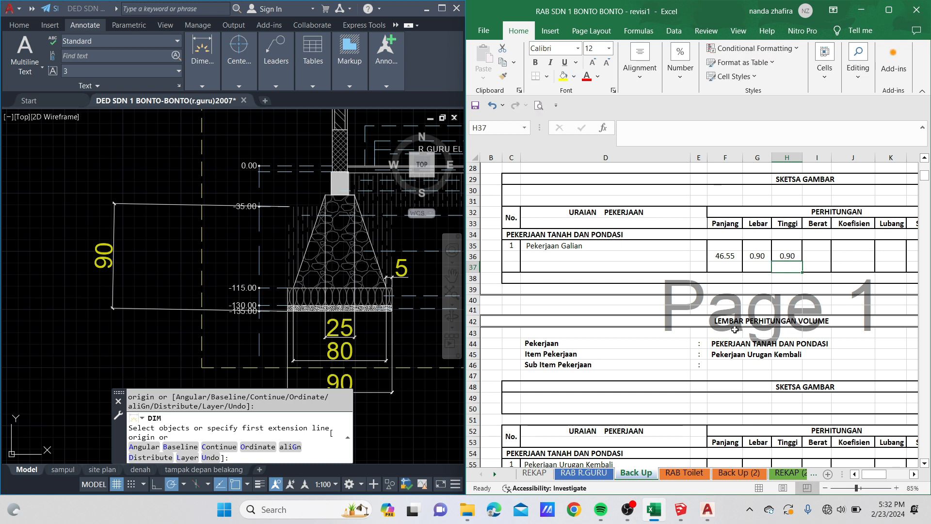
# - Check the Pekerjaan Galian volume formula in N36 and the TOTAL formula in N38
pyautogui.moveTo(815, 258); pyautogui.dragTo(626, 262)
pyautogui.click(790, 254)
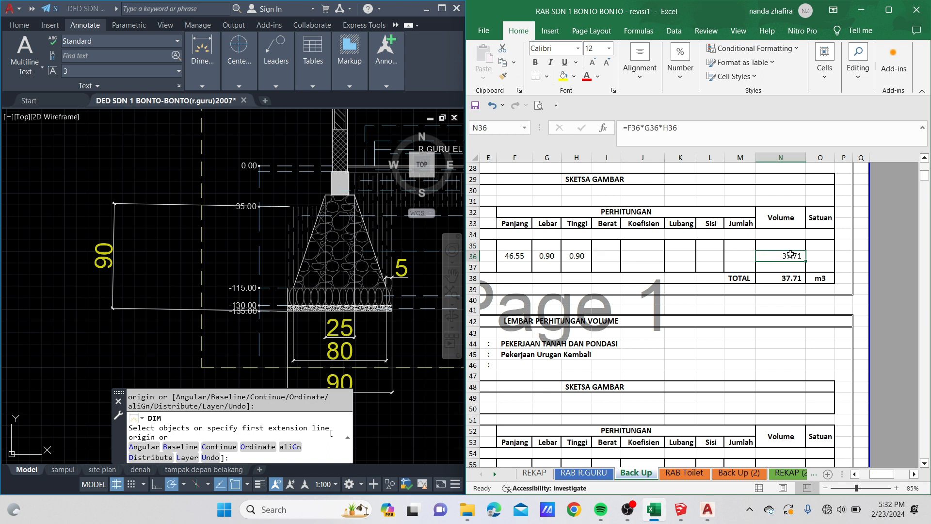
pyautogui.doubleClick(791, 255)
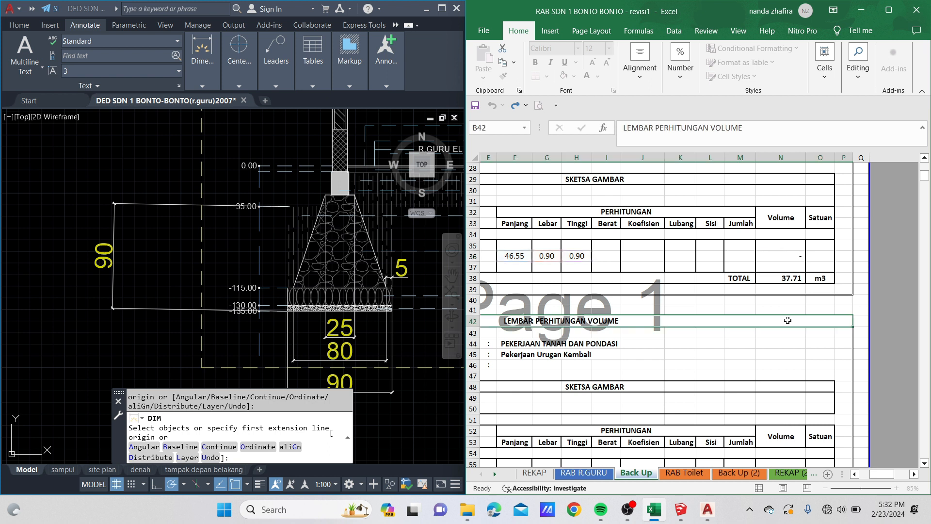
pyautogui.hotkey('ctrl', 'Return')
pyautogui.click(793, 278)
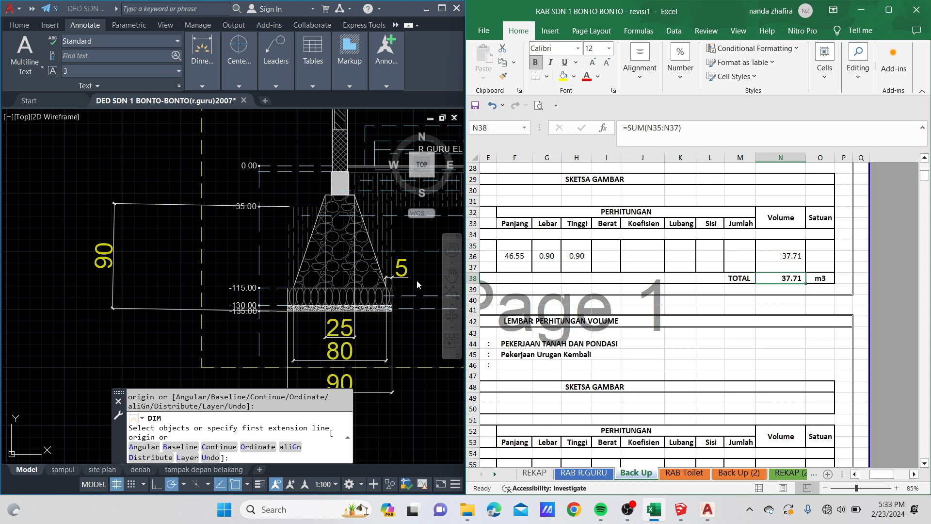
# - Look up the Pekerjaan Urugan Kembali item on the RAB R.GURU sheet and check its linked volume in F27
pyautogui.scroll(-5, 247, 223)
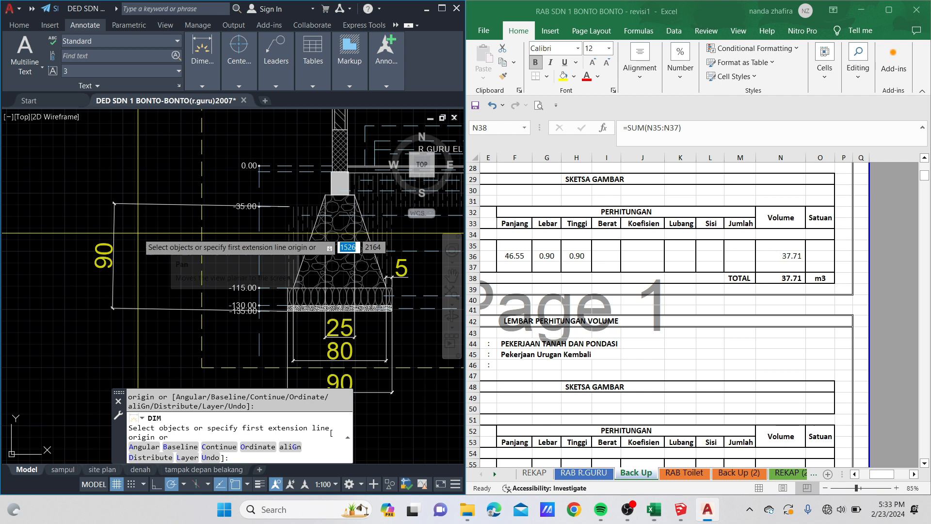
pyautogui.moveTo(247, 223); pyautogui.dragTo(223, 226, button='middle')
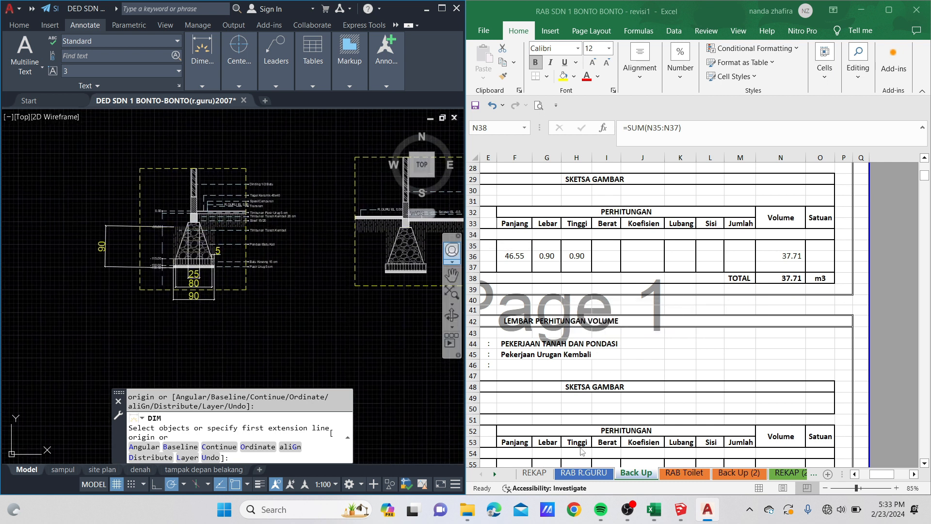
pyautogui.click(591, 475)
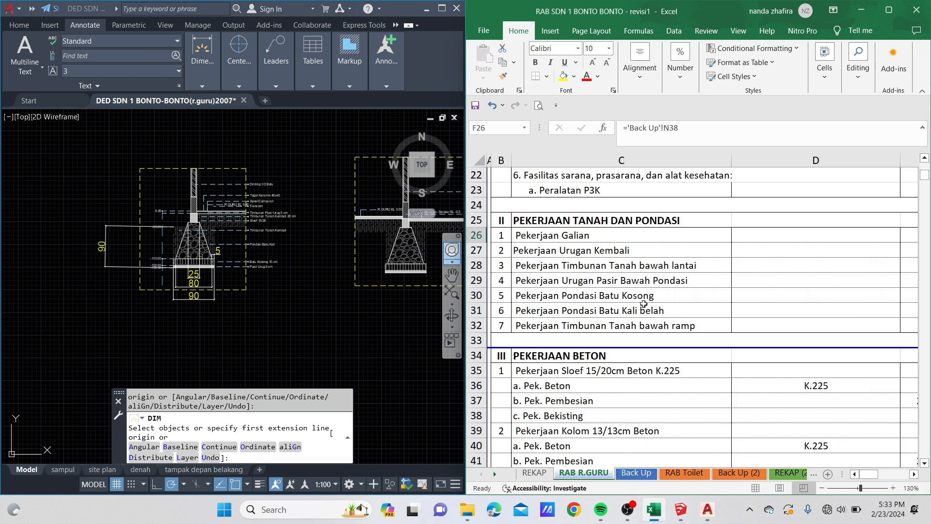
pyautogui.click(560, 249)
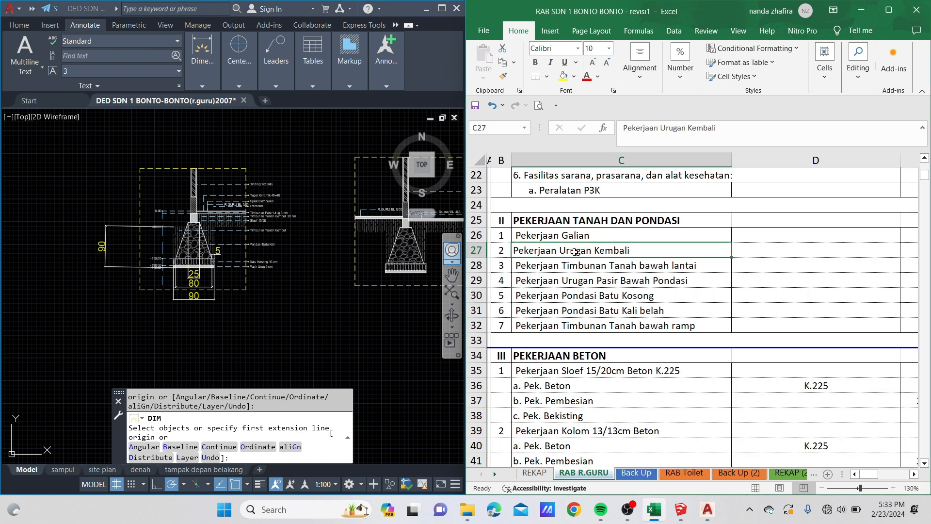
pyautogui.moveTo(694, 249); pyautogui.dragTo(775, 248)
pyautogui.click(775, 250)
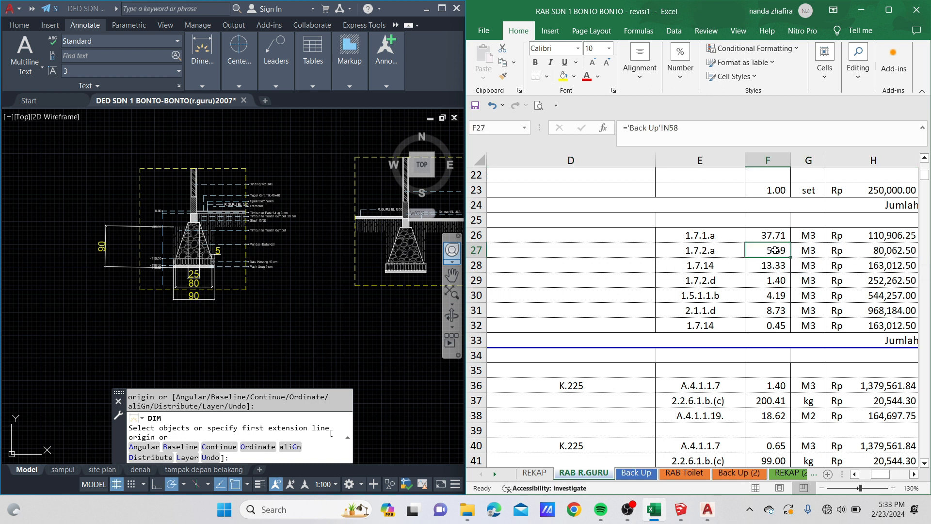
# - Return to the Back Up sheet and check the Panjang formula of Pekerjaan Urugan Kembali in F56
pyautogui.click(633, 474)
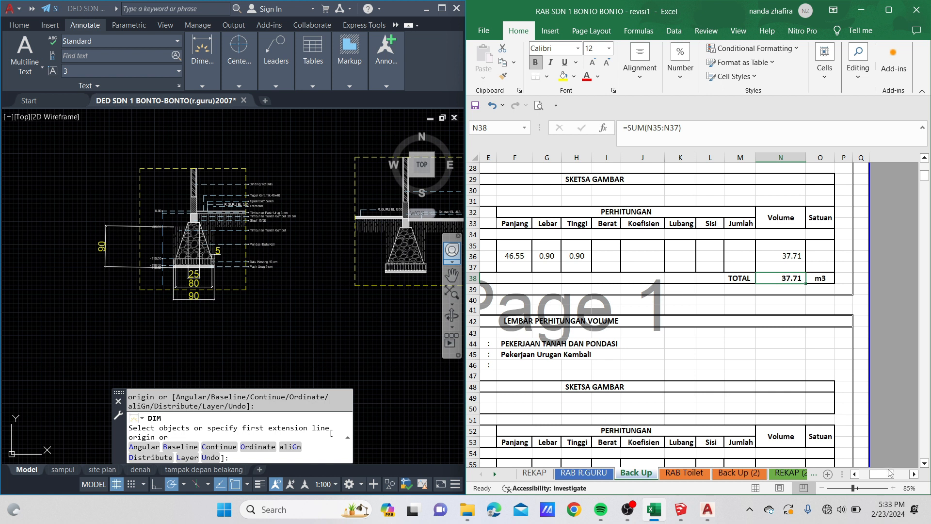
pyautogui.hscroll(-3, 883, 472)
pyautogui.scroll(-2, 650, 361)
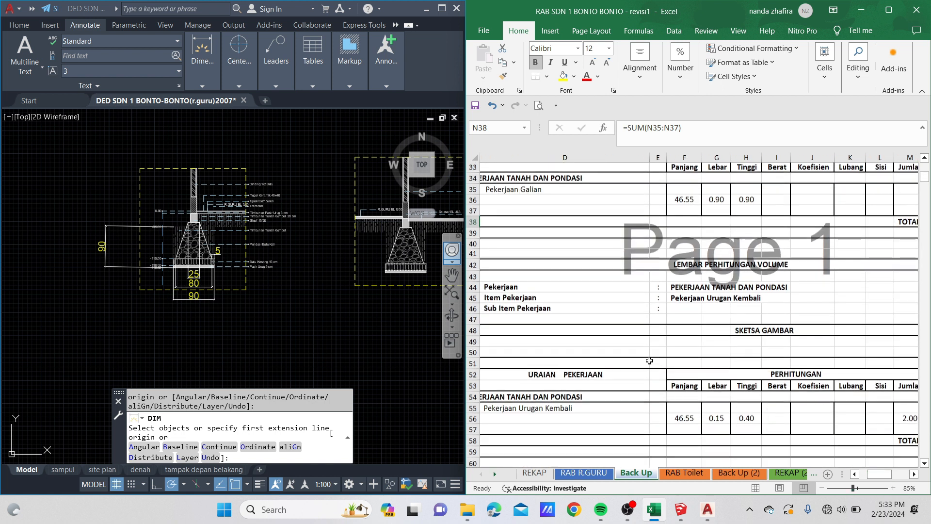
pyautogui.scroll(-2, 649, 361)
pyautogui.click(677, 376)
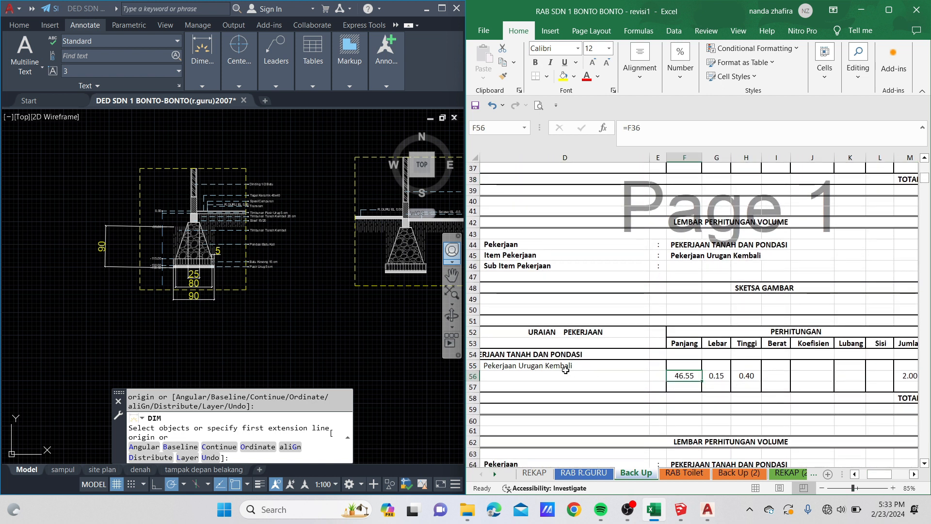
pyautogui.scroll(-1, 566, 370)
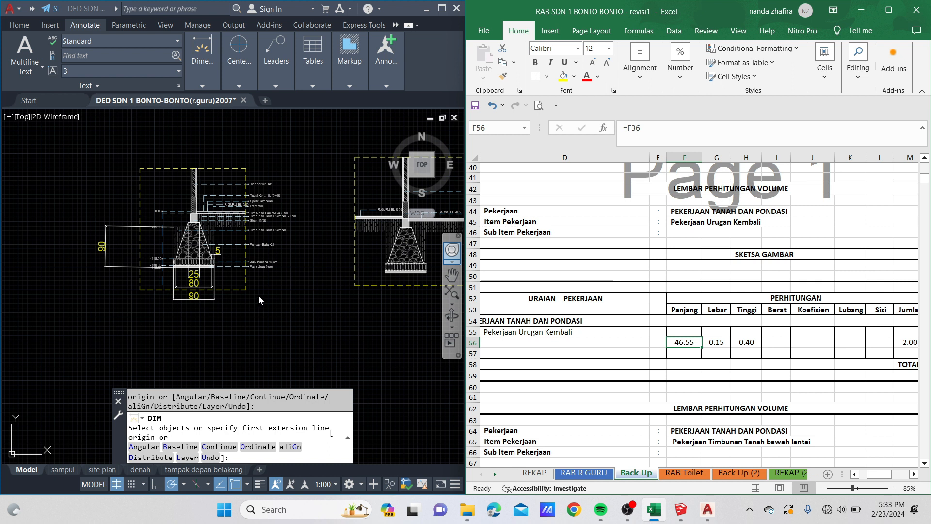
# - End the dimension command and select the backfill hatch left of the stone foundation to examine the area for Pekerjaan Urugan Kembali
pyautogui.scroll(6, 184, 218)
pyautogui.moveTo(239, 242); pyautogui.dragTo(229, 156, button='middle')
pyautogui.press('Escape')
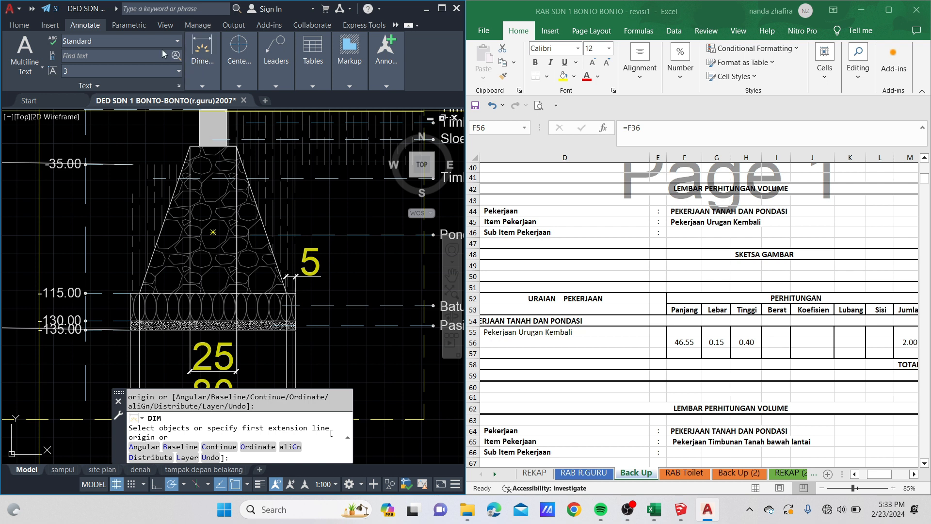
pyautogui.press('Escape')
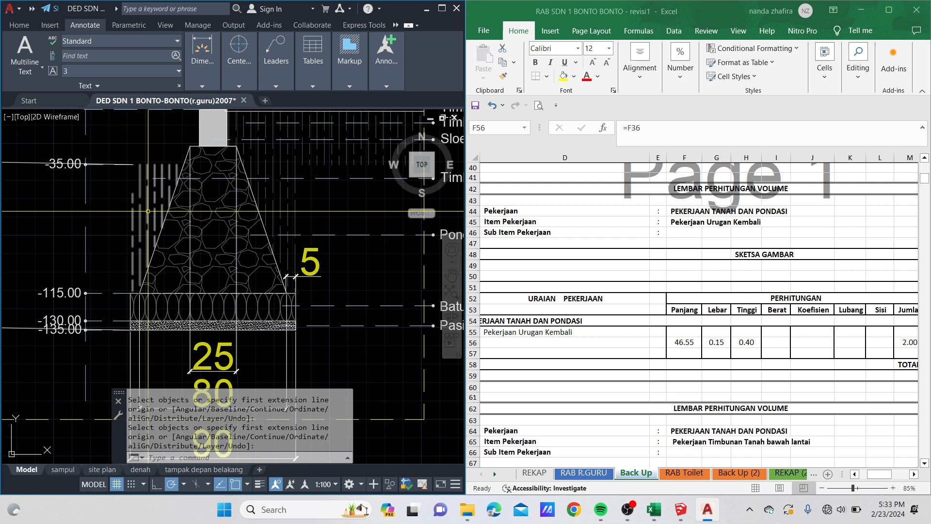
pyautogui.click(148, 212)
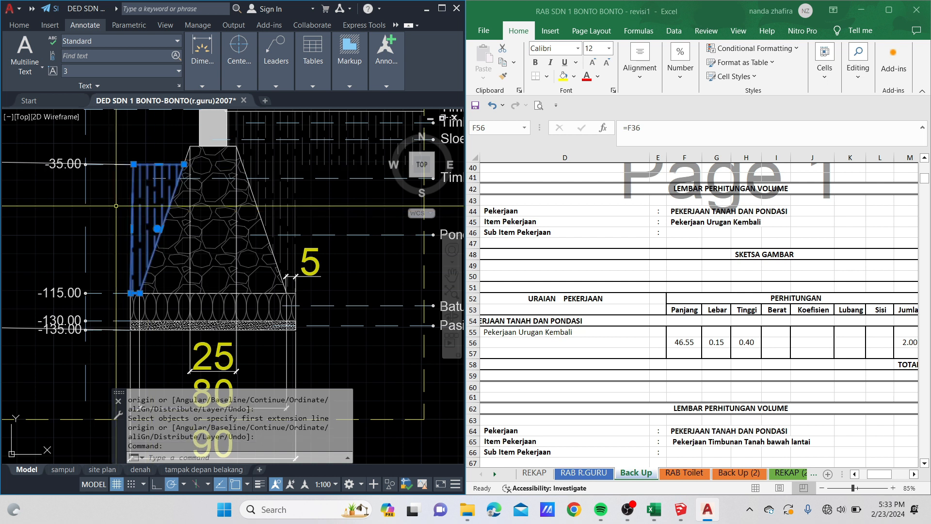
pyautogui.moveTo(167, 302); pyautogui.dragTo(237, 317, button='middle')
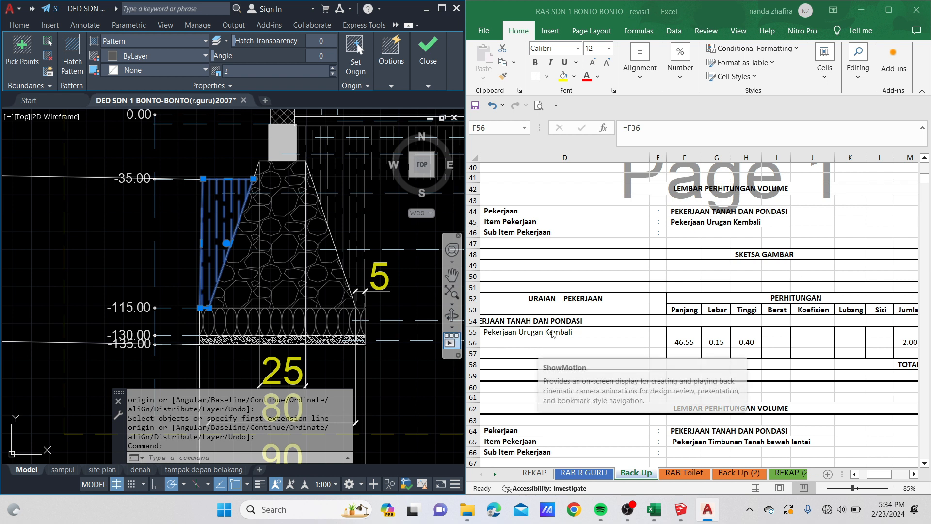
pyautogui.click(520, 334)
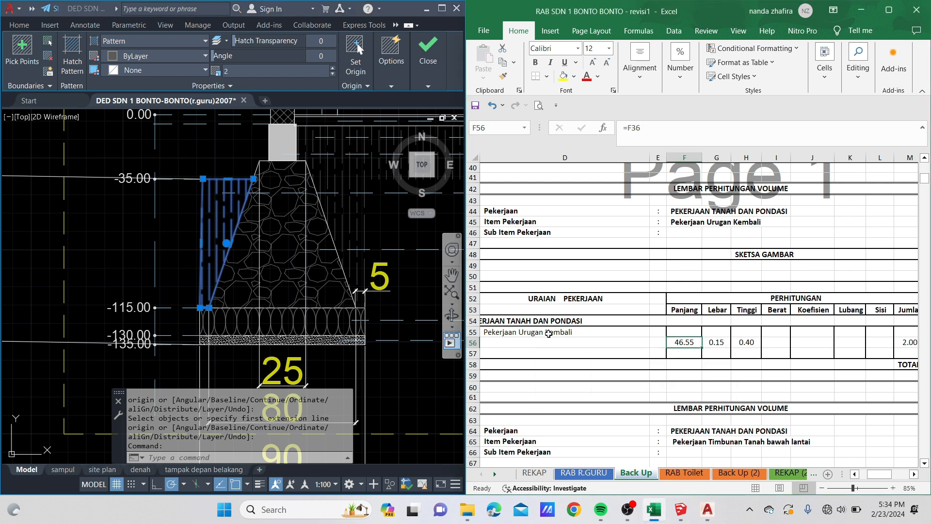
# - Check the Panjang source in F36, the Lebar formula in G56 and the Tinggi value in H56 for Pekerjaan Urugan Kembali
pyautogui.moveTo(699, 371); pyautogui.dragTo(698, 362)
pyautogui.click(686, 346)
pyautogui.scroll(3, 685, 342)
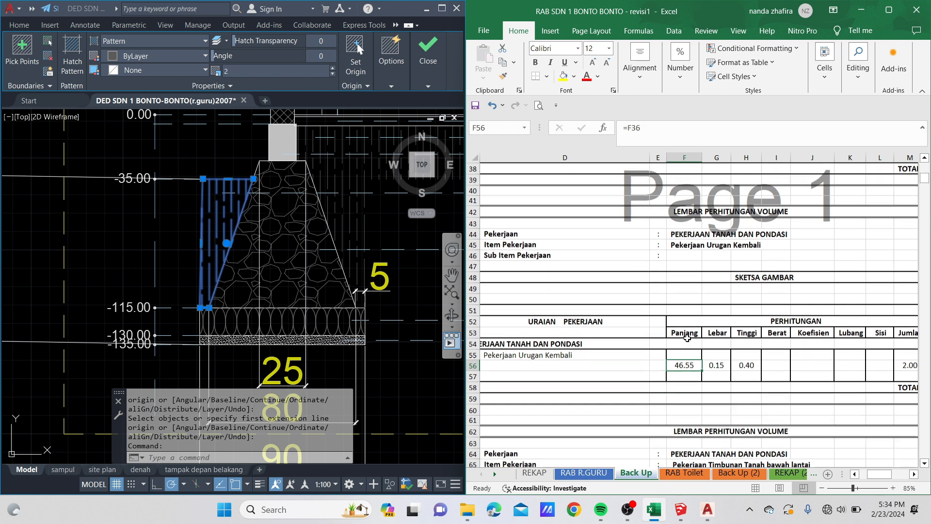
pyautogui.click(682, 224)
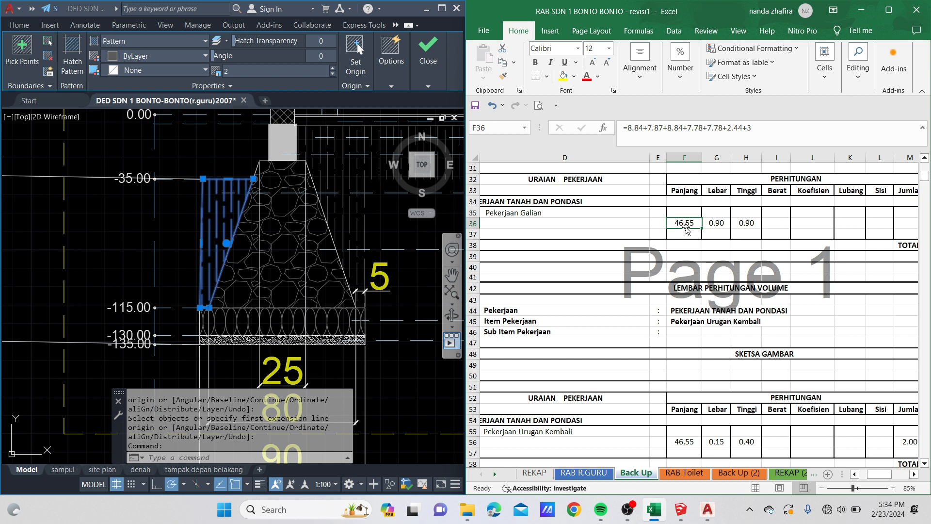
pyautogui.scroll(-2, 686, 233)
pyautogui.click(688, 375)
pyautogui.click(715, 374)
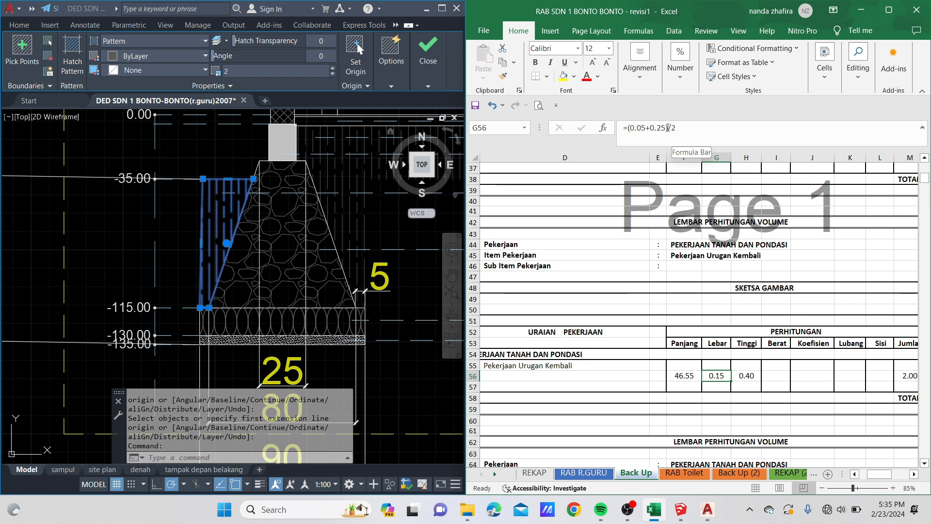
pyautogui.click(743, 414)
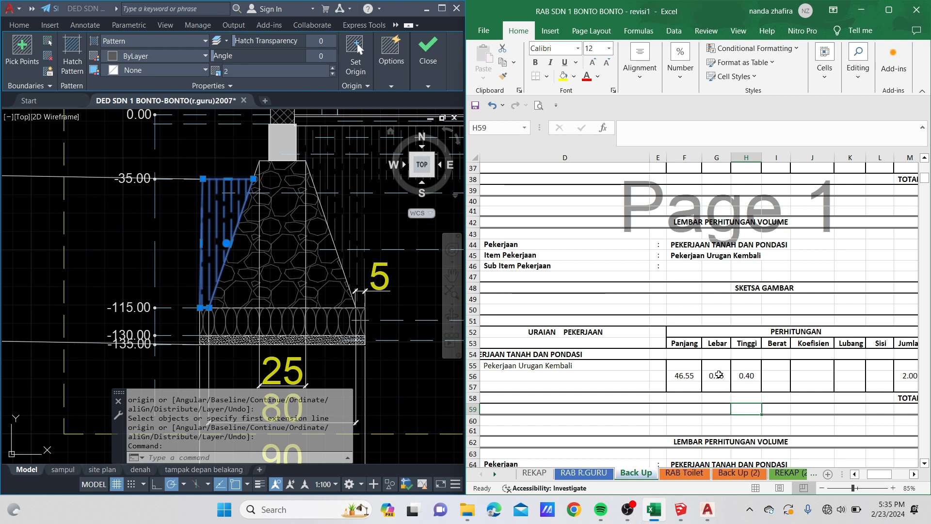
pyautogui.click(748, 375)
# - Switch to AutoCAD and measure the backfill height beside the stone foundation from the -35.00 level to the -115.00 level
pyautogui.click(151, 224)
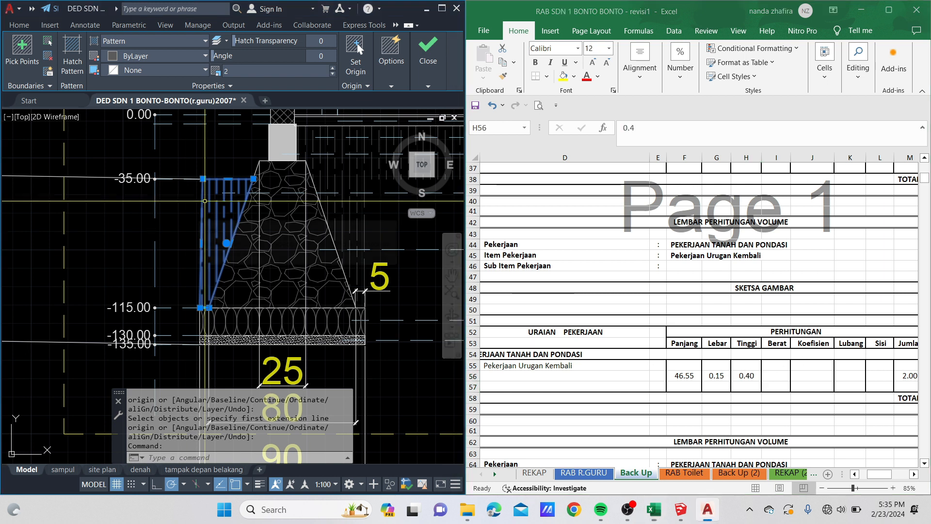
pyautogui.click(19, 25)
pyautogui.click(50, 25)
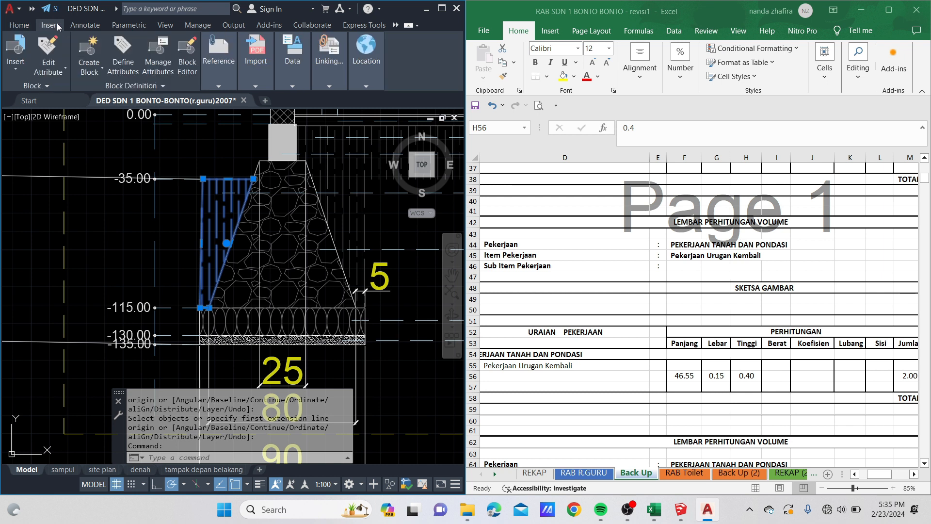
pyautogui.click(23, 25)
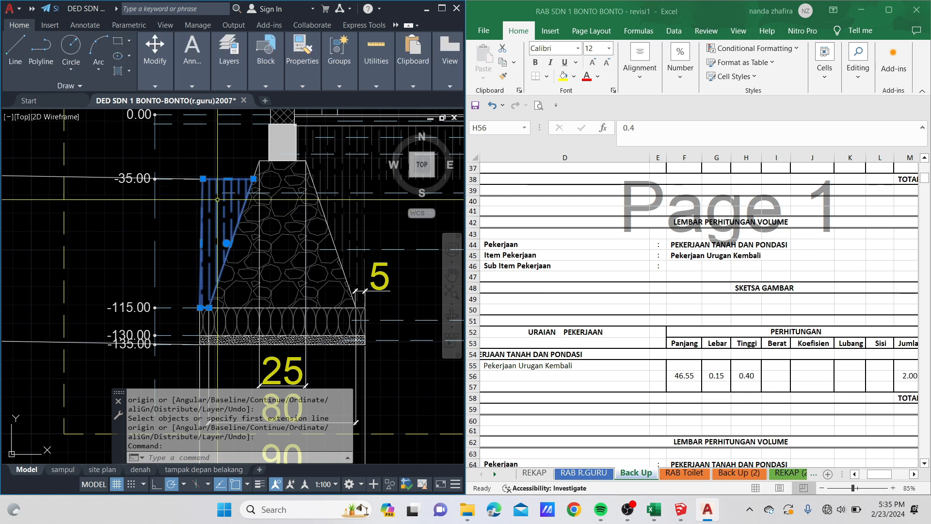
pyautogui.scroll(-5, 305, 239)
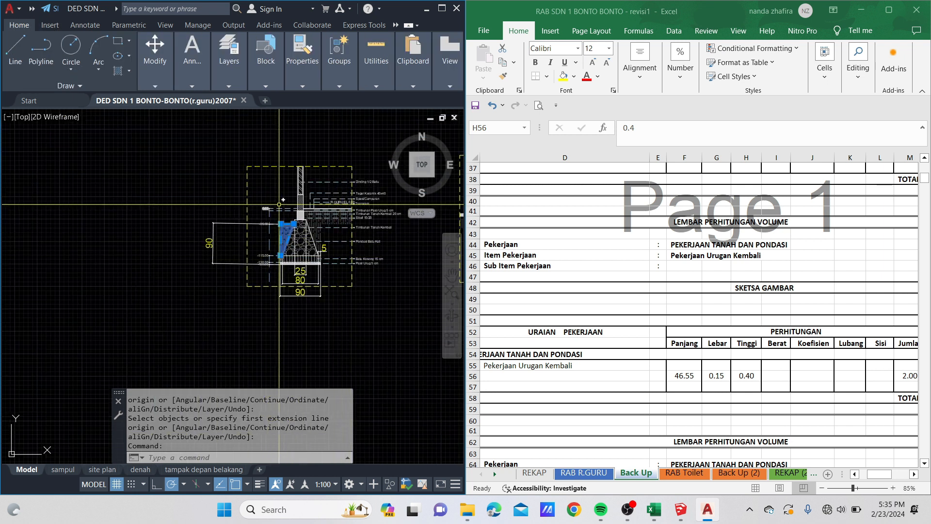
pyautogui.click(442, 8)
pyautogui.moveTo(473, 252); pyautogui.dragTo(338, 239, button='middle')
pyautogui.write('d')
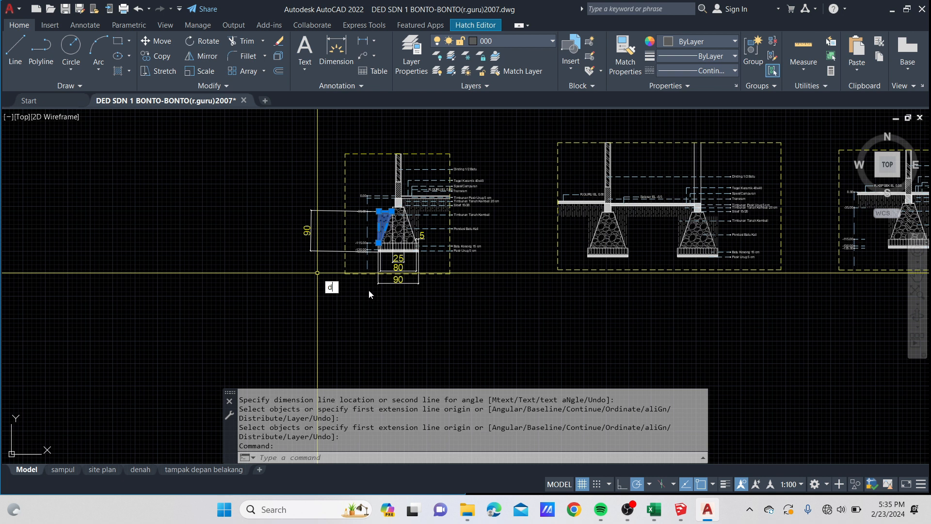
pyautogui.write('im')
pyautogui.press('Return')
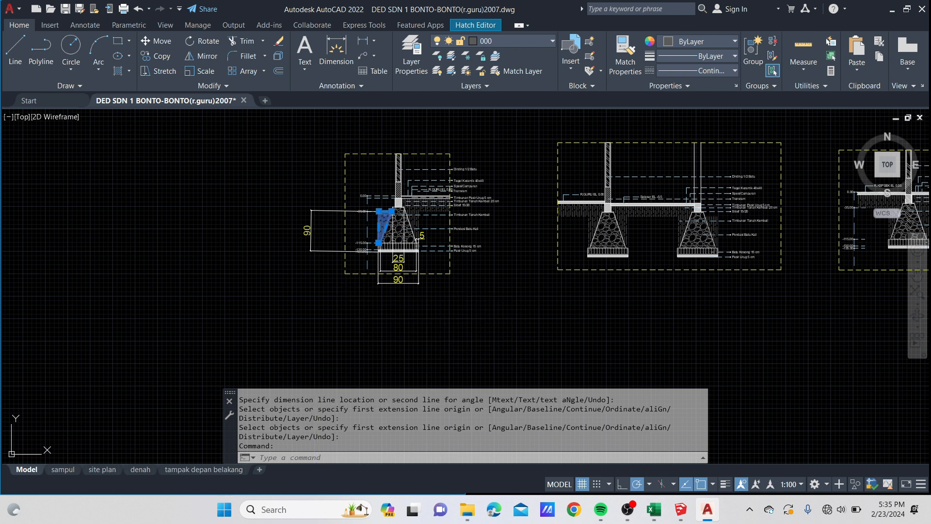
pyautogui.scroll(6, 380, 204)
pyautogui.moveTo(336, 252); pyautogui.dragTo(341, 204, button='middle')
pyautogui.click(378, 187)
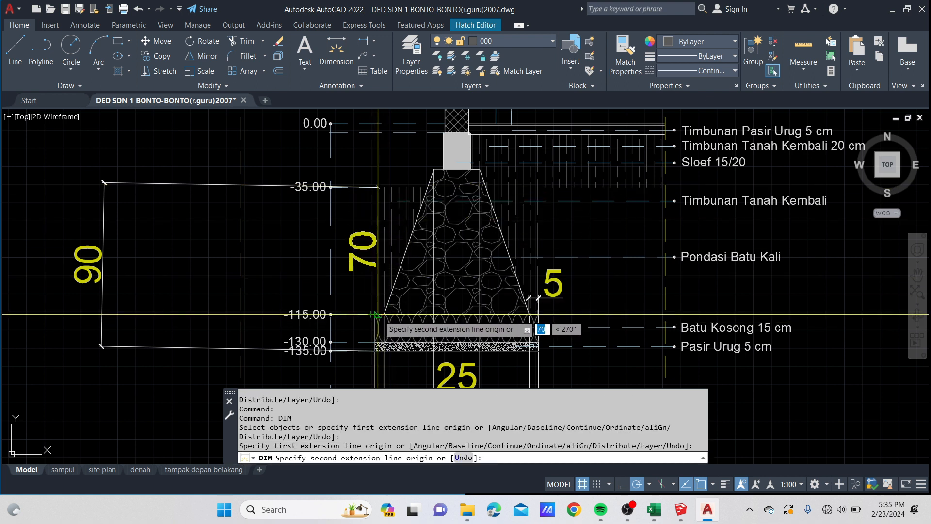
pyautogui.press('Escape')
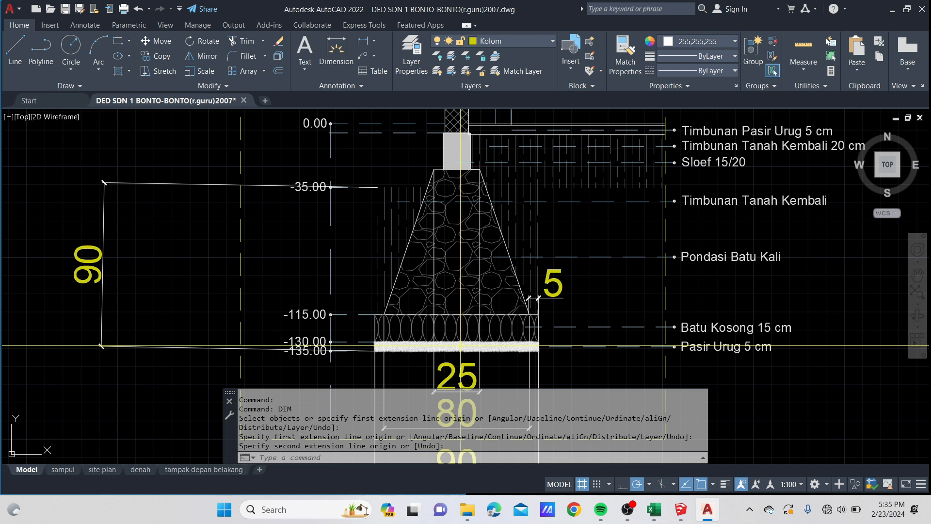
# - Switch back to the Excel Back Up sheet and set the Tinggi of Pekerjaan Urugan Kembali in H56 to 0.70
pyautogui.press('super+Left')
pyautogui.click(748, 376)
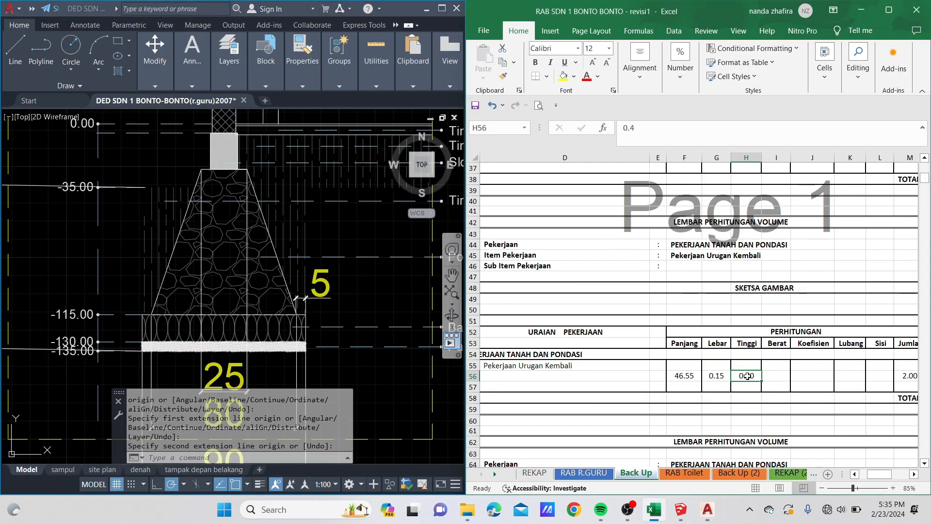
pyautogui.write('0.')
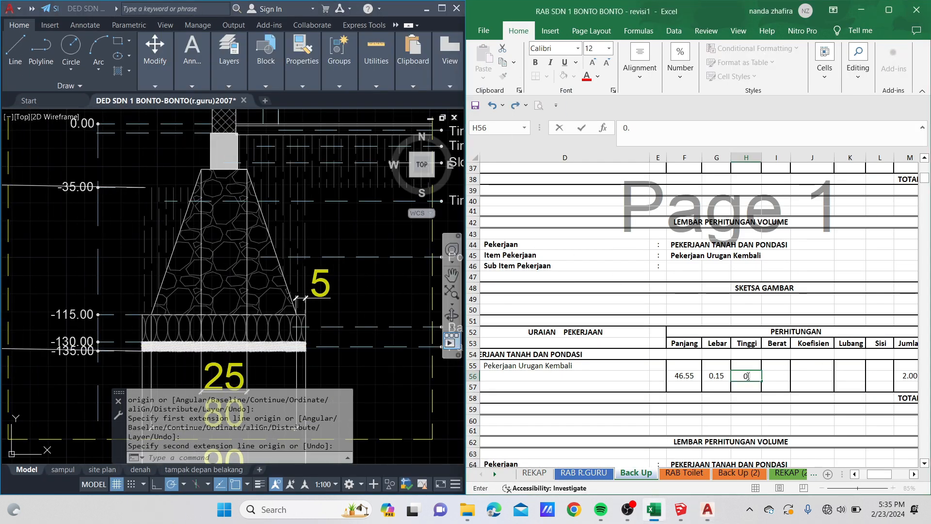
pyautogui.write('70')
pyautogui.press('Return')
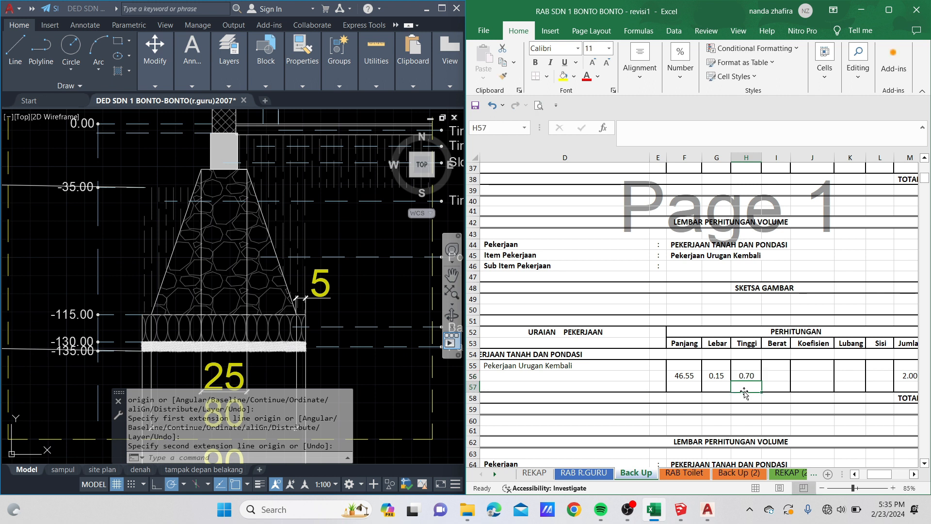
# - Check the Jumlah value in M56 against the backfill hatch in the foundation section and review the Volume formula in N56
pyautogui.moveTo(810, 379); pyautogui.dragTo(745, 377)
pyautogui.click(744, 377)
pyautogui.click(779, 378)
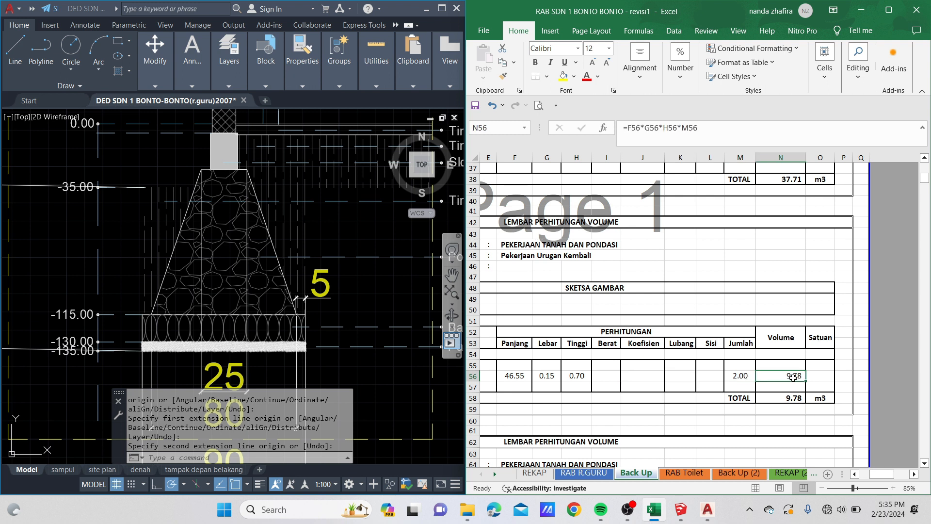
pyautogui.click(738, 374)
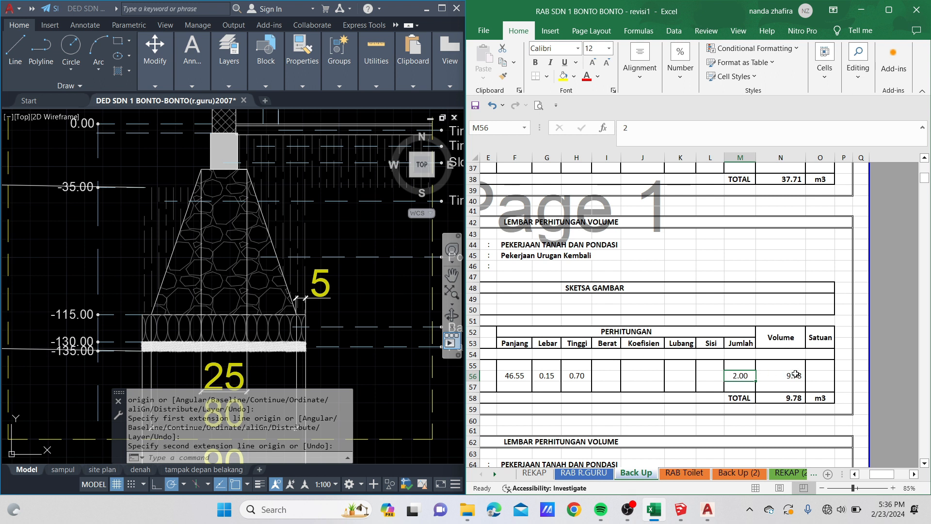
pyautogui.click(159, 227)
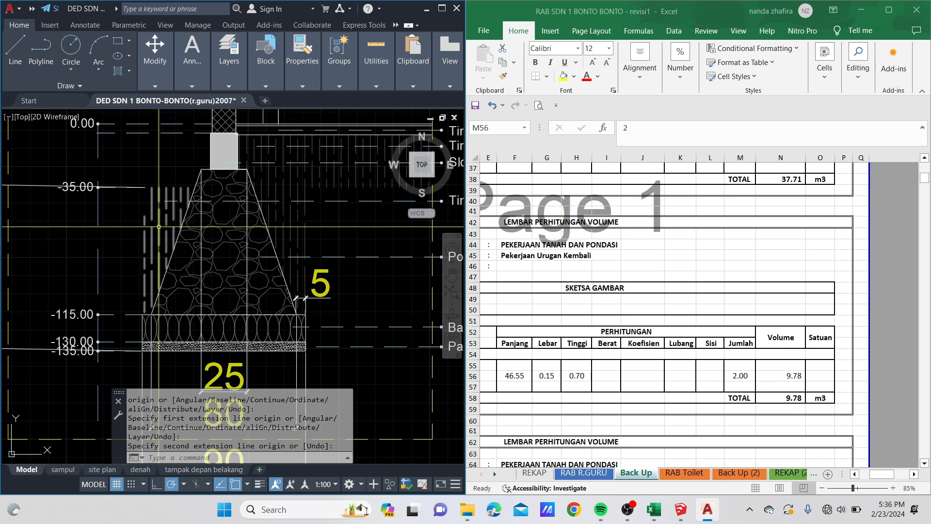
pyautogui.click(737, 376)
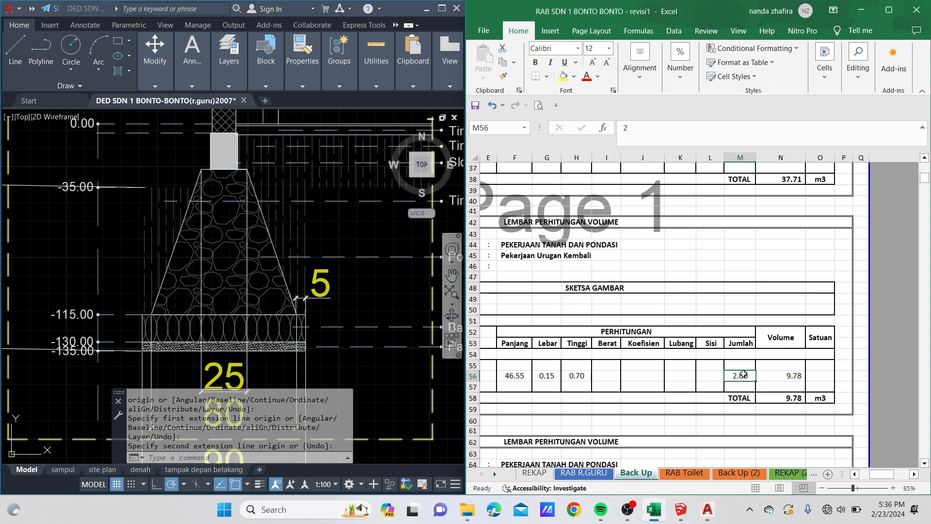
pyautogui.click(780, 372)
pyautogui.click(702, 141)
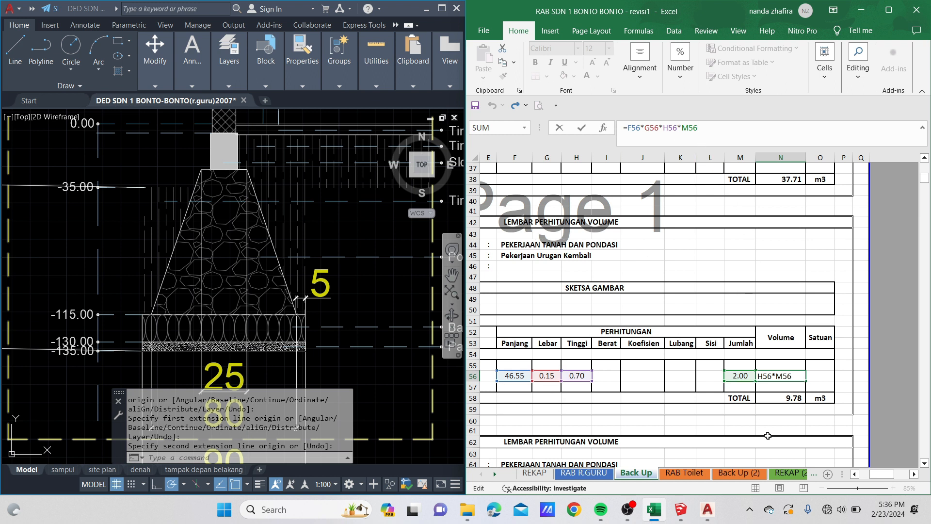
pyautogui.hotkey('ctrl', 'Return')
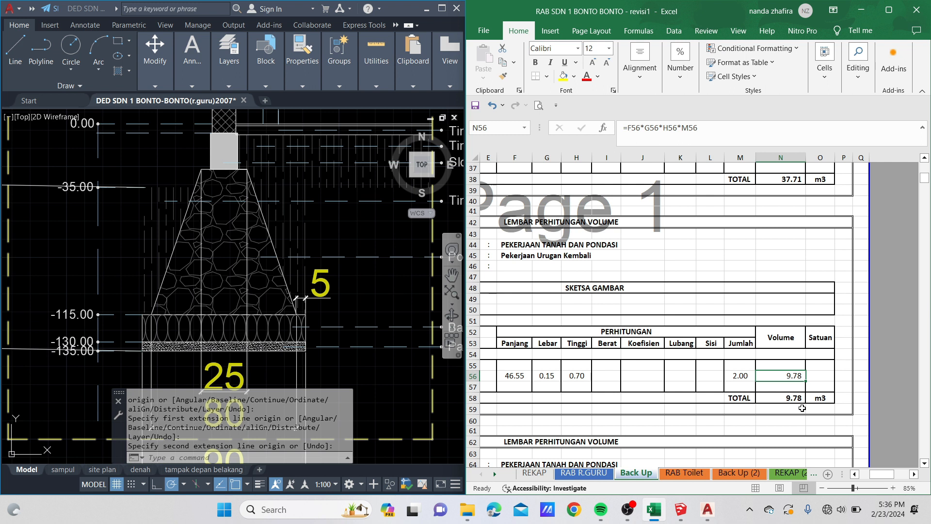
pyautogui.click(792, 410)
# - Look up Pekerjaan Timbunan Tanah bawah lantai on the RAB R.GURU sheet and check its linked volume in F28
pyautogui.moveTo(659, 374); pyautogui.dragTo(587, 376)
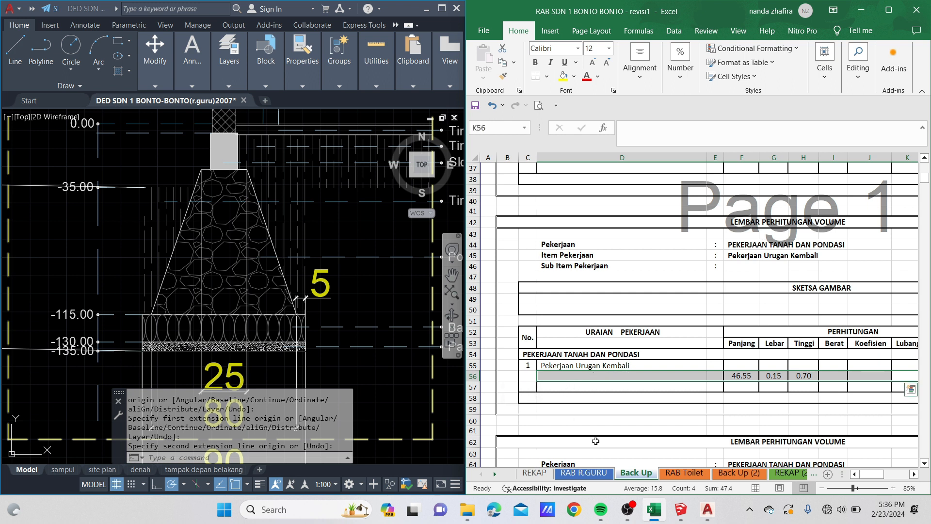
pyautogui.click(584, 473)
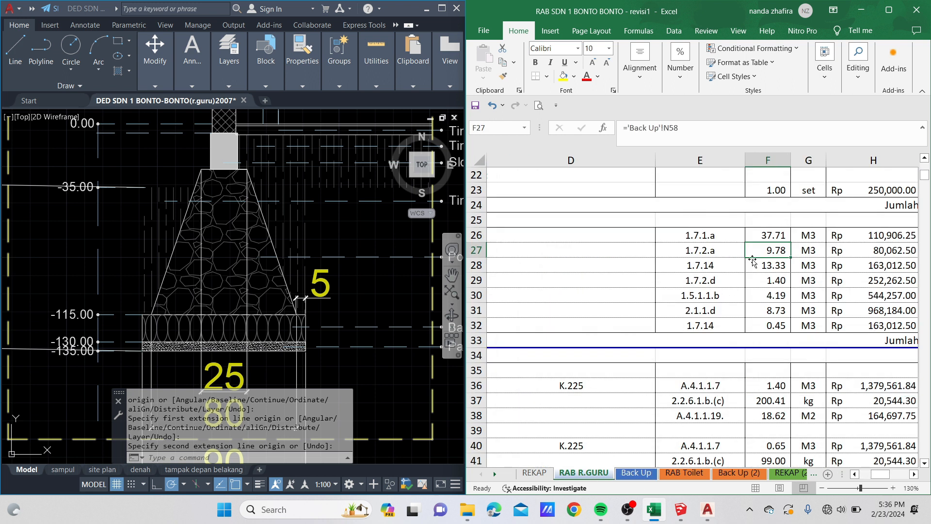
pyautogui.moveTo(667, 265); pyautogui.dragTo(593, 280)
pyautogui.click(592, 267)
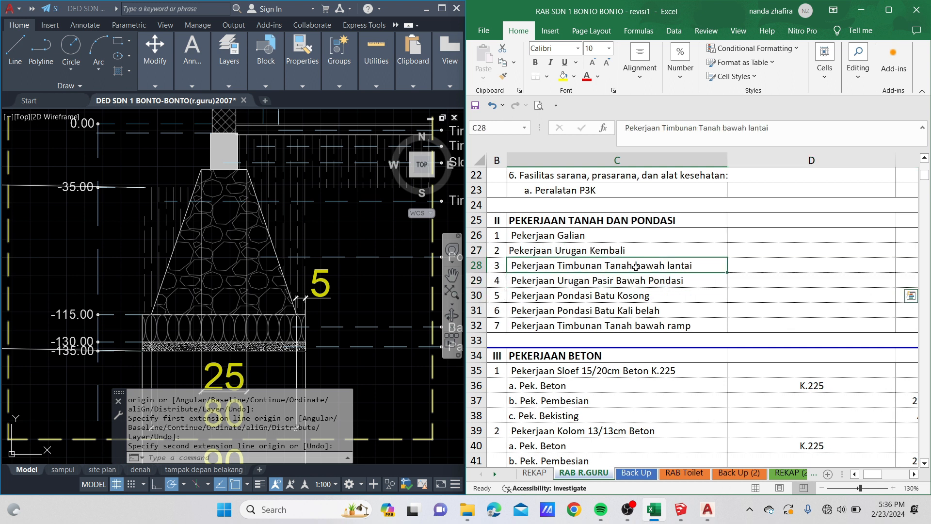
pyautogui.moveTo(683, 266); pyautogui.dragTo(594, 264)
pyautogui.click(600, 265)
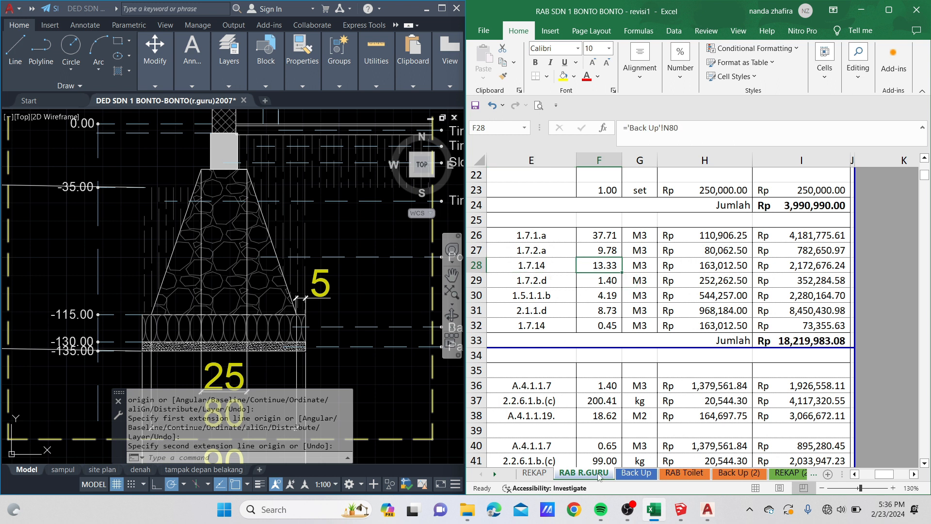
# - Return to the Back Up sheet and review the Pekerjaan Timbunan Tanah bawah lantai rows, including the Ruangan Kepsek Panjang in F76
pyautogui.click(635, 473)
pyautogui.scroll(-1, 601, 372)
pyautogui.scroll(-5, 601, 371)
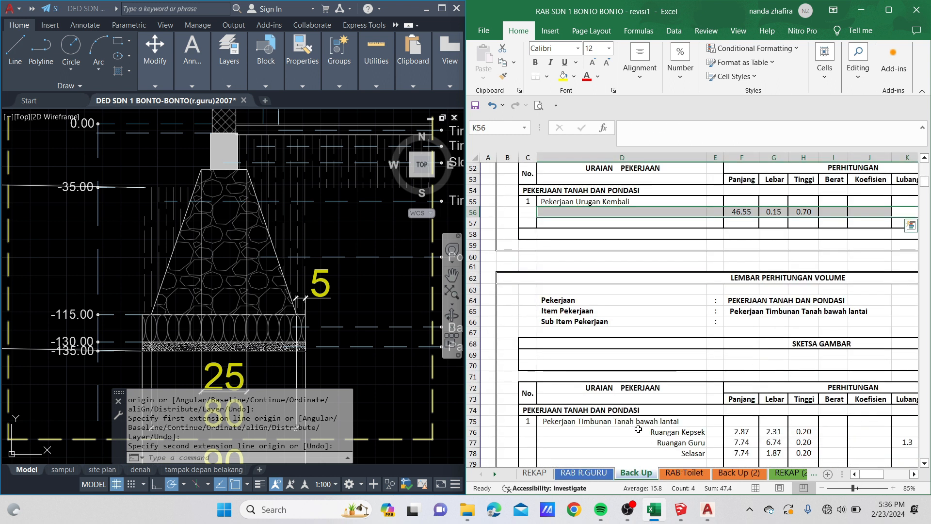
pyautogui.scroll(-3, 638, 429)
pyautogui.moveTo(743, 335); pyautogui.dragTo(642, 351)
pyautogui.click(815, 347)
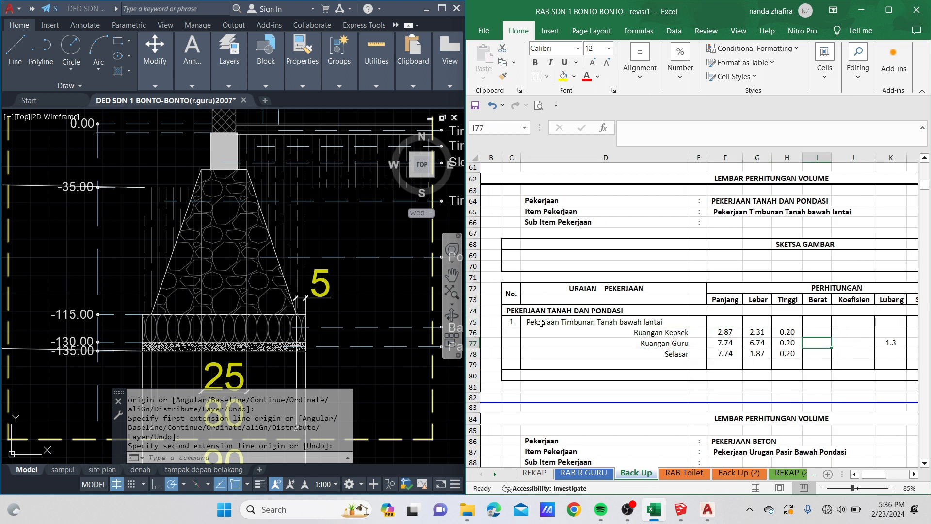
pyautogui.click(713, 330)
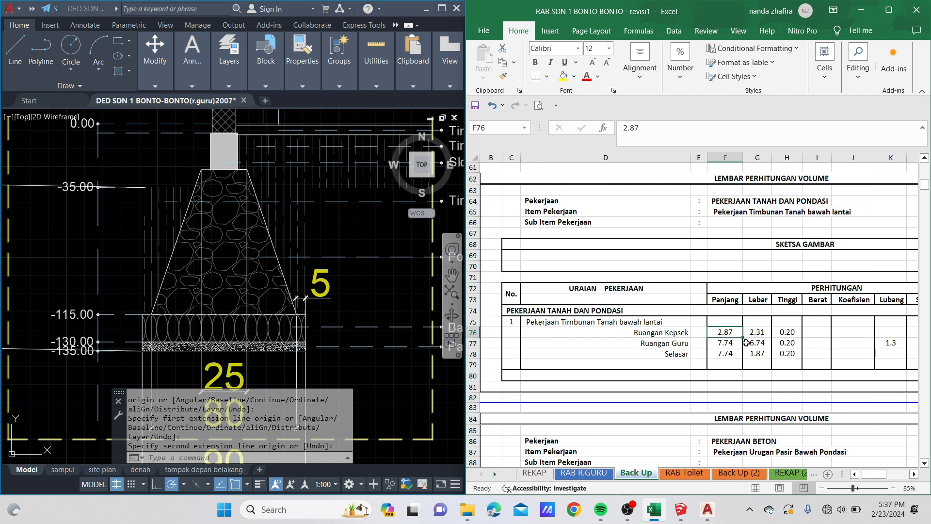
# - Compare the Ruangan Kepsek, Ruangan Guru and Selasar entries with the corresponding rooms on the AutoCAD sloef plan
pyautogui.scroll(-1, 746, 342)
pyautogui.scroll(-6, 234, 295)
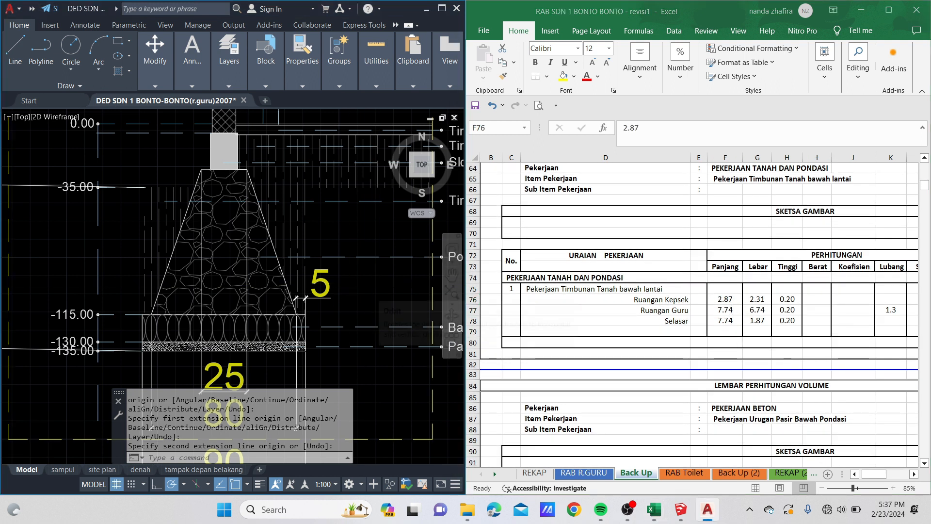
pyautogui.moveTo(286, 270)
pyautogui.mouseDown(button='middle')
pyautogui.moveTo(294, 285)
pyautogui.moveTo(293, 262)
pyautogui.moveTo(275, 274)
pyautogui.mouseUp(button='middle')
pyautogui.scroll(3, 277, 255)
pyautogui.scroll(-2, 280, 253)
pyautogui.scroll(4, 294, 262)
pyautogui.scroll(2, 350, 257)
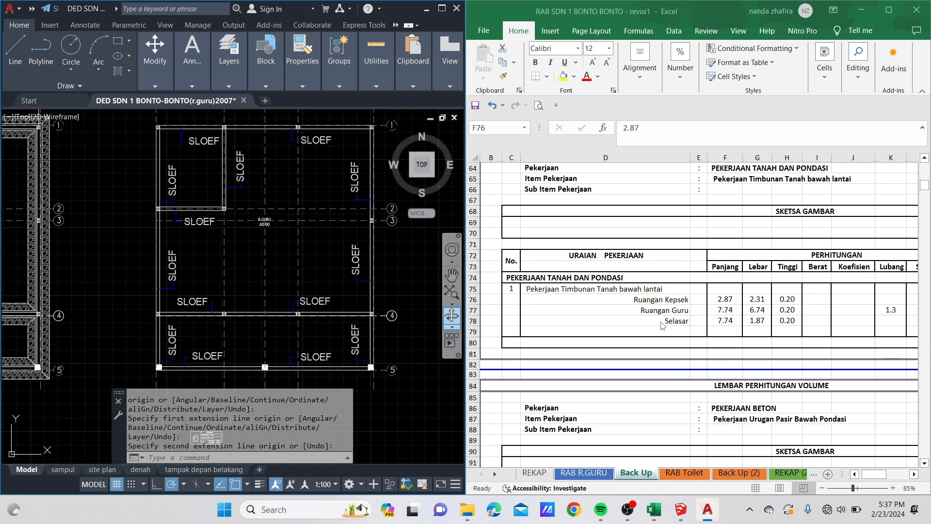
pyautogui.click(722, 300)
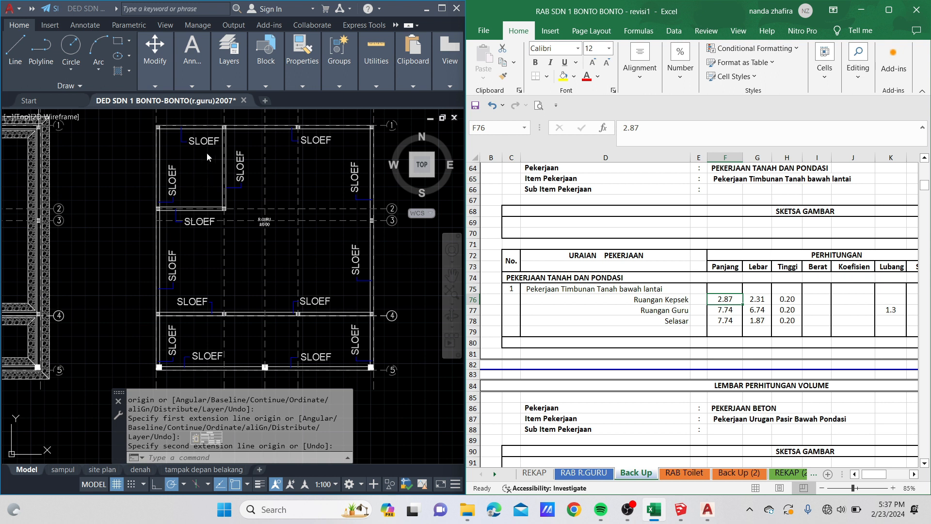
pyautogui.click(651, 297)
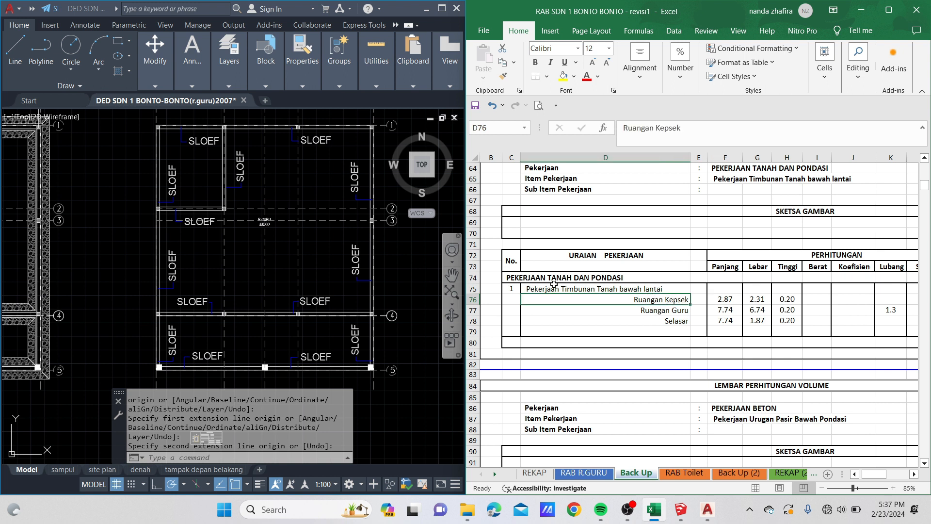
pyautogui.press('Down')
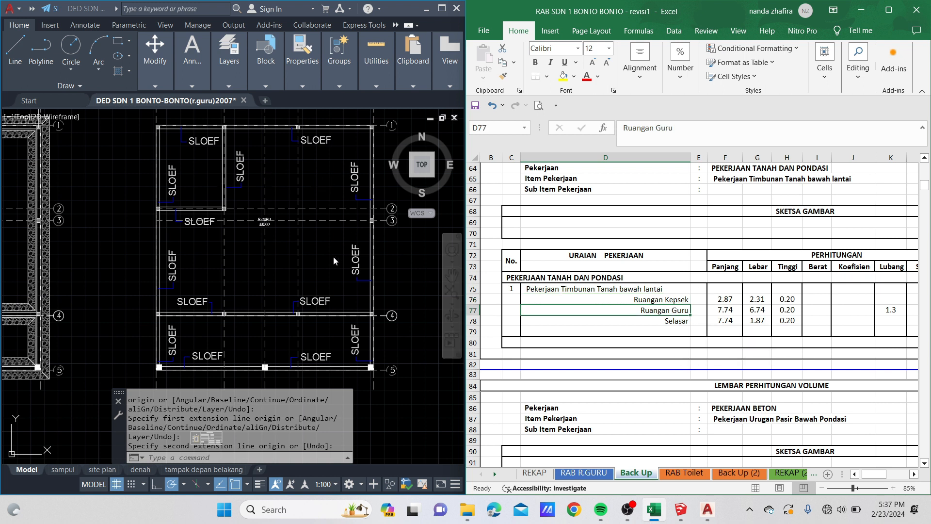
pyautogui.click(262, 248)
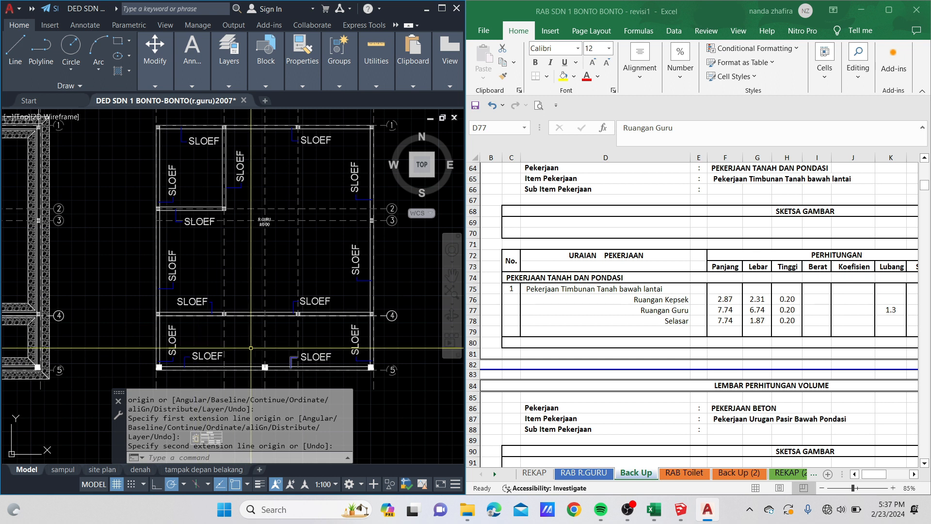
# - Switch to the SketchUp model and hide the teachers' room building's roof group
pyautogui.click(677, 516)
pyautogui.moveTo(445, 312); pyautogui.dragTo(474, 295, button='middle')
pyautogui.rightClick(475, 297)
pyautogui.doubleClick(429, 294)
pyautogui.click(422, 293)
pyautogui.rightClick(423, 295)
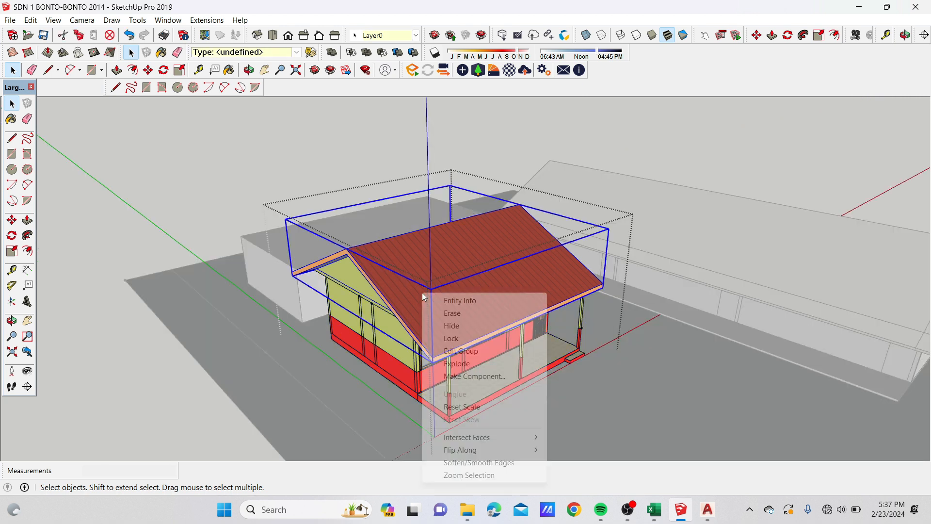
pyautogui.click(474, 326)
# - Examine the floor areas of the principal's room, teachers' room and front corridor in the roofless SketchUp model
pyautogui.moveTo(465, 325); pyautogui.dragTo(408, 328, button='middle')
pyautogui.scroll(3, 408, 328)
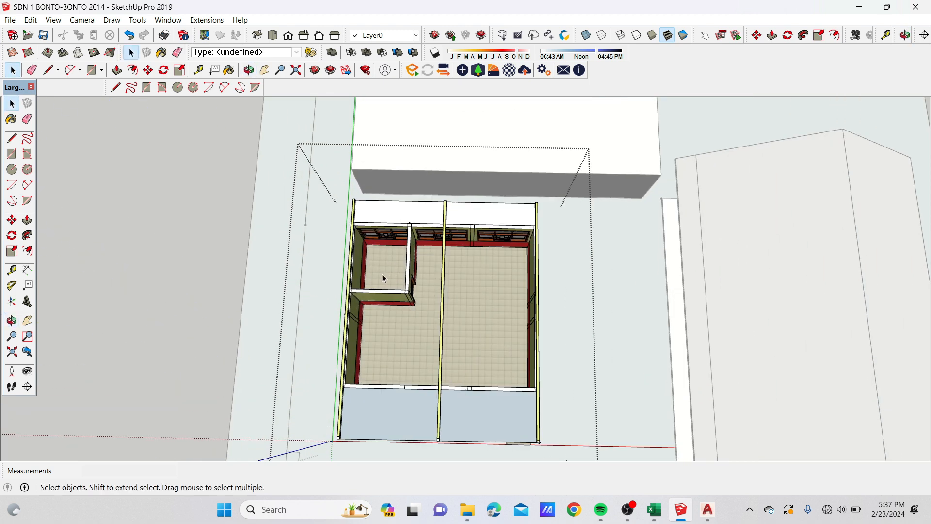
pyautogui.scroll(2, 415, 331)
pyautogui.scroll(-3, 437, 340)
pyautogui.moveTo(439, 340); pyautogui.dragTo(408, 395, button='middle')
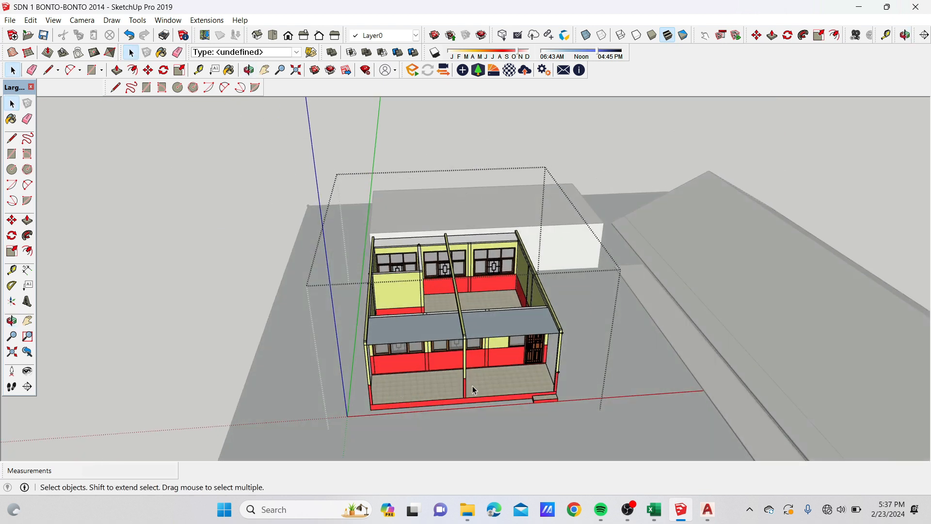
pyautogui.moveTo(446, 335); pyautogui.dragTo(403, 266, button='middle')
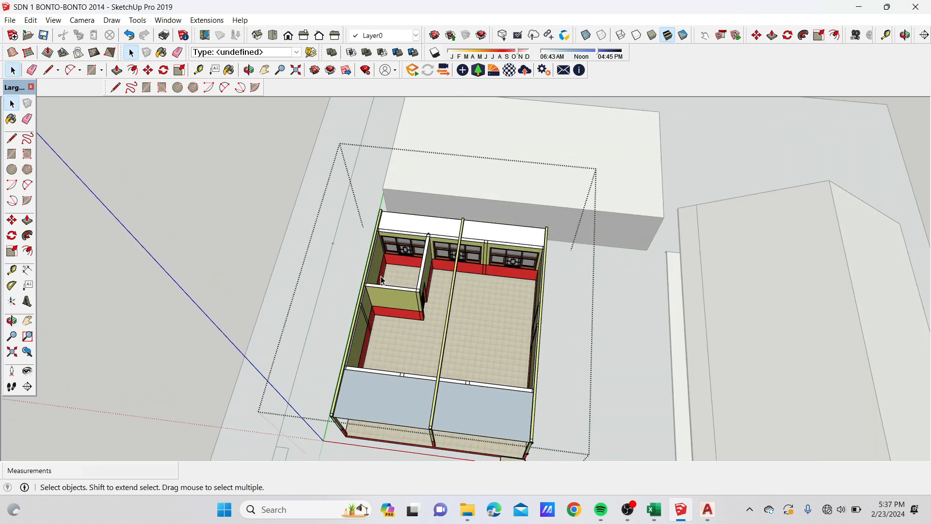
pyautogui.scroll(3, 402, 265)
pyautogui.scroll(1, 415, 284)
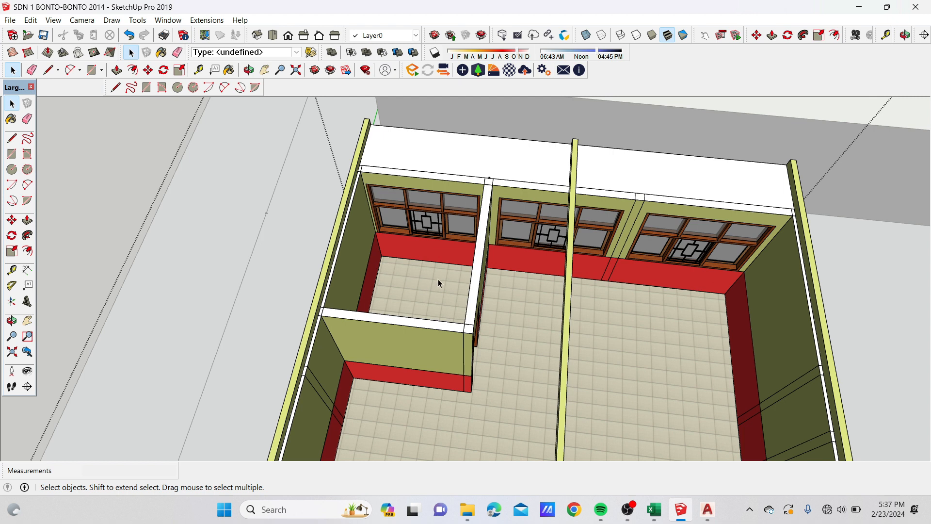
pyautogui.scroll(-2, 441, 279)
pyautogui.scroll(-3, 531, 257)
pyautogui.scroll(5, 461, 270)
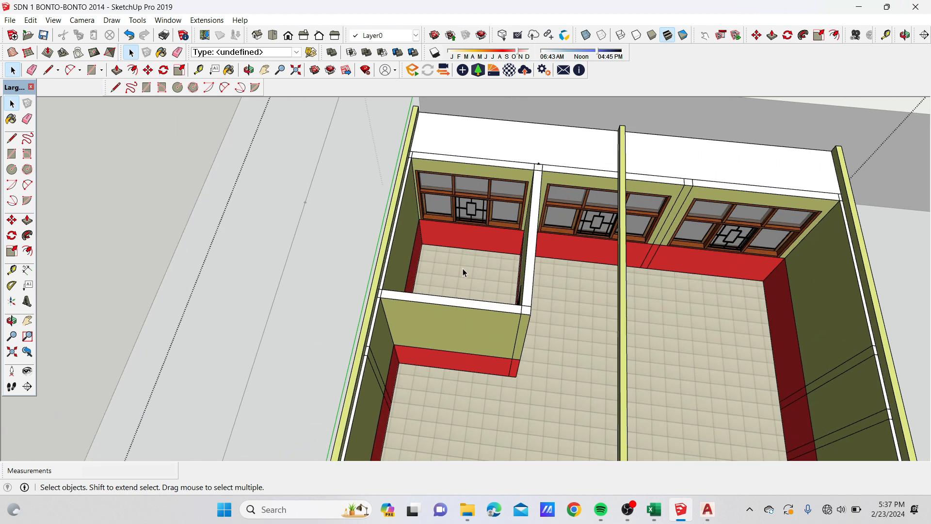
pyautogui.scroll(-2, 537, 240)
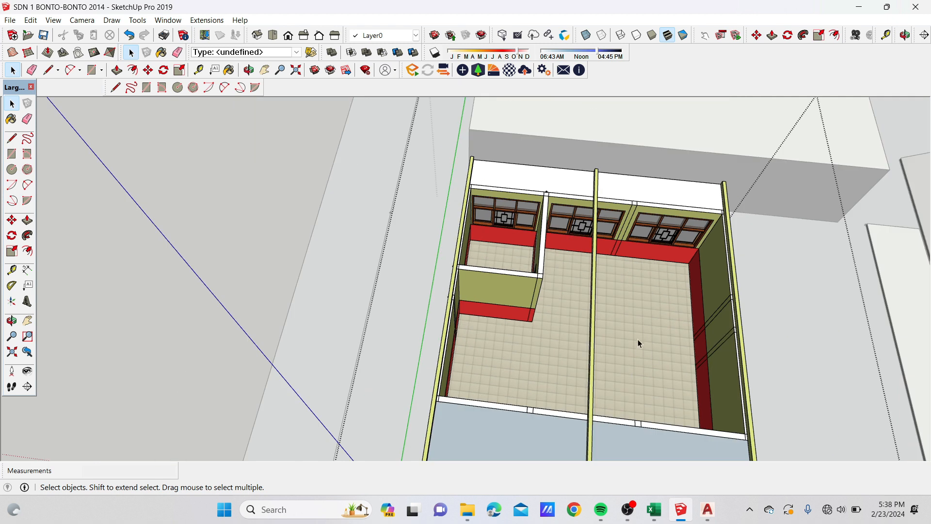
pyautogui.scroll(-3, 638, 340)
pyautogui.scroll(5, 574, 388)
pyautogui.moveTo(575, 388); pyautogui.dragTo(553, 313, button='middle')
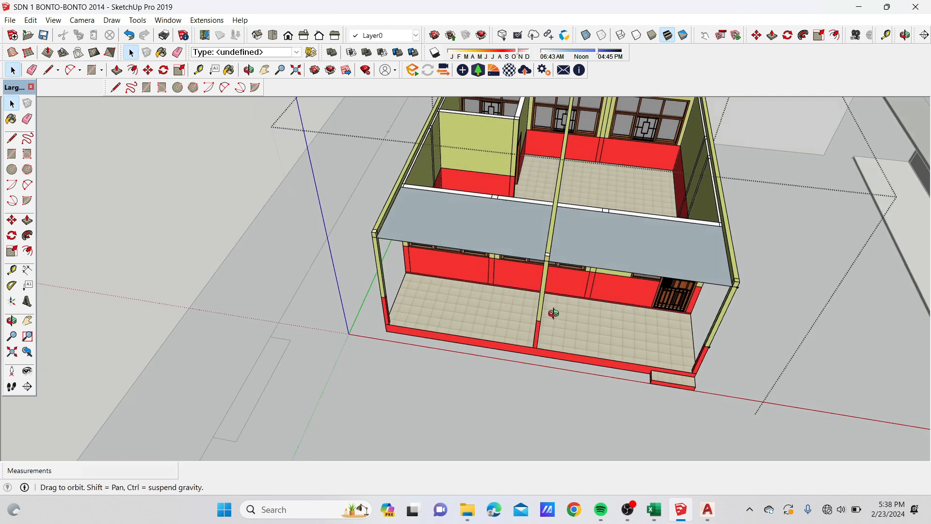
# - Return to AutoCAD and Excel, bring up the sloef plan and select the Ruangan Kepsek Panjang in F76
pyautogui.click(708, 509)
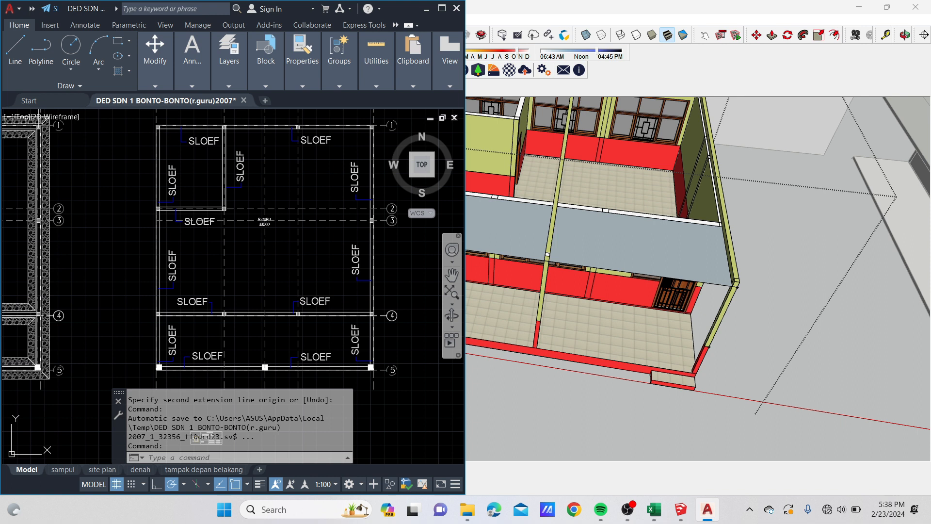
pyautogui.click(654, 509)
pyautogui.scroll(-5, 328, 250)
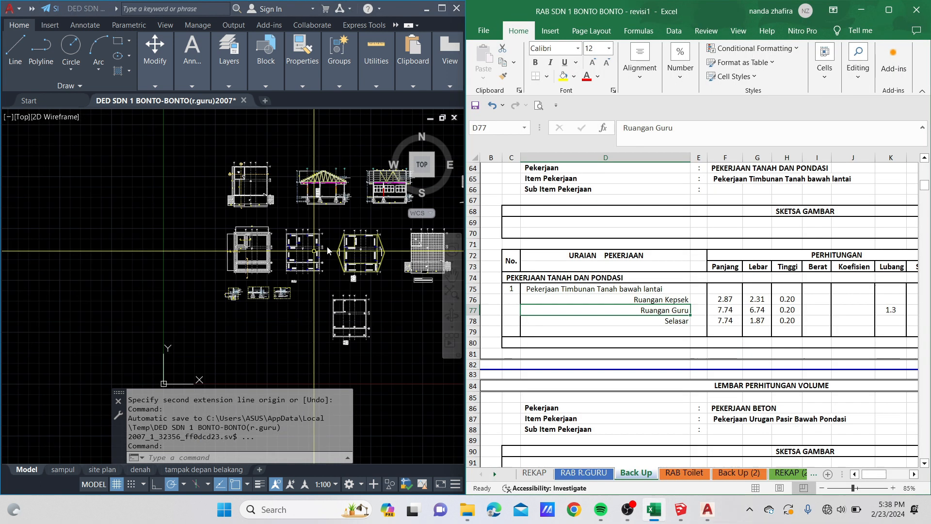
pyautogui.click(328, 273)
pyautogui.moveTo(361, 272); pyautogui.dragTo(270, 269, button='middle')
pyautogui.moveTo(322, 299); pyautogui.dragTo(300, 312, button='middle')
pyautogui.scroll(6, 223, 334)
pyautogui.moveTo(234, 179); pyautogui.dragTo(216, 207, button='middle')
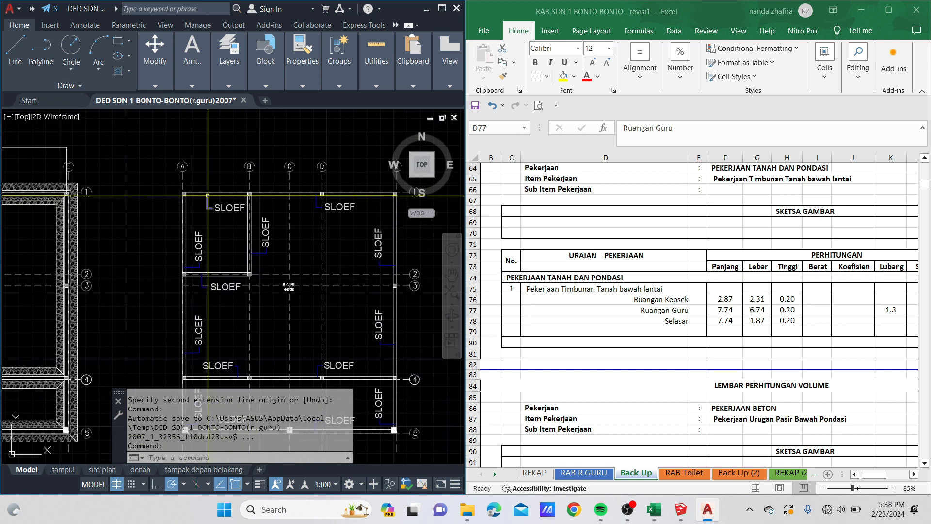
pyautogui.click(729, 298)
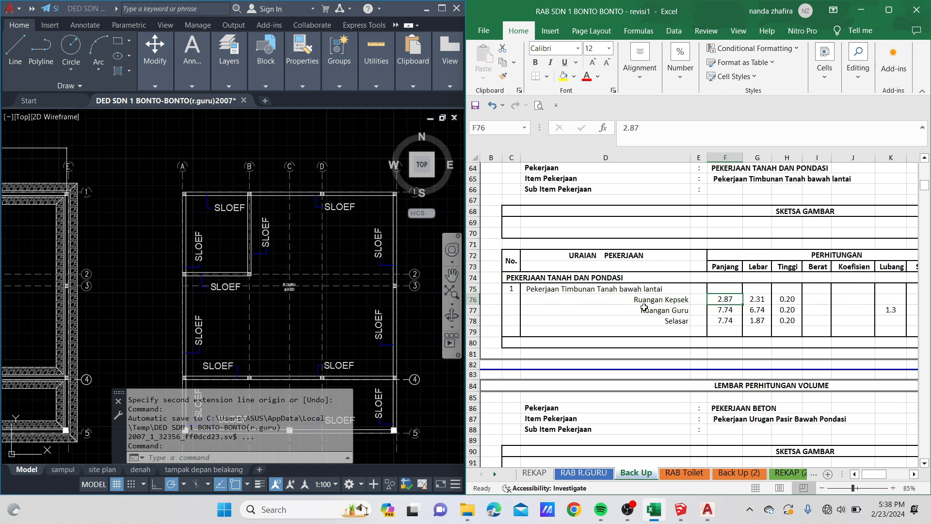
# - Dimension the Ruangan Kepsek's inner width along the sloef on grid line 1 of the sloef plan
pyautogui.click(199, 221)
pyautogui.scroll(4, 202, 200)
pyautogui.moveTo(210, 238); pyautogui.dragTo(205, 158, button='middle')
pyautogui.scroll(-2, 212, 200)
pyautogui.moveTo(213, 203); pyautogui.dragTo(203, 219, button='middle')
pyautogui.write('dim')
pyautogui.press('Return')
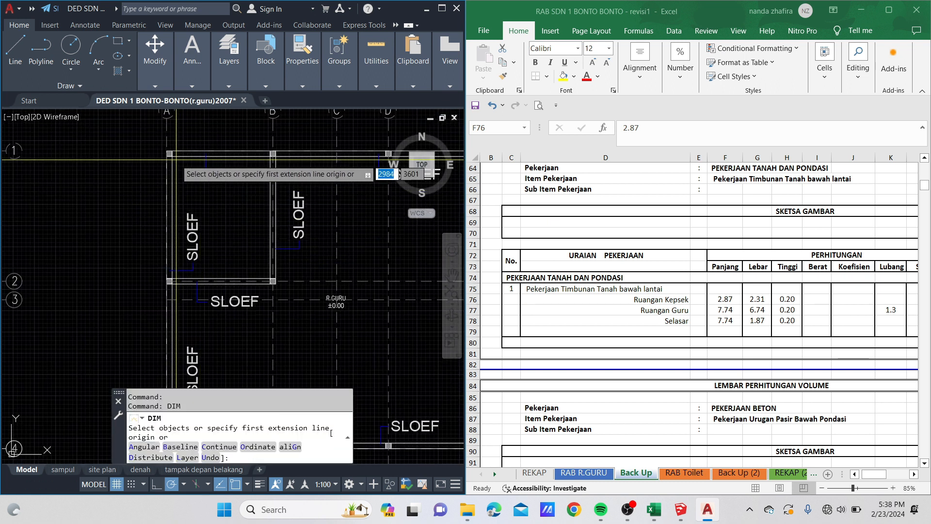
pyautogui.click(170, 154)
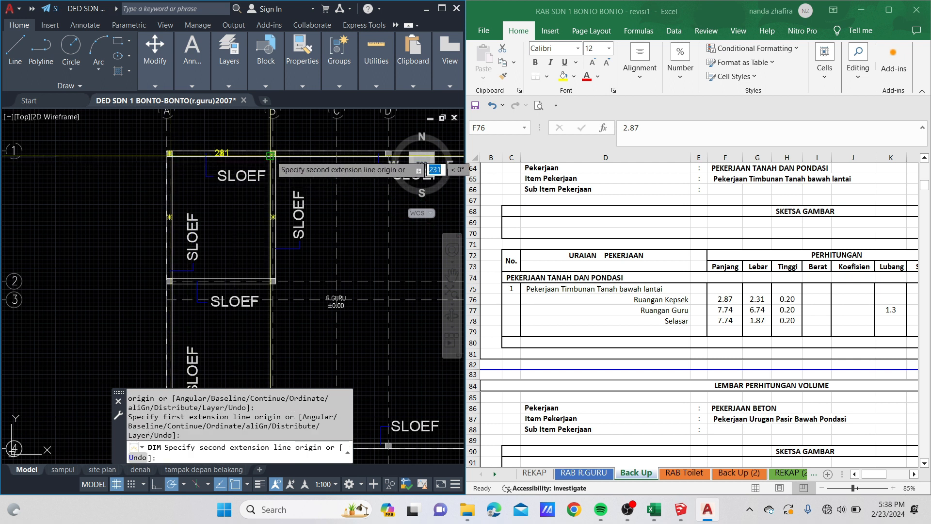
pyautogui.scroll(4, 271, 155)
pyautogui.click(288, 144)
pyautogui.click(266, 125)
pyautogui.scroll(-2, 249, 163)
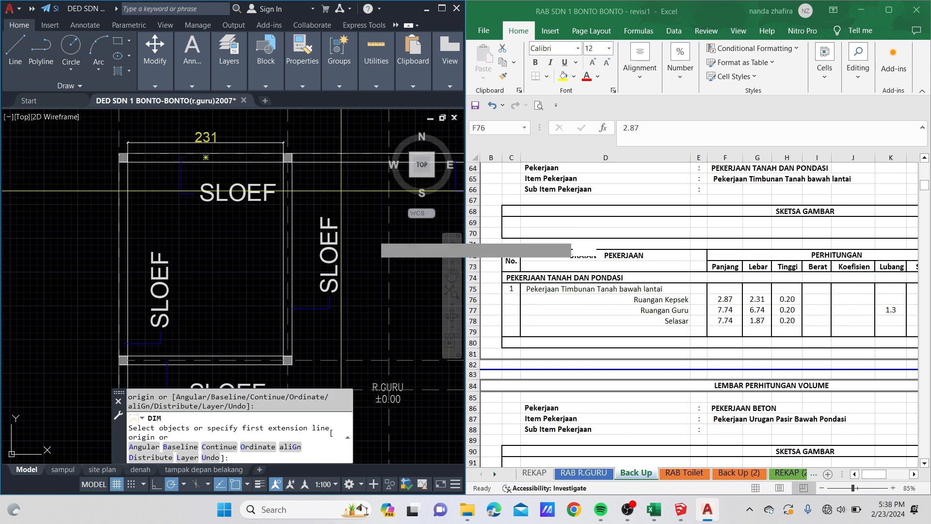
# - Dimension the Ruangan Kepsek's inner length between the sloefs on grid lines 1 and 2, then end the dimension command
pyautogui.click(127, 158)
pyautogui.moveTo(140, 275); pyautogui.dragTo(160, 194, button='middle')
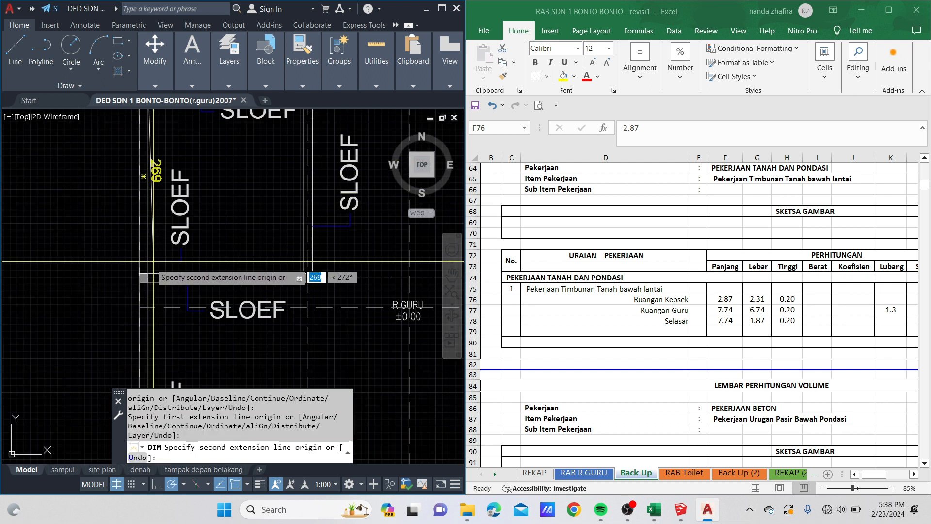
pyautogui.click(141, 277)
pyautogui.click(91, 273)
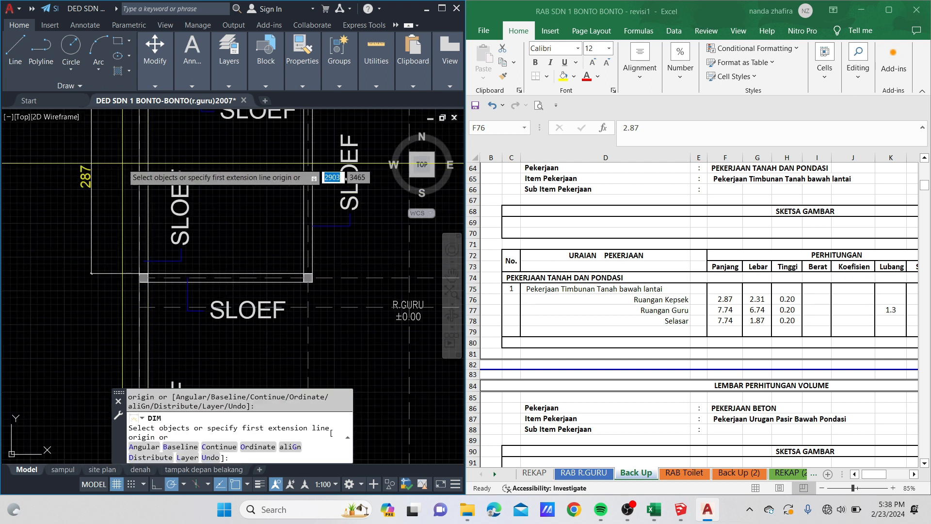
pyautogui.moveTo(315, 174); pyautogui.dragTo(309, 260, button='middle')
pyautogui.press('Return')
pyautogui.press('Escape')
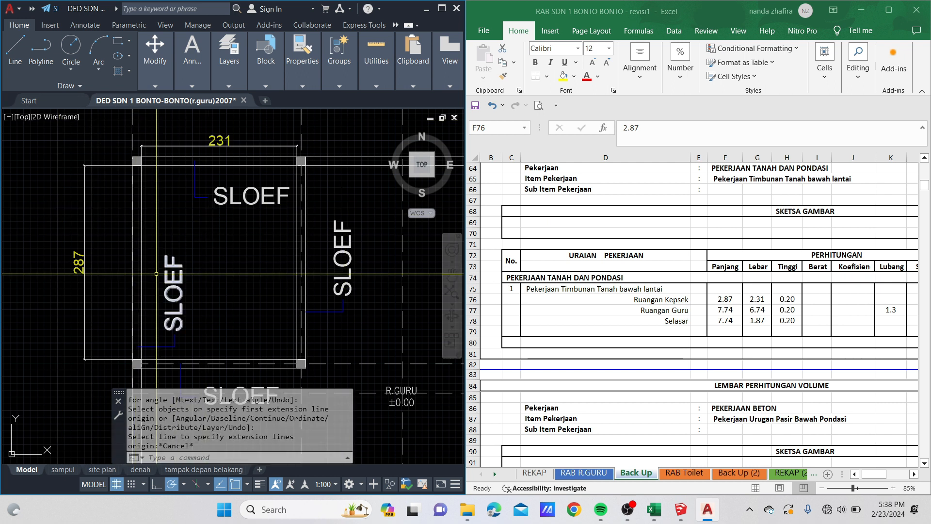
# - Check the Ruangan Kepsek Tinggi in H76 against the Timbunan Tanah Kembali 20 cm layer in the foundation section details
pyautogui.click(727, 304)
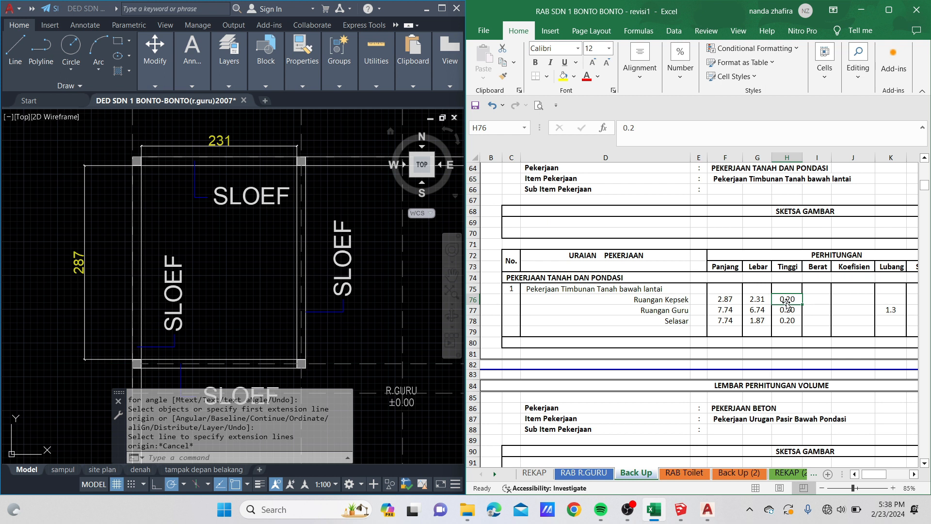
pyautogui.scroll(-5, 264, 247)
pyautogui.moveTo(260, 179); pyautogui.dragTo(283, 161, button='middle')
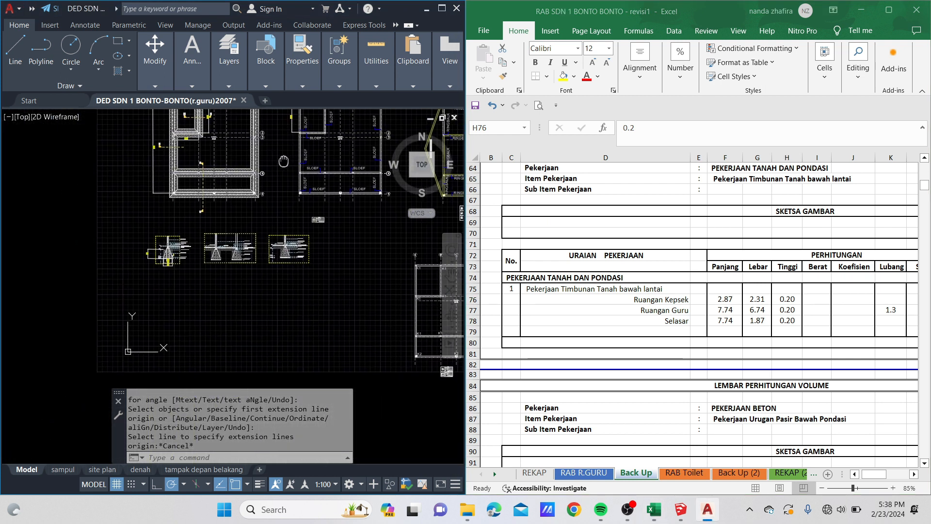
pyautogui.scroll(10, 168, 250)
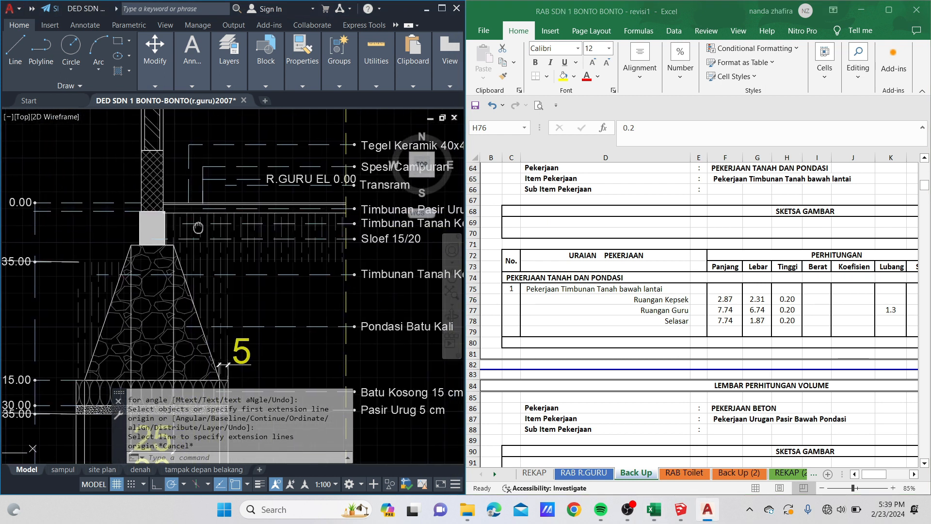
pyautogui.scroll(-5, 189, 209)
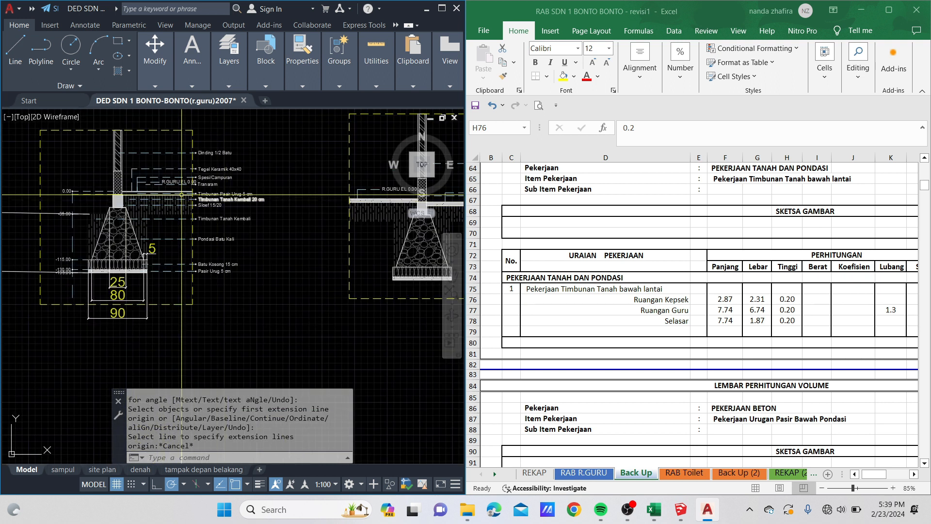
pyautogui.scroll(4, 181, 194)
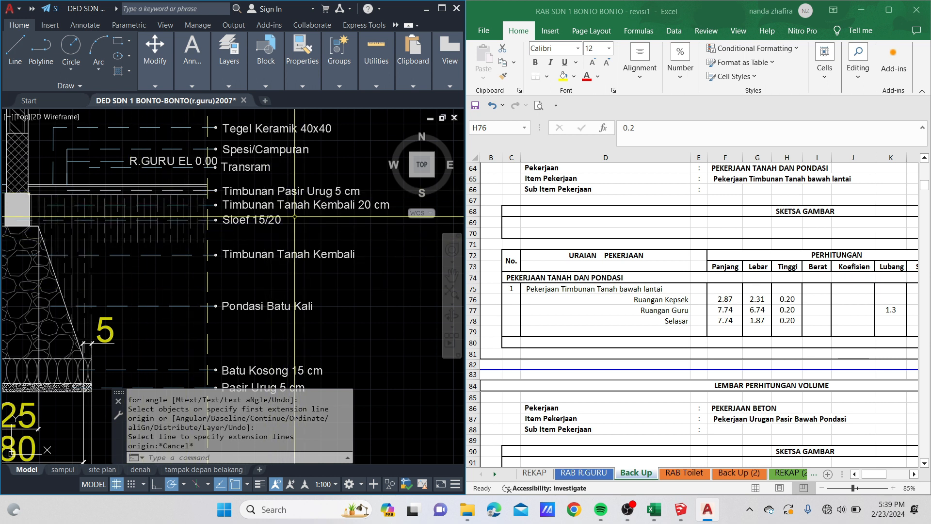
pyautogui.moveTo(307, 209); pyautogui.dragTo(317, 218, button='middle')
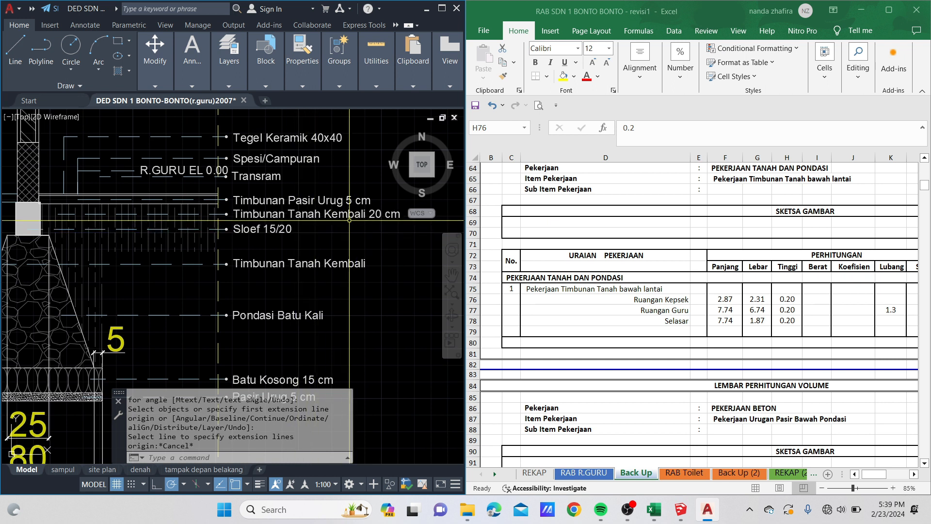
pyautogui.moveTo(328, 306)
pyautogui.mouseDown(button='middle')
pyautogui.moveTo(339, 319)
pyautogui.moveTo(269, 300)
pyautogui.mouseUp(button='middle')
pyautogui.scroll(-3, 262, 231)
pyautogui.scroll(3, 298, 255)
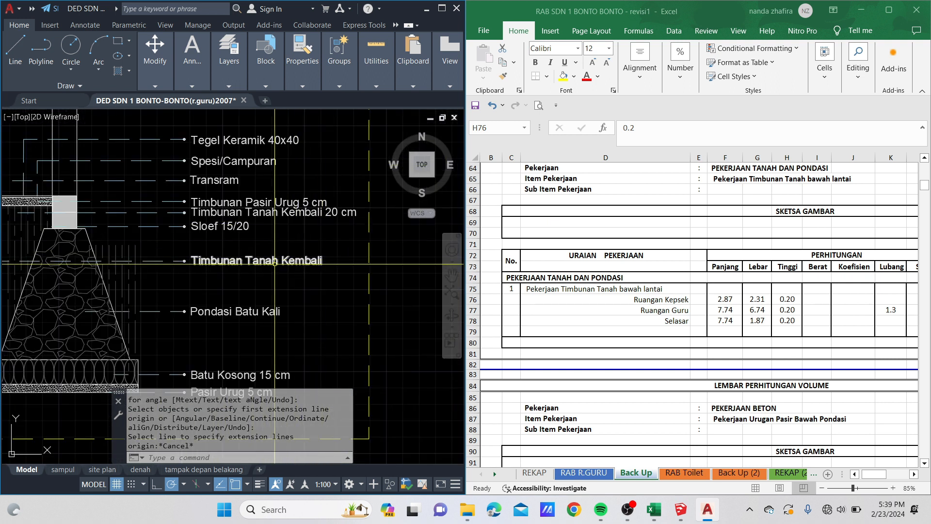
pyautogui.moveTo(231, 249)
pyautogui.mouseDown(button='middle')
pyautogui.moveTo(312, 255)
pyautogui.moveTo(285, 277)
pyautogui.moveTo(282, 257)
pyautogui.mouseUp(button='middle')
pyautogui.moveTo(282, 257); pyautogui.dragTo(445, 290)
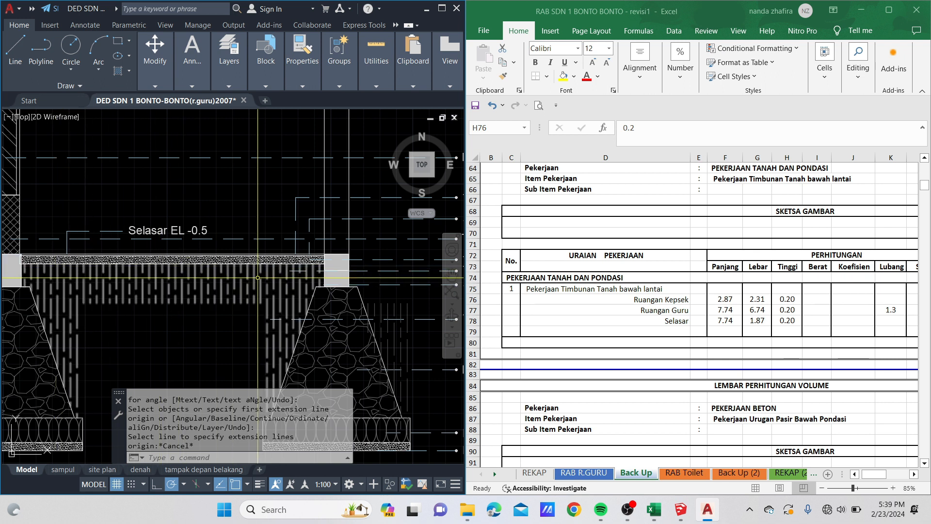
# - Review the Ruangan Kepsek Volume formula in N76 and its Panjang, Lebar and Tinggi references
pyautogui.click(785, 302)
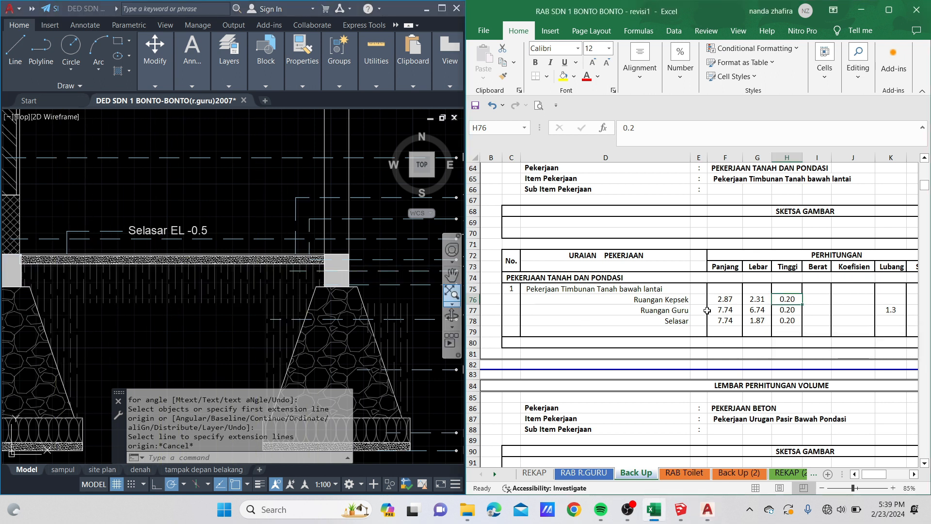
pyautogui.moveTo(840, 300); pyautogui.dragTo(781, 295)
pyautogui.click(792, 298)
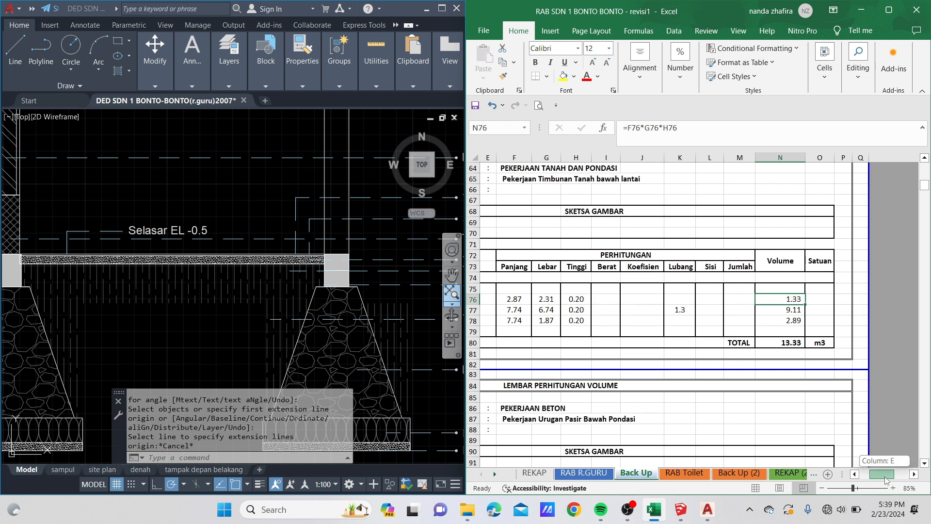
pyautogui.hscroll(-3, 885, 481)
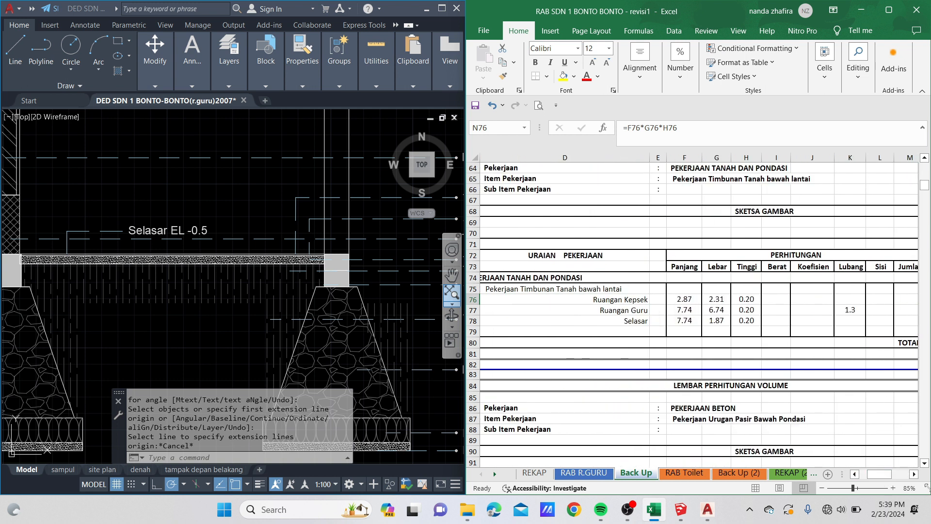
pyautogui.click(914, 475)
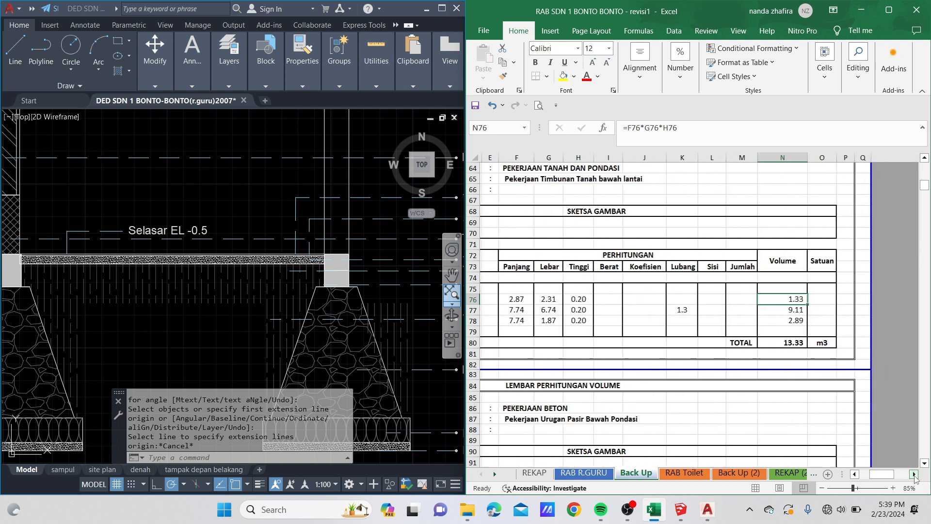
pyautogui.click(651, 127)
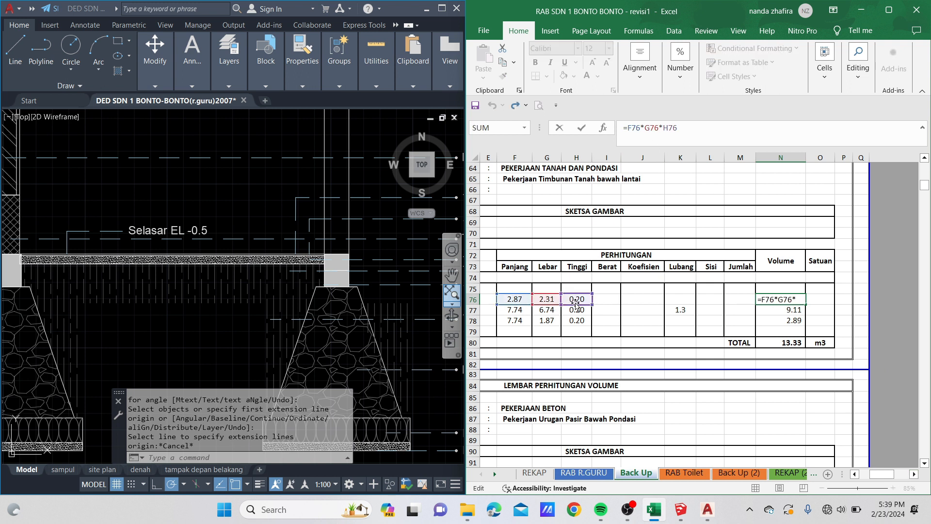
pyautogui.press('Return')
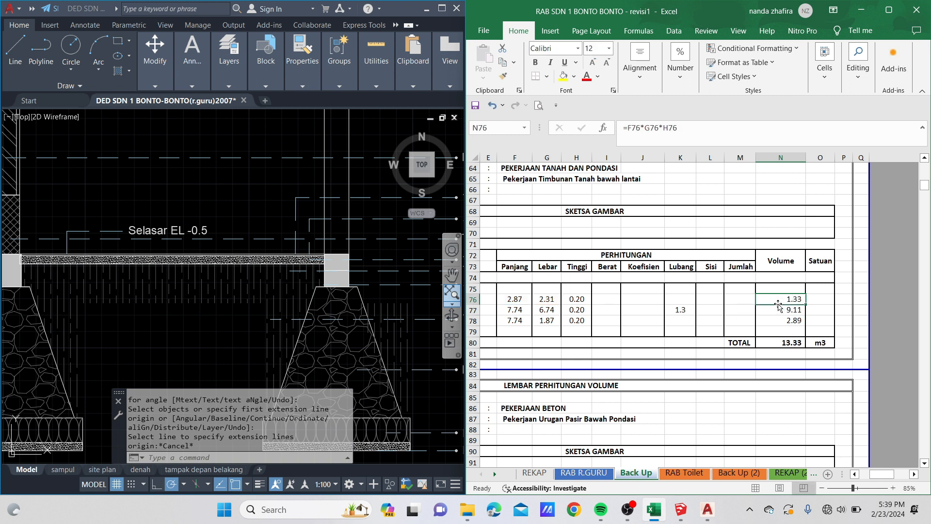
# - Review the Ruangan Kepsek row from its Volume in N76 back to its description in D76
pyautogui.hotkey('shift', 'Left')
pyautogui.hotkey('shift', 'Left')
pyautogui.hotkey('shift', 'Left')
pyautogui.hotkey('shift', 'Left')
pyautogui.hotkey('shift', 'Left')
pyautogui.hotkey('shift', 'Left')
pyautogui.hotkey('shift', 'Left')
pyautogui.hotkey('shift', 'Left')
pyautogui.hotkey('shift', 'Left')
pyautogui.hotkey('shift', 'Left')
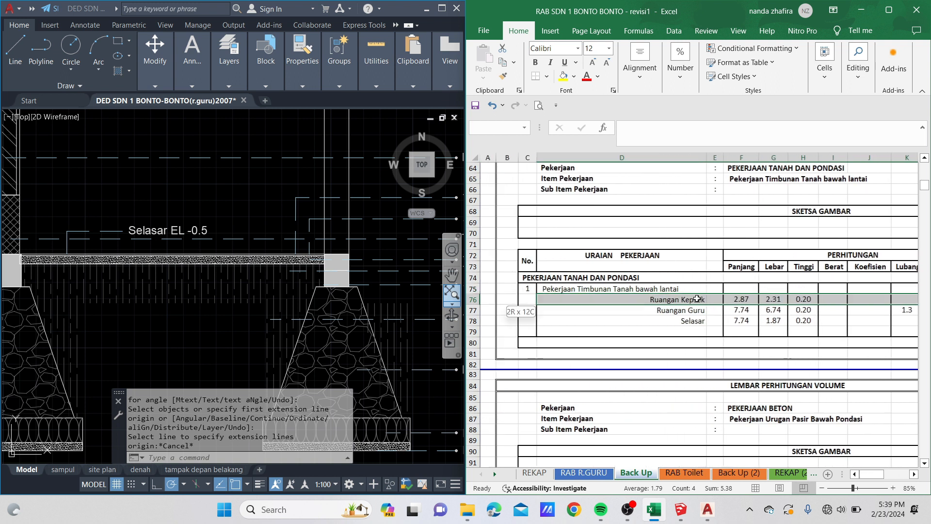
pyautogui.click(677, 302)
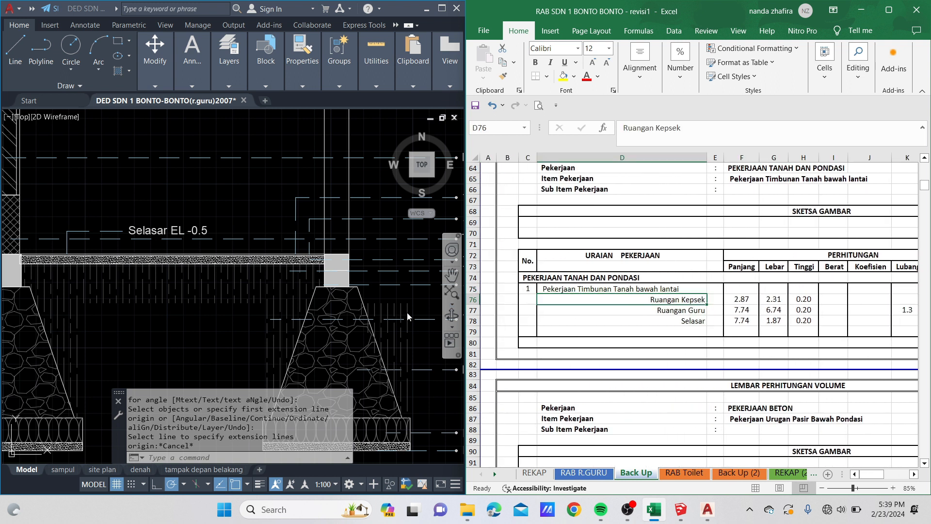
pyautogui.scroll(-10, 408, 316)
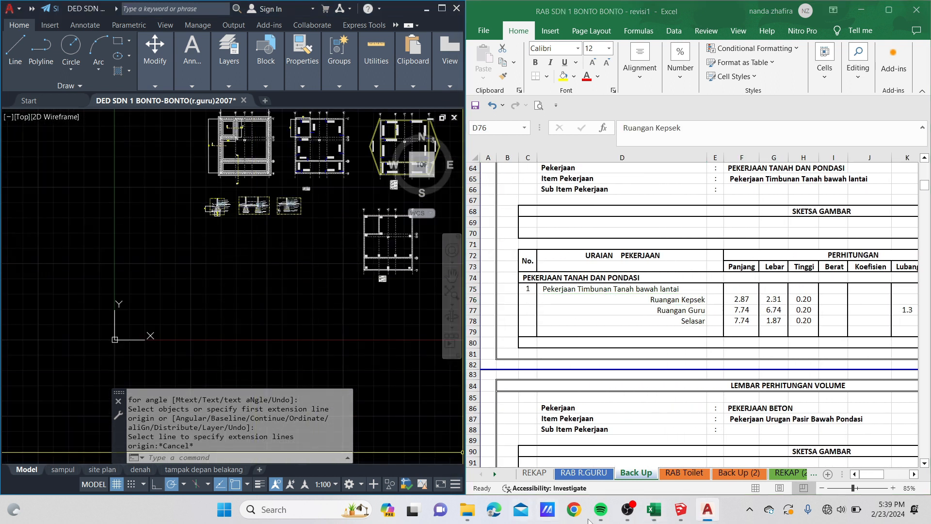
# - Compare the Ruangan Kepsek floor area in the SketchUp model with the room's dimensions in row 76 of the Excel sheet
pyautogui.click(681, 510)
pyautogui.moveTo(515, 210); pyautogui.dragTo(505, 293, button='middle')
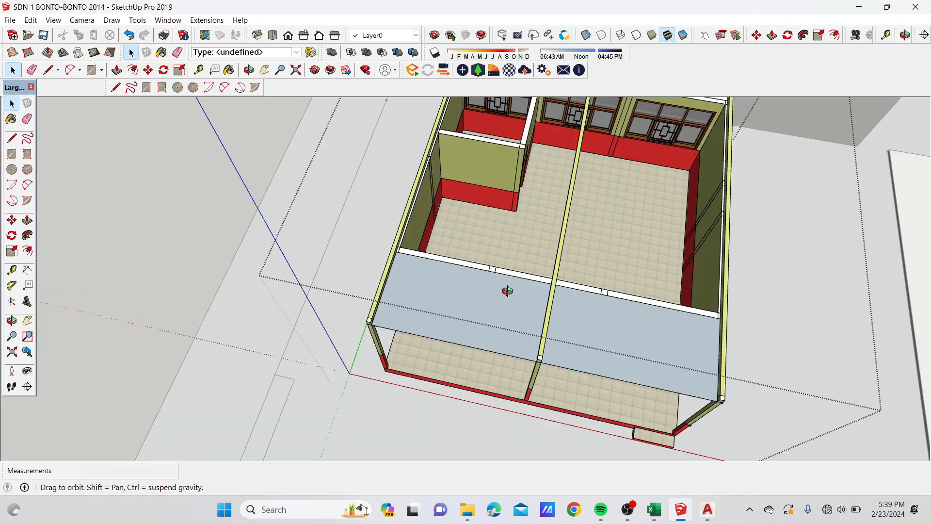
pyautogui.scroll(5, 476, 141)
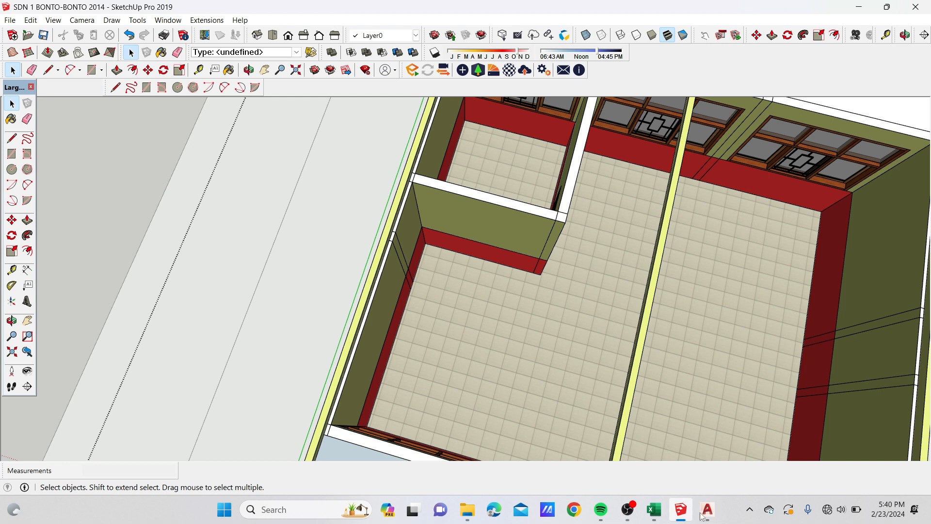
pyautogui.click(655, 509)
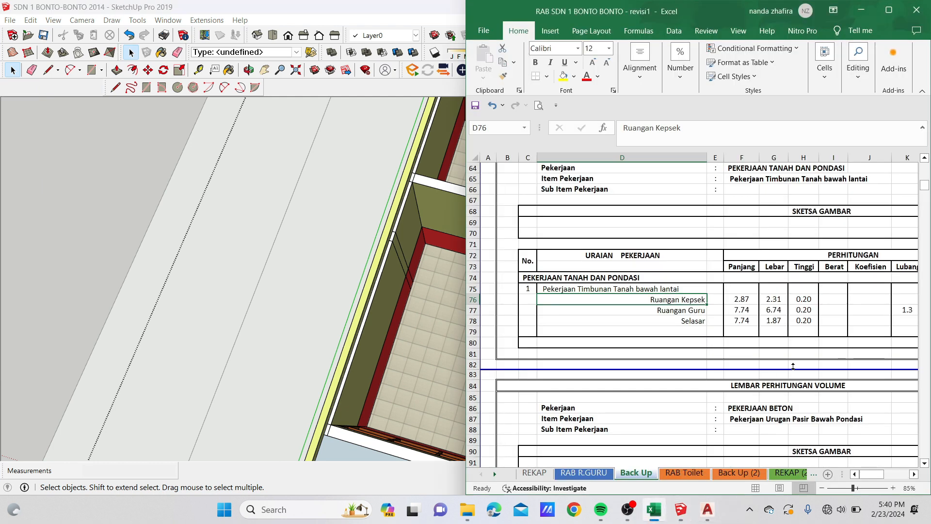
pyautogui.moveTo(858, 298); pyautogui.dragTo(738, 307)
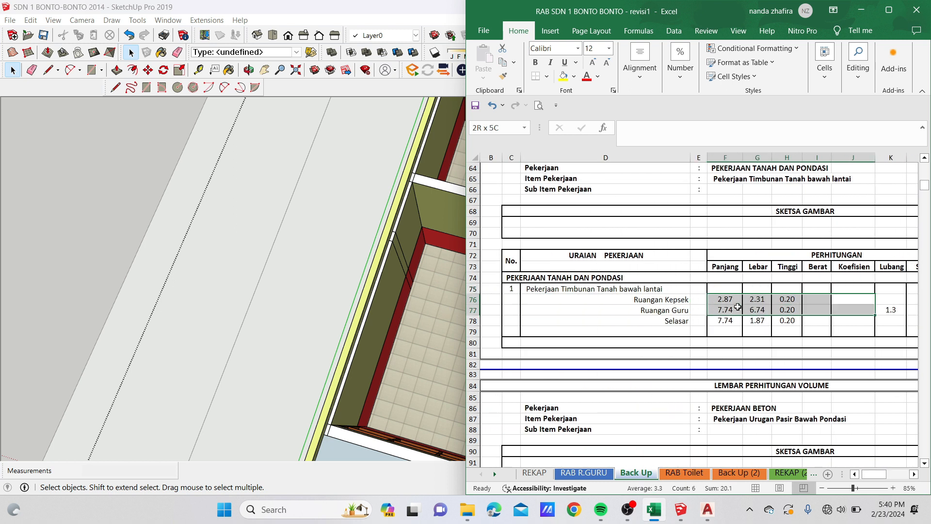
# - Examine the Ruangan Guru floor in the SketchUp model for row 77, then return to its Panjang in F77 in Excel
pyautogui.click(662, 311)
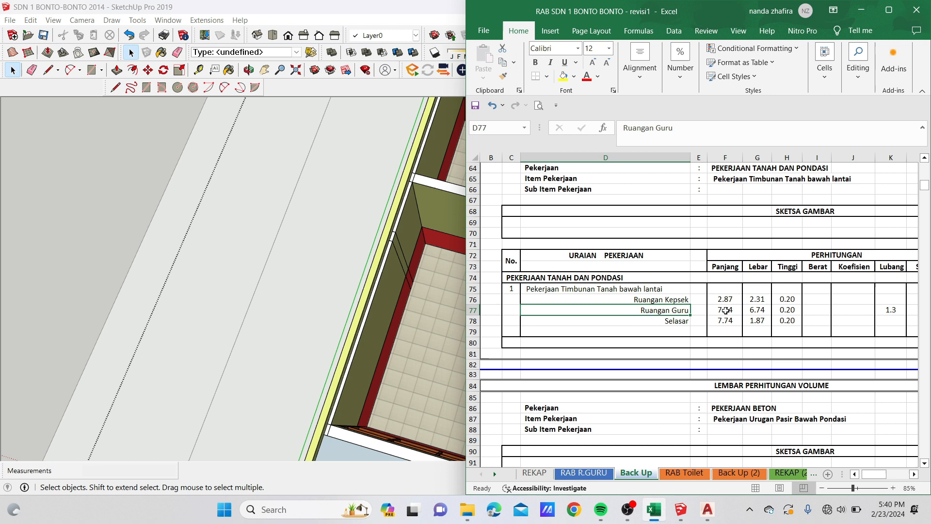
pyautogui.click(216, 254)
pyautogui.scroll(-2, 216, 254)
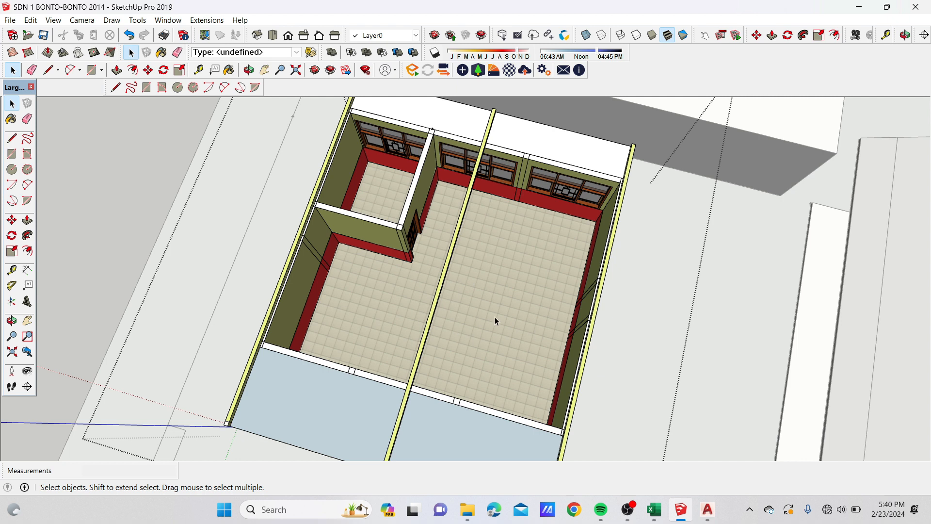
pyautogui.click(665, 519)
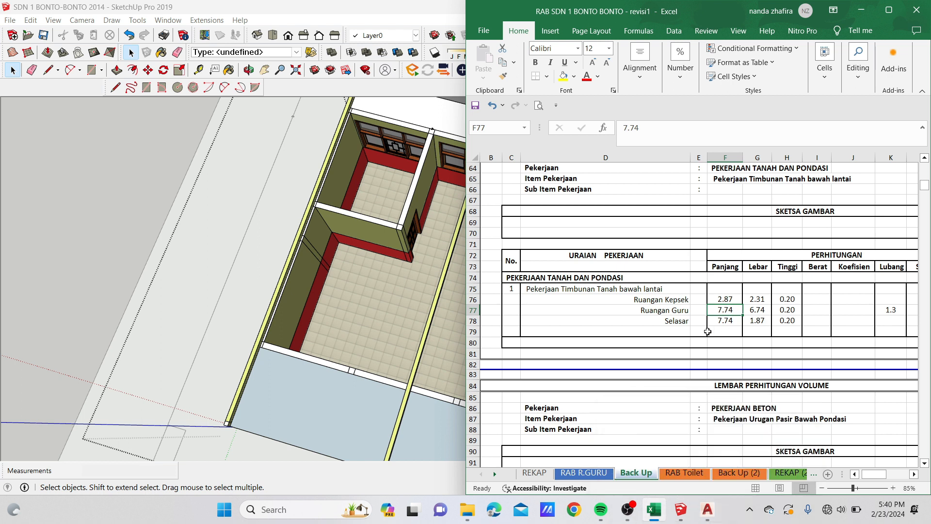
# - Switch to AutoCAD and dimension the Ruangan Guru horizontally along grid line 4 of the sloef plan, between the outer sloefs on grid lines A and E
pyautogui.click(706, 511)
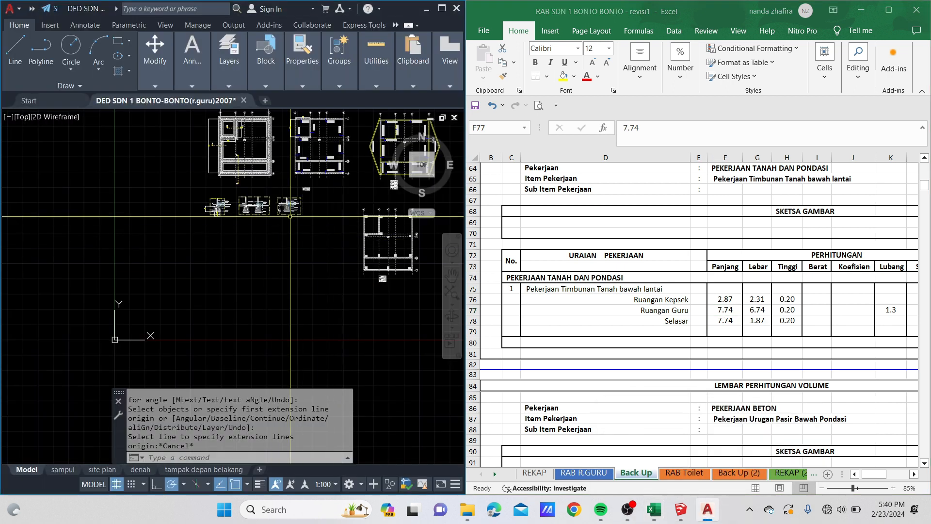
pyautogui.scroll(6, 335, 213)
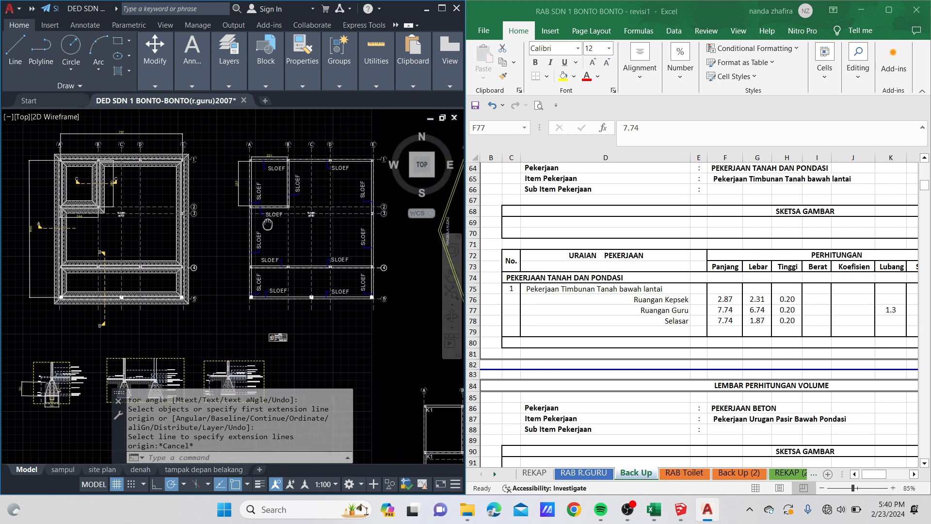
pyautogui.moveTo(335, 213); pyautogui.dragTo(253, 201, button='middle')
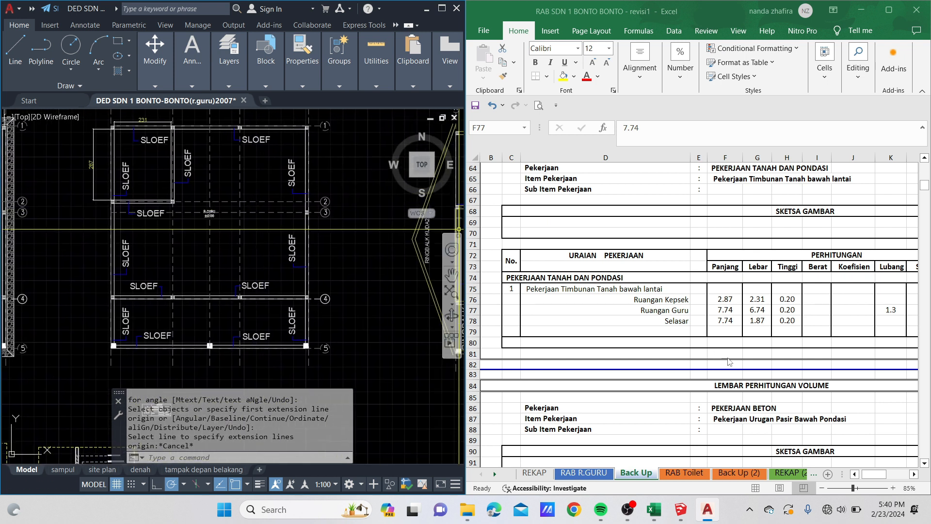
pyautogui.write('d')
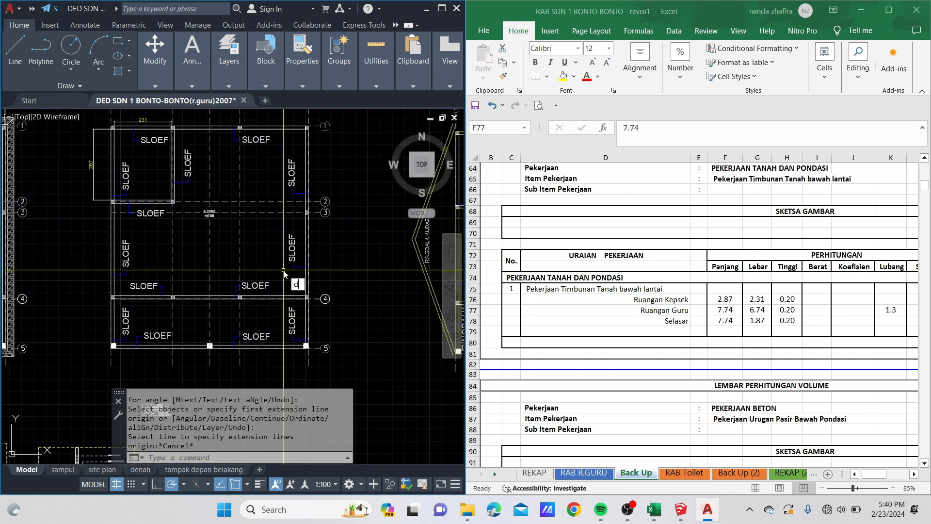
pyautogui.write('im')
pyautogui.press('Return')
pyautogui.scroll(8, 124, 263)
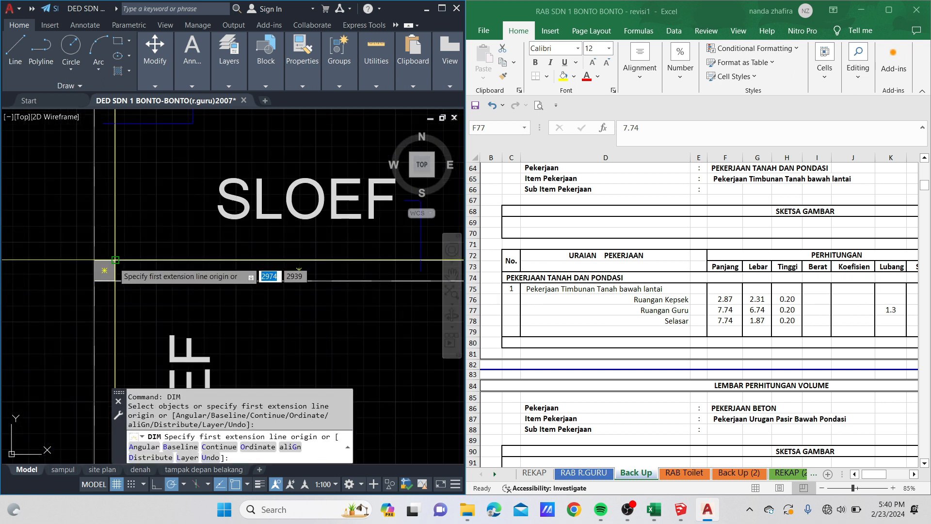
pyautogui.click(95, 261)
pyautogui.scroll(-6, 100, 278)
pyautogui.scroll(4, 291, 272)
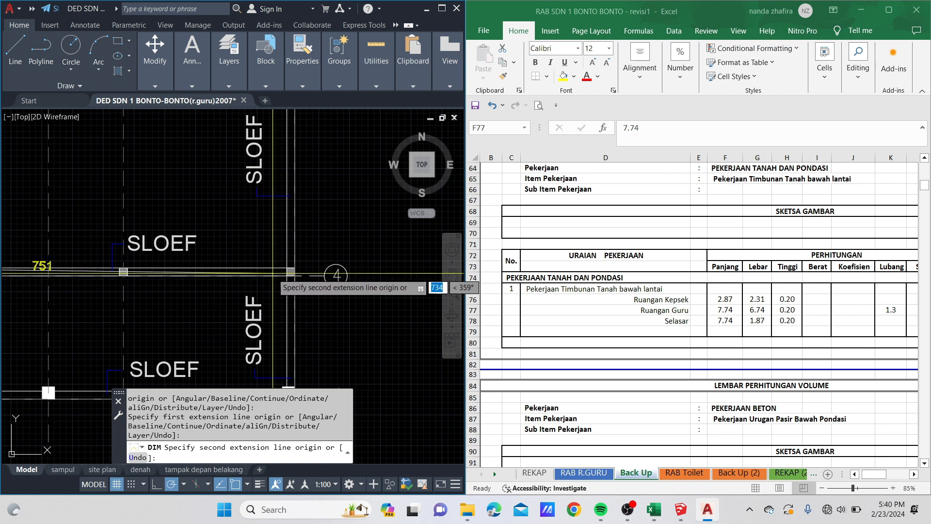
pyautogui.click(287, 267)
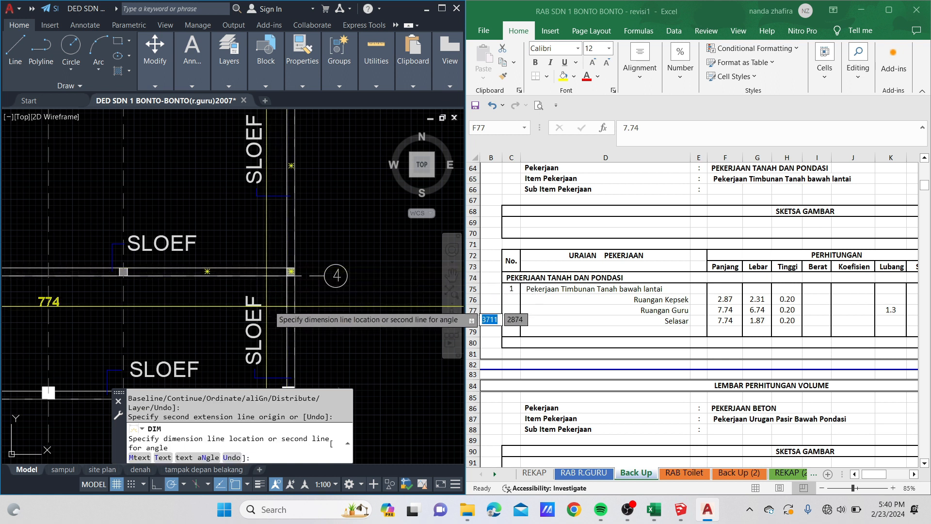
pyautogui.click(271, 302)
# - Dimension the Ruangan Guru's inner length between the sloefs on grid lines 4 and 1, placing the dimension outside grid line E
pyautogui.moveTo(271, 303); pyautogui.dragTo(342, 268, button='middle')
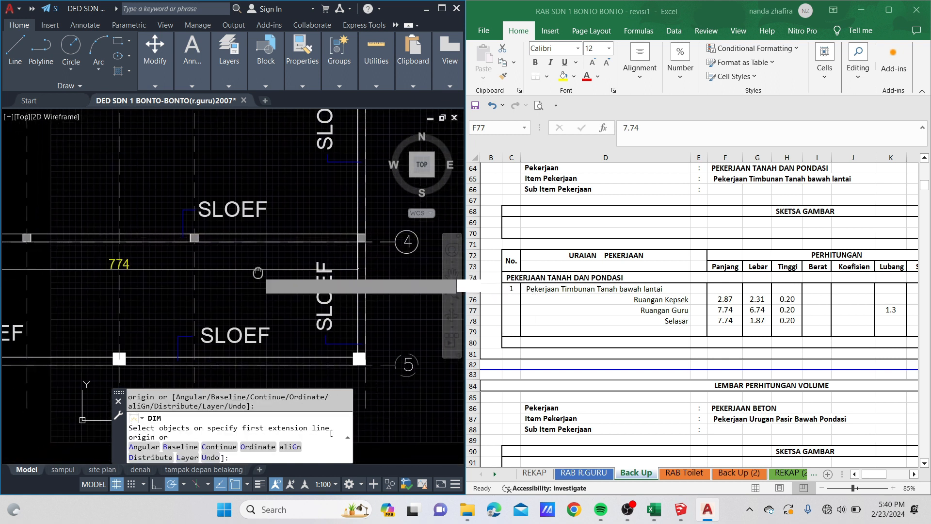
pyautogui.click(359, 235)
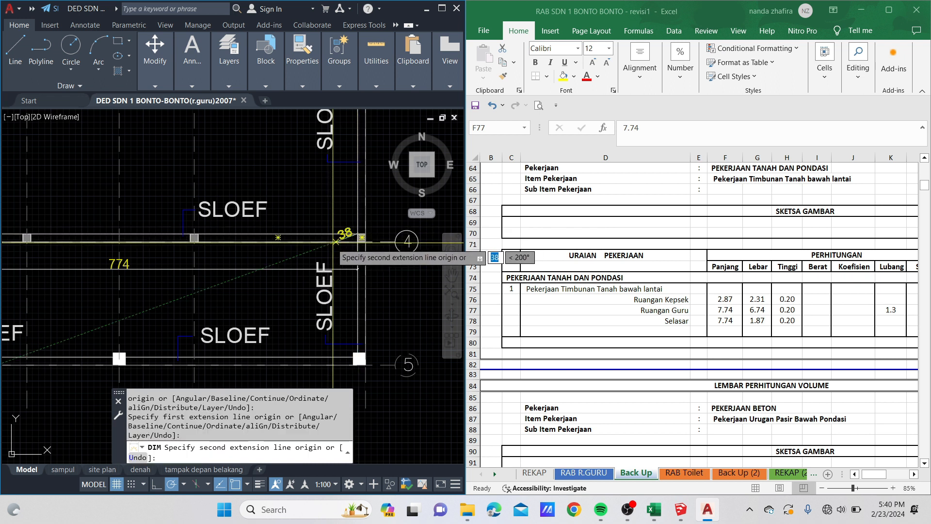
pyautogui.scroll(-4, 362, 253)
pyautogui.scroll(4, 323, 202)
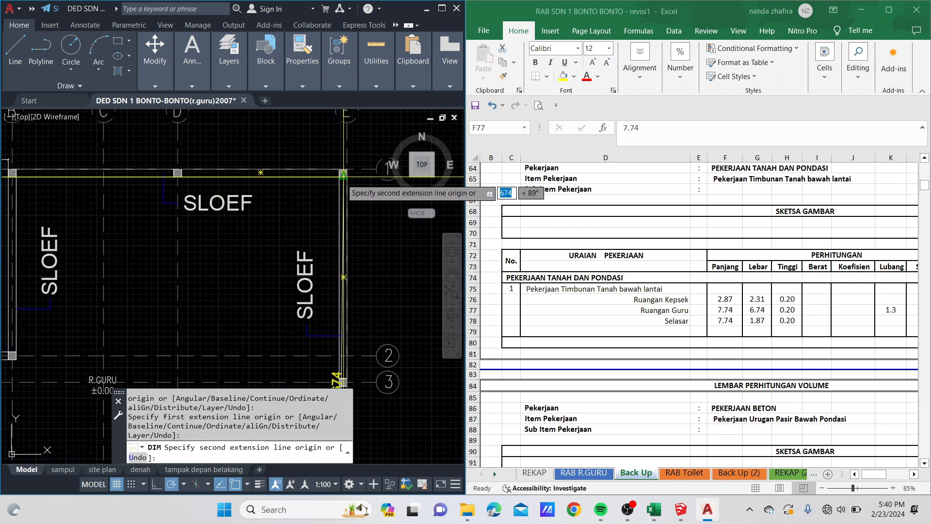
pyautogui.click(342, 173)
pyautogui.scroll(-3, 342, 194)
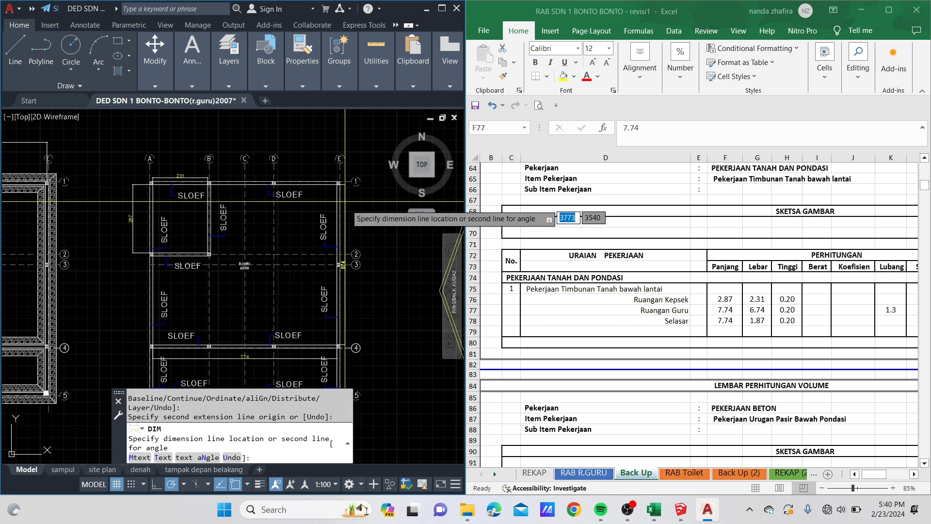
pyautogui.click(369, 235)
# - End the dimension command and compare the Ruangan Guru's two new dimensions with its Panjang and Lebar in row 77
pyautogui.scroll(3, 367, 266)
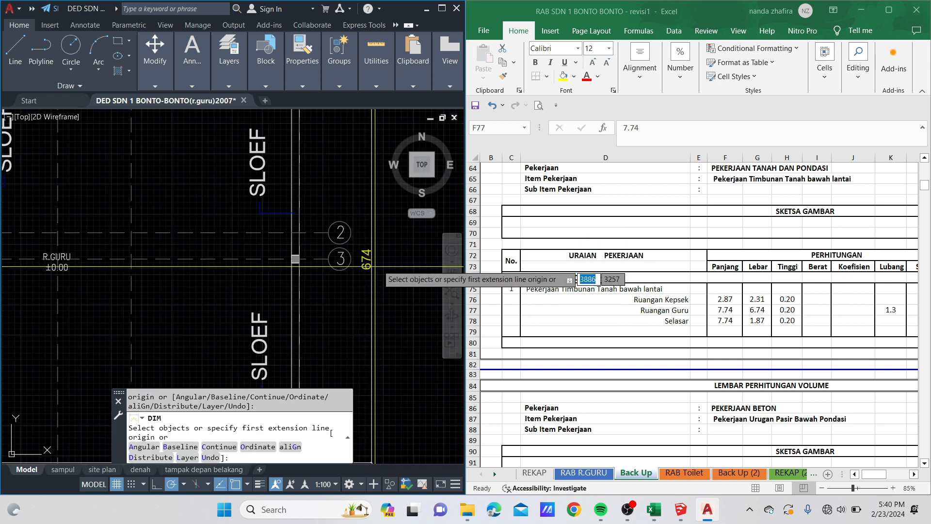
pyautogui.scroll(-5, 280, 281)
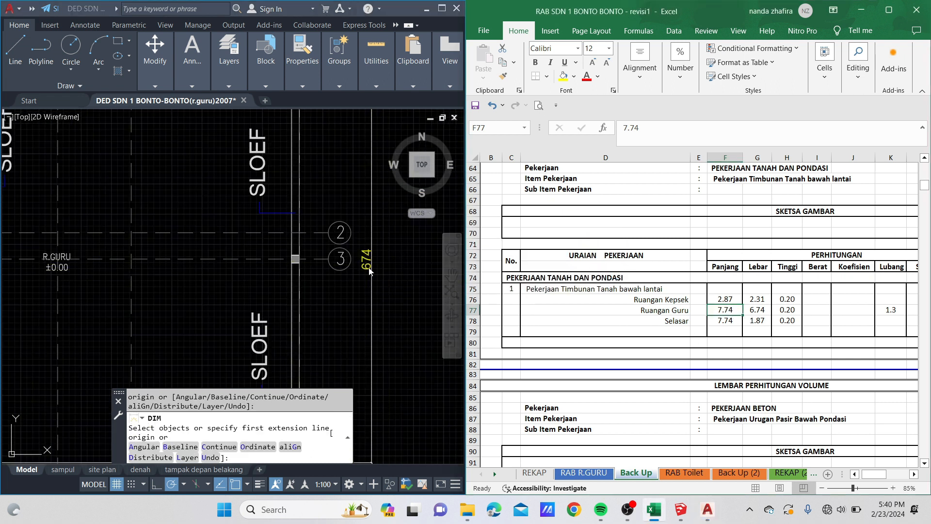
pyautogui.scroll(2, 280, 280)
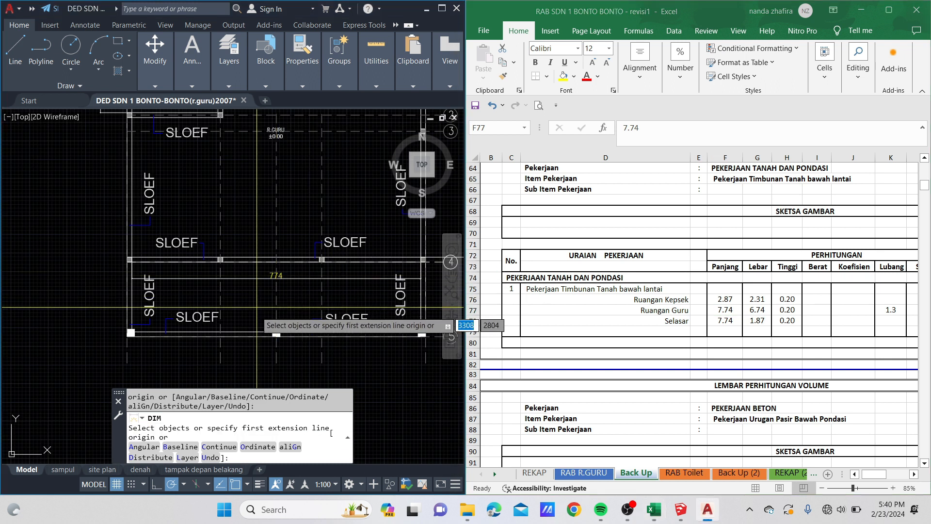
pyautogui.moveTo(351, 288); pyautogui.dragTo(287, 318, button='middle')
pyautogui.click(725, 311)
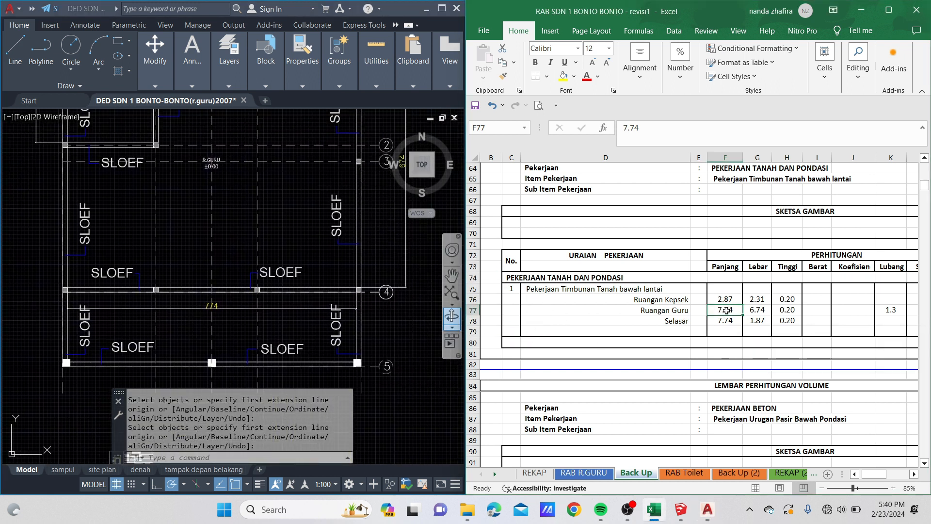
pyautogui.click(324, 232)
pyautogui.moveTo(337, 217); pyautogui.dragTo(277, 269, button='middle')
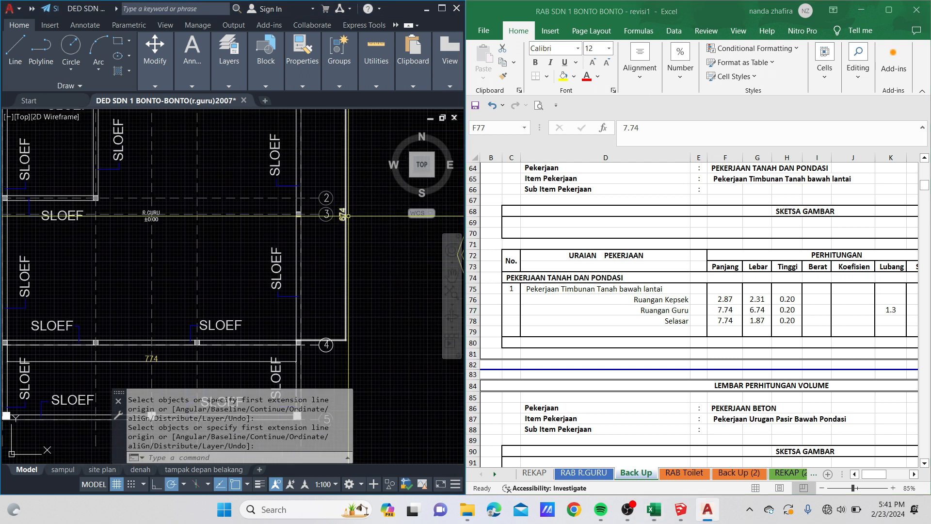
# - Review the Ruangan Guru's Tinggi in H77 and Lubang in K77, then examine the Kepsek room area in the AutoCAD sloef plan
pyautogui.click(795, 311)
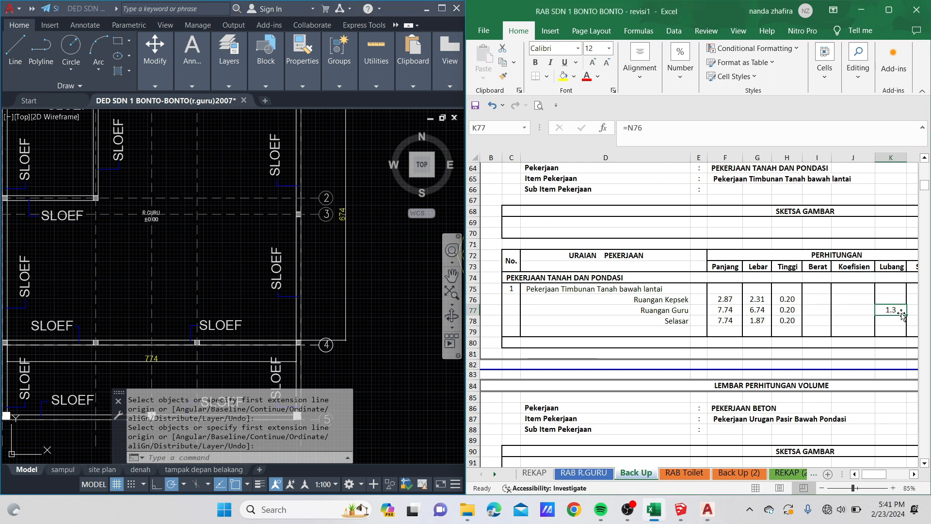
pyautogui.moveTo(905, 332); pyautogui.dragTo(662, 328)
pyautogui.click(683, 310)
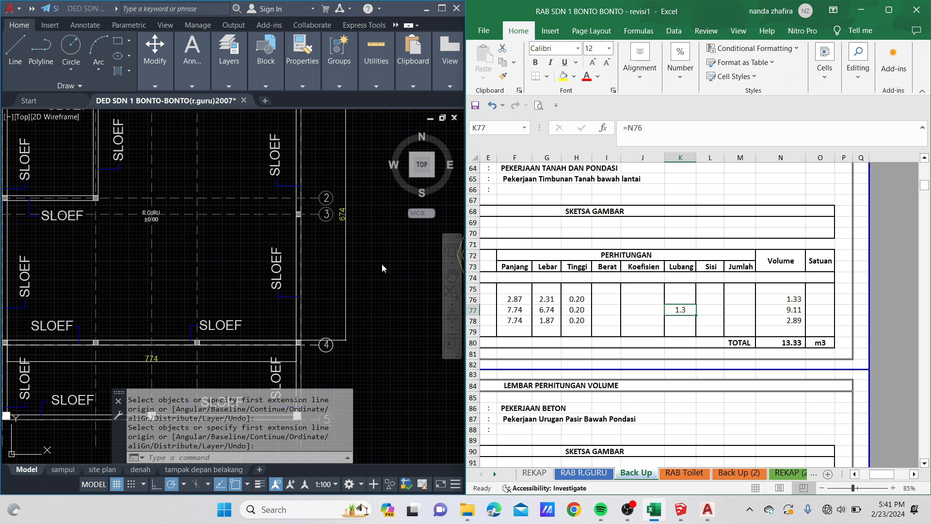
pyautogui.scroll(-4, 382, 264)
pyautogui.scroll(2, 393, 222)
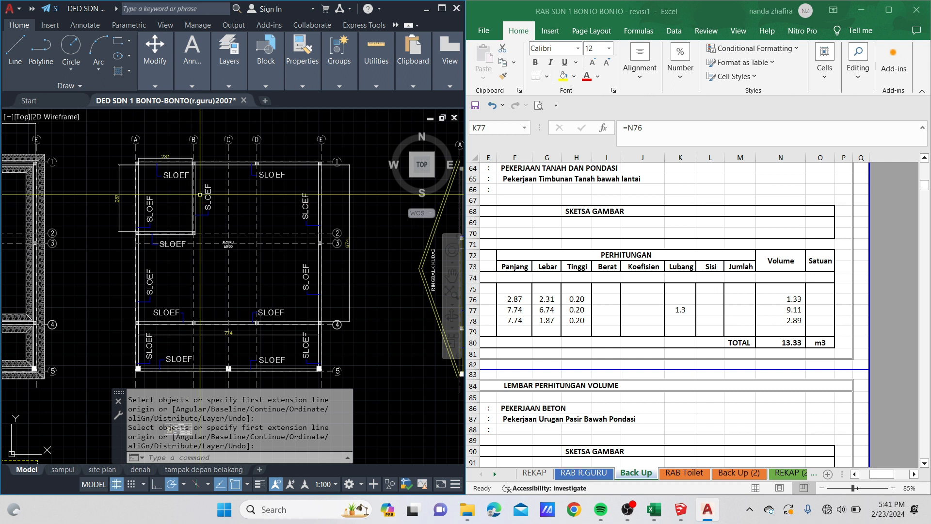
# - Review the Ruangan Guru Lubang formula in K77 and its reference to the Ruangan Kepsek Volume in N76
pyautogui.click(684, 312)
pyautogui.click(791, 297)
pyautogui.doubleClick(688, 310)
pyautogui.press('Escape')
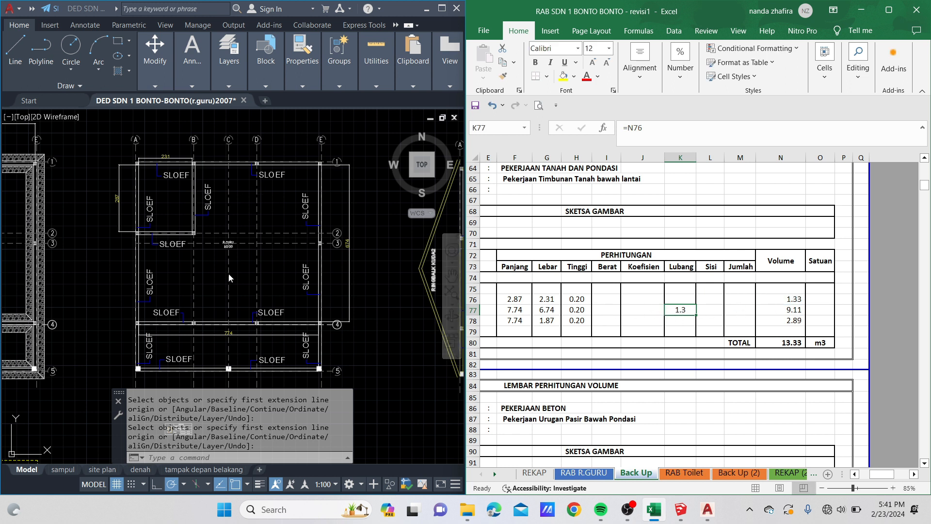
pyautogui.doubleClick(683, 311)
pyautogui.click(702, 338)
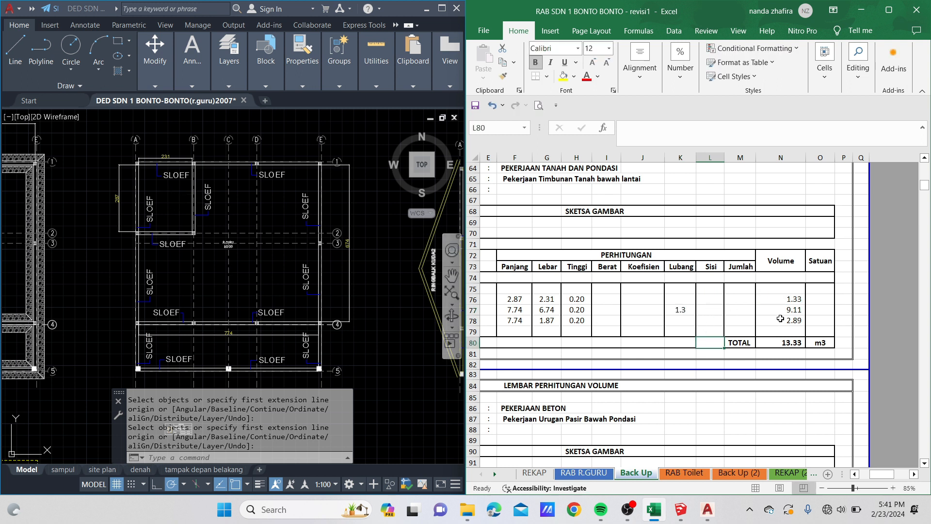
# - Review the Ruangan Guru Volume formula in N77 and its Panjang, Lebar, Tinggi and Lubang references
pyautogui.doubleClick(800, 311)
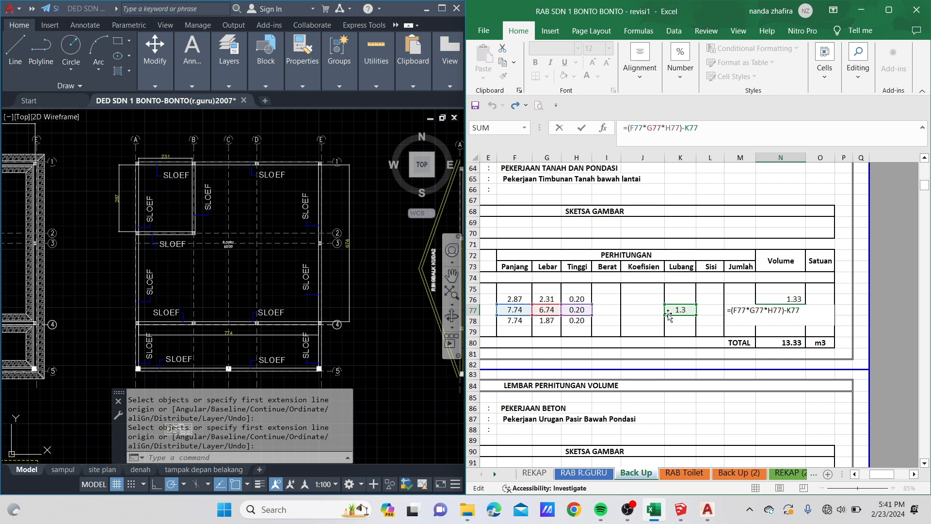
pyautogui.click(794, 309)
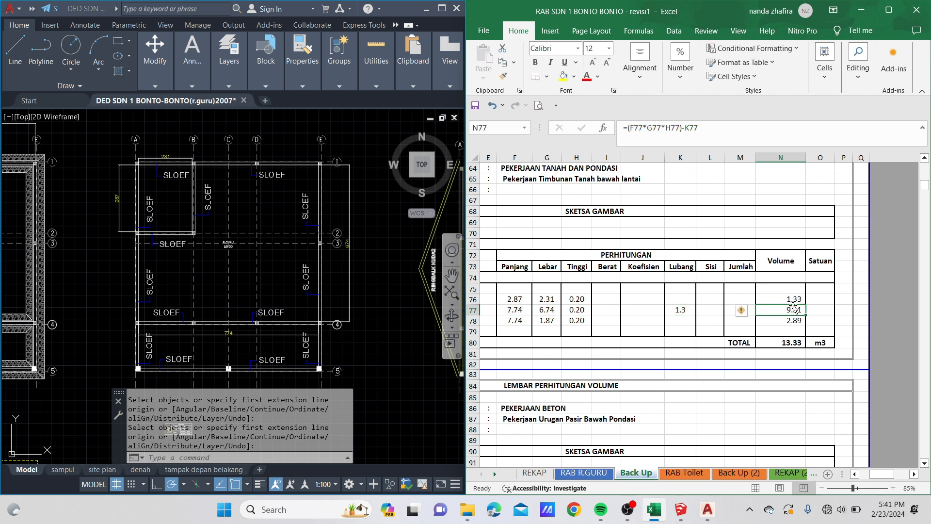
pyautogui.click(794, 329)
pyautogui.click(788, 311)
# - Select the Selasar description in D78, examine the front veranda floor in the SketchUp model, and return to the Excel sheet
pyautogui.hscroll(-4, 692, 323)
pyautogui.click(695, 323)
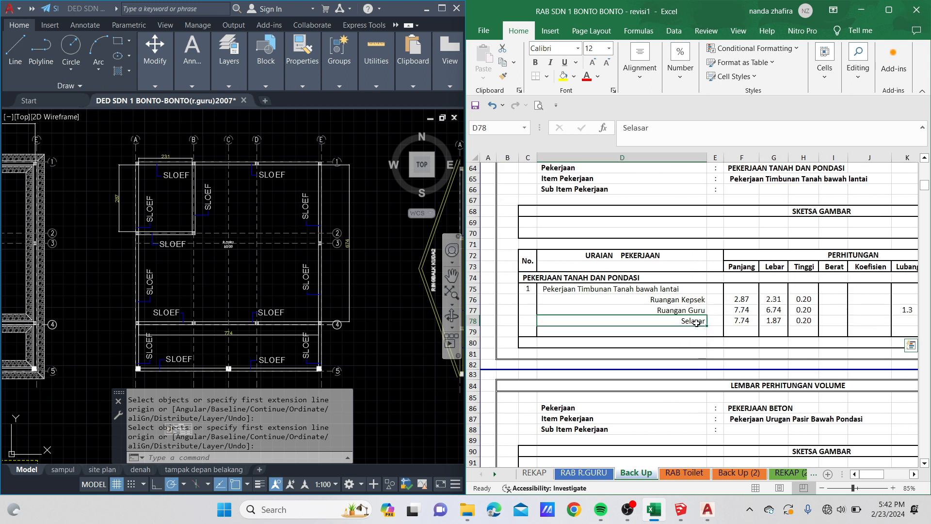
pyautogui.click(681, 511)
pyautogui.moveTo(507, 427)
pyautogui.mouseDown(button='middle')
pyautogui.moveTo(437, 368)
pyautogui.moveTo(456, 401)
pyautogui.mouseUp(button='middle')
pyautogui.scroll(4, 456, 402)
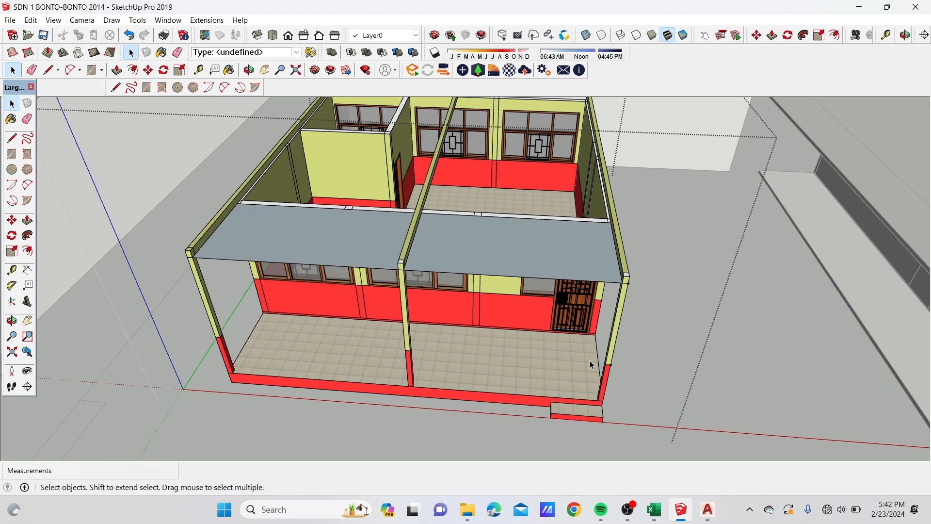
pyautogui.scroll(3, 392, 389)
pyautogui.moveTo(391, 389); pyautogui.dragTo(417, 339, button='middle')
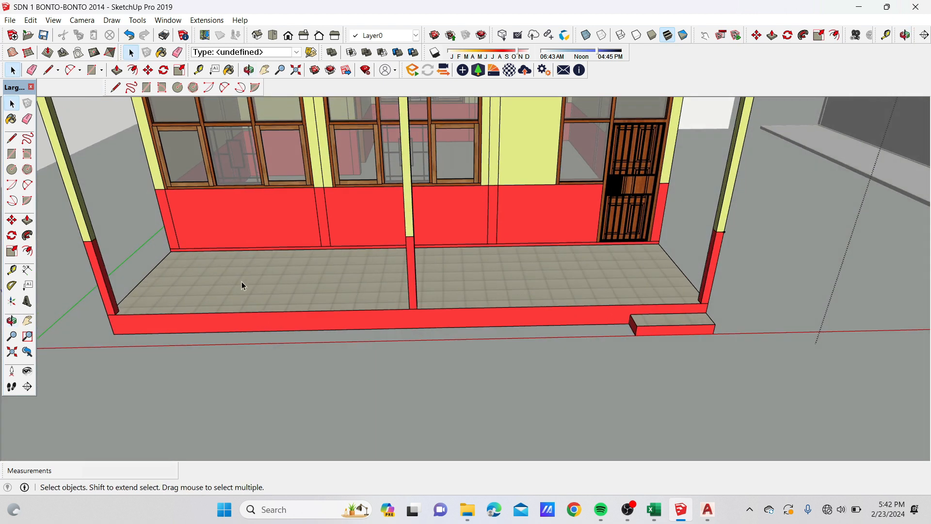
pyautogui.click(658, 516)
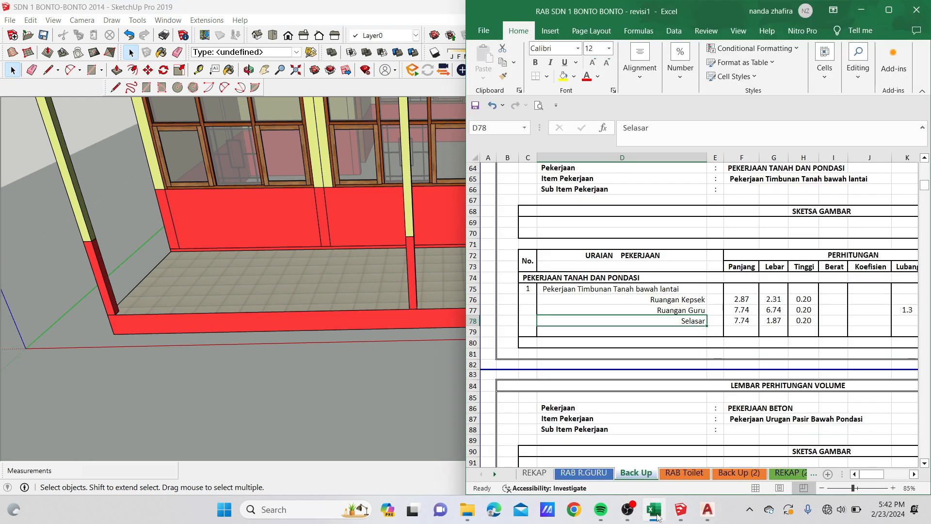
# - Switch to AutoCAD and move the 774 dimension line from inside the front veranda to below the sloef plan
pyautogui.click(713, 516)
pyautogui.scroll(-5, 252, 273)
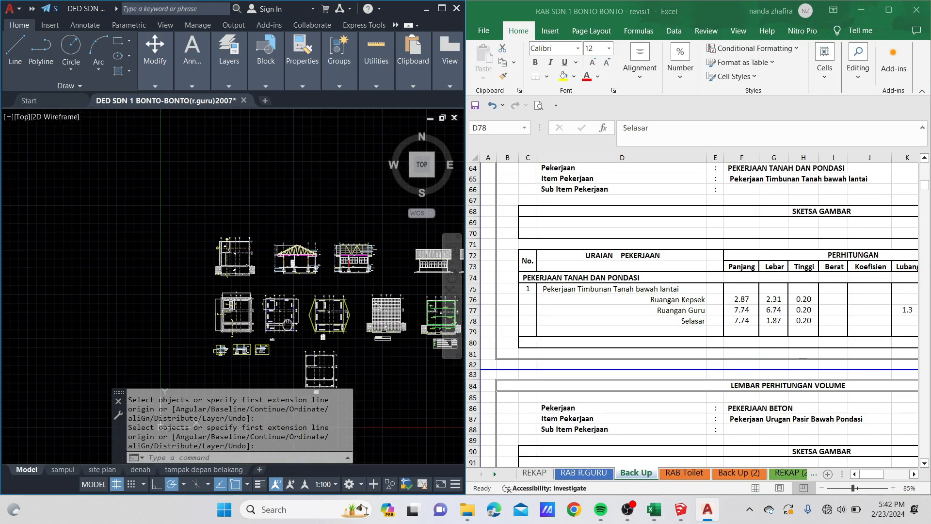
pyautogui.scroll(10, 252, 272)
pyautogui.moveTo(274, 279); pyautogui.dragTo(277, 236, button='middle')
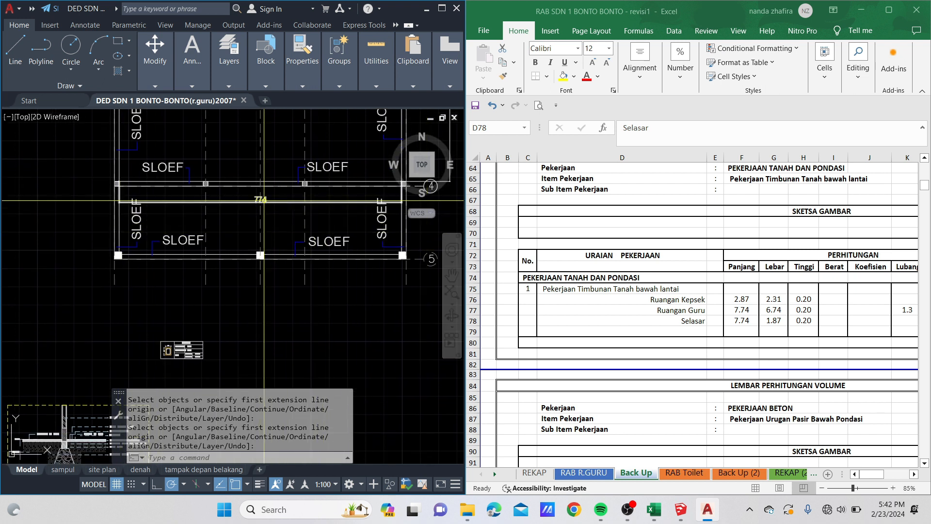
pyautogui.click(261, 200)
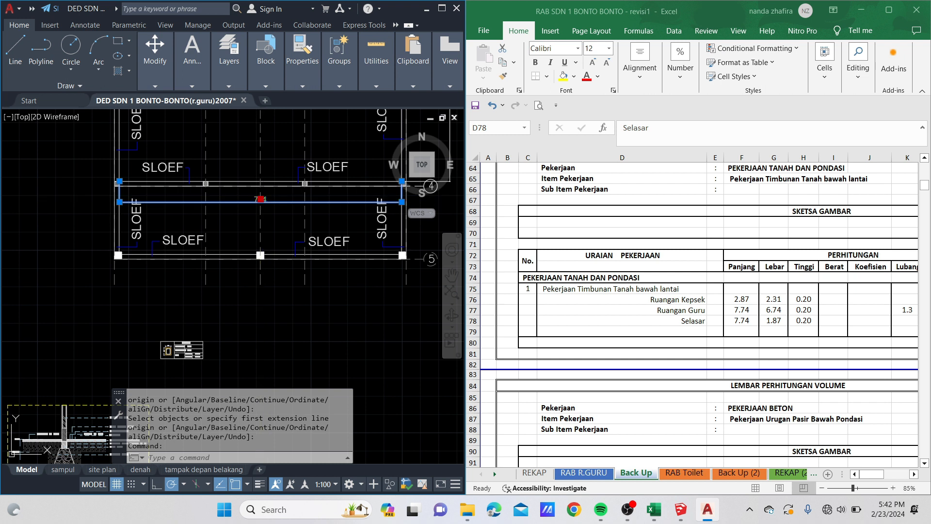
pyautogui.click(260, 199)
pyautogui.click(260, 312)
pyautogui.press('Escape')
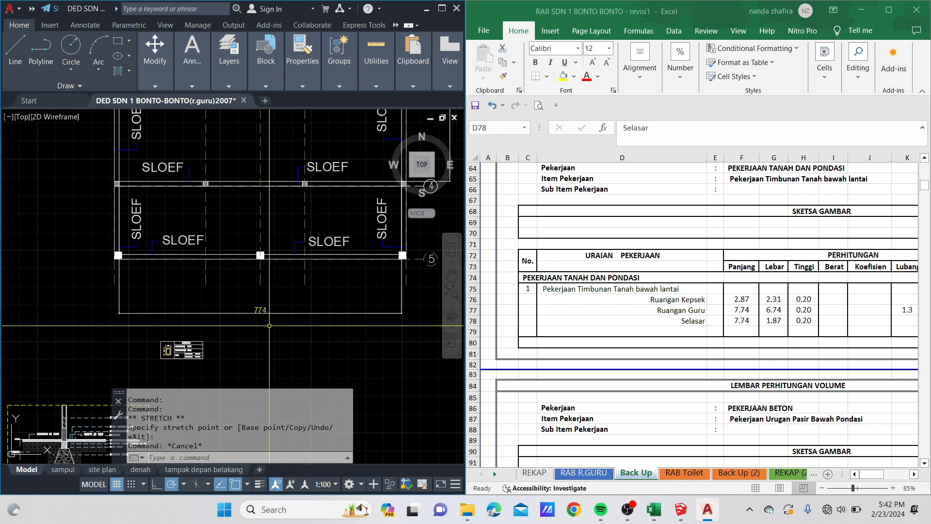
# - Dimension the front veranda's depth between the sloefs on grids 4 and 5, placing the dimension outside the plan beside the grid bubbles
pyautogui.scroll(2, 260, 313)
pyautogui.moveTo(290, 321); pyautogui.dragTo(281, 317, button='middle')
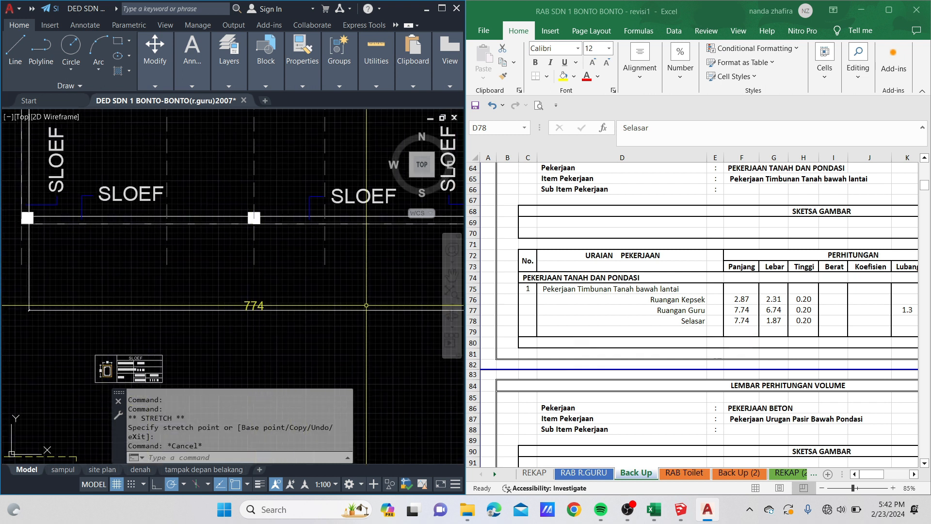
pyautogui.scroll(-4, 232, 281)
pyautogui.moveTo(231, 281); pyautogui.dragTo(194, 288, button='middle')
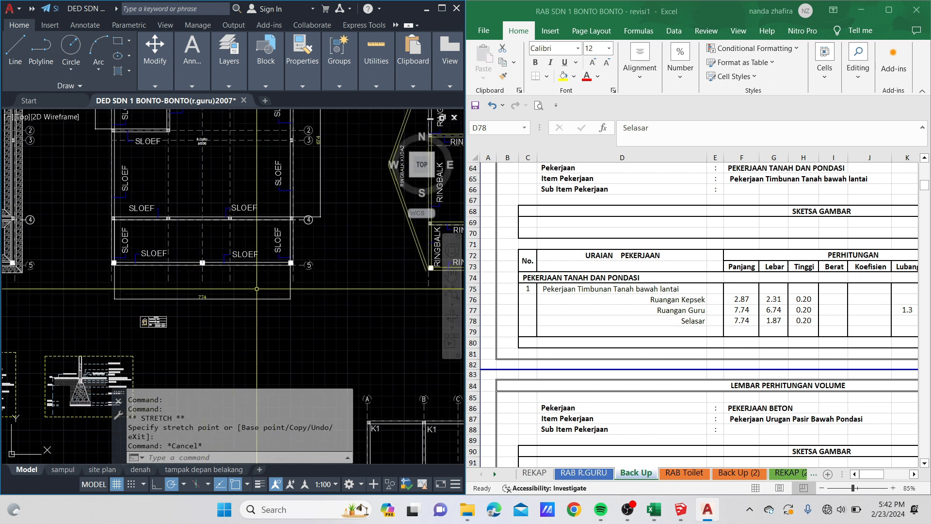
pyautogui.write('dim')
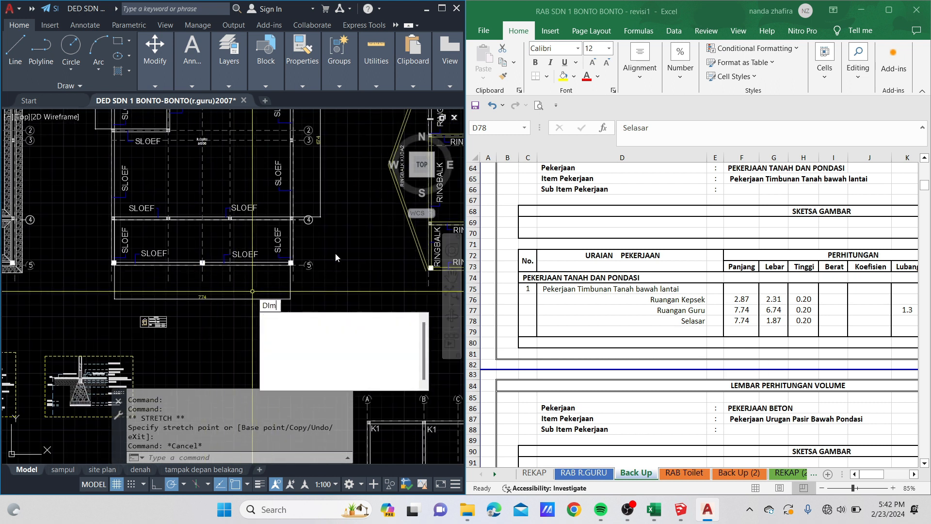
pyautogui.press('Return')
pyautogui.scroll(10, 242, 271)
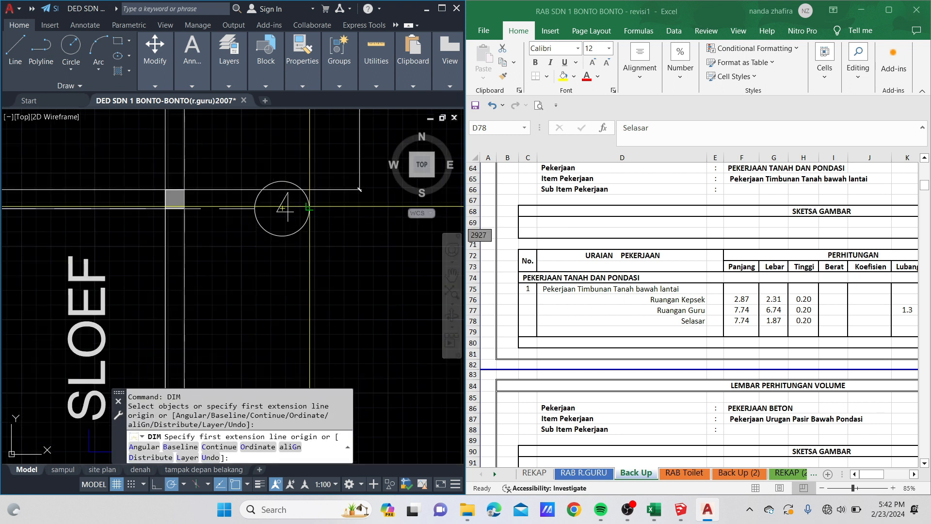
pyautogui.click(217, 210)
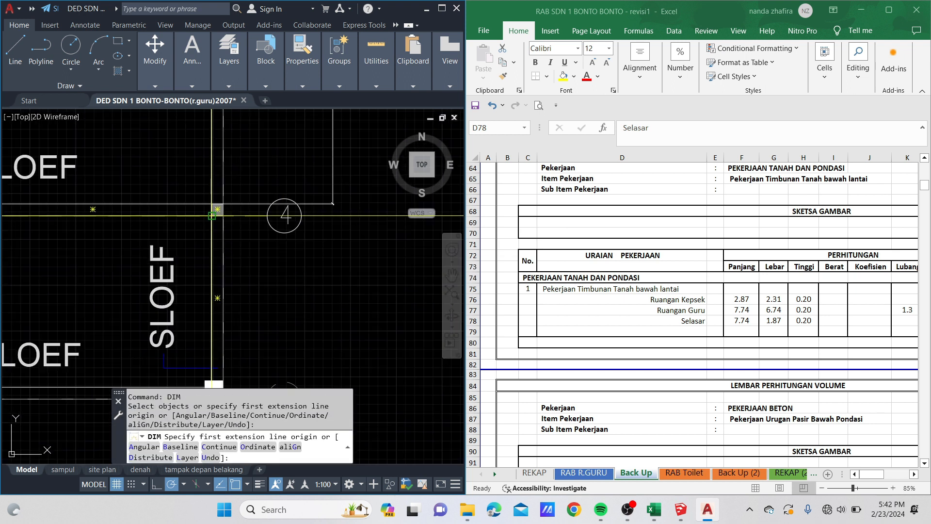
pyautogui.scroll(-3, 221, 298)
pyautogui.scroll(4, 220, 298)
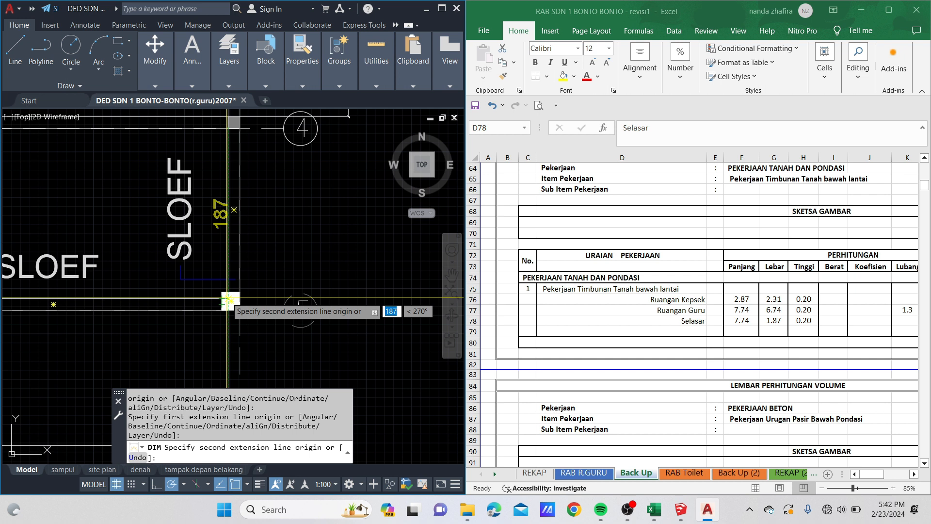
pyautogui.click(228, 297)
pyautogui.click(268, 293)
pyautogui.scroll(-4, 281, 268)
pyautogui.moveTo(284, 271); pyautogui.dragTo(339, 236, button='middle')
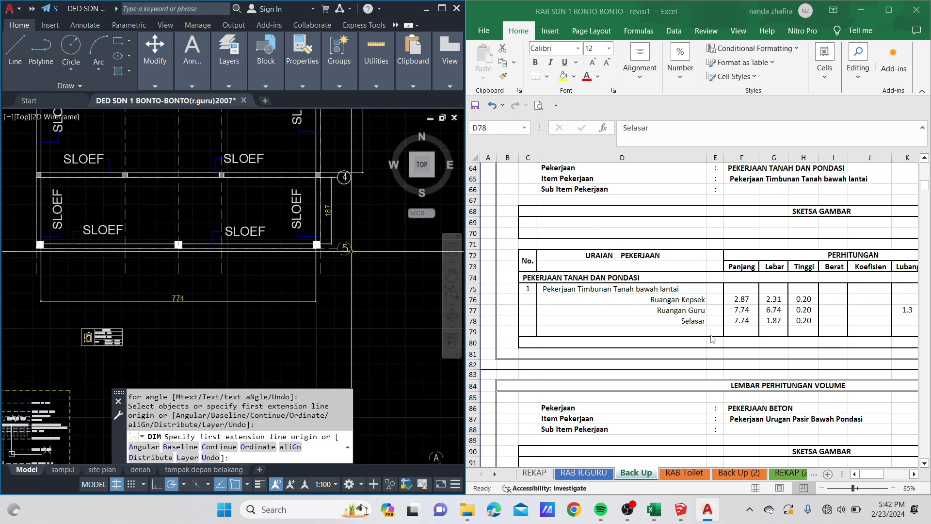
pyautogui.press('Return')
# - In Excel, review the Selasar row's Panjang, Lebar and Tinggi in row 78 and its Volume formula in N78
pyautogui.click(747, 321)
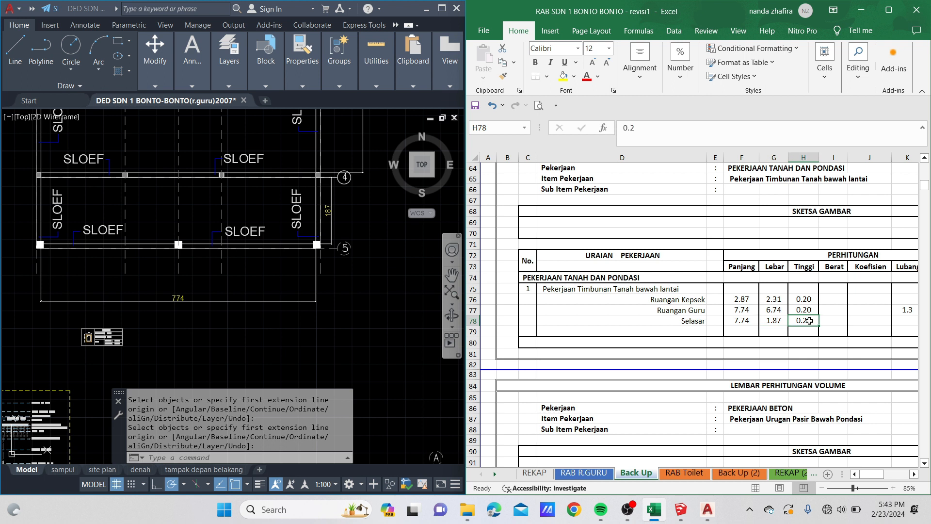
pyautogui.moveTo(810, 320); pyautogui.dragTo(770, 319)
pyautogui.doubleClick(789, 322)
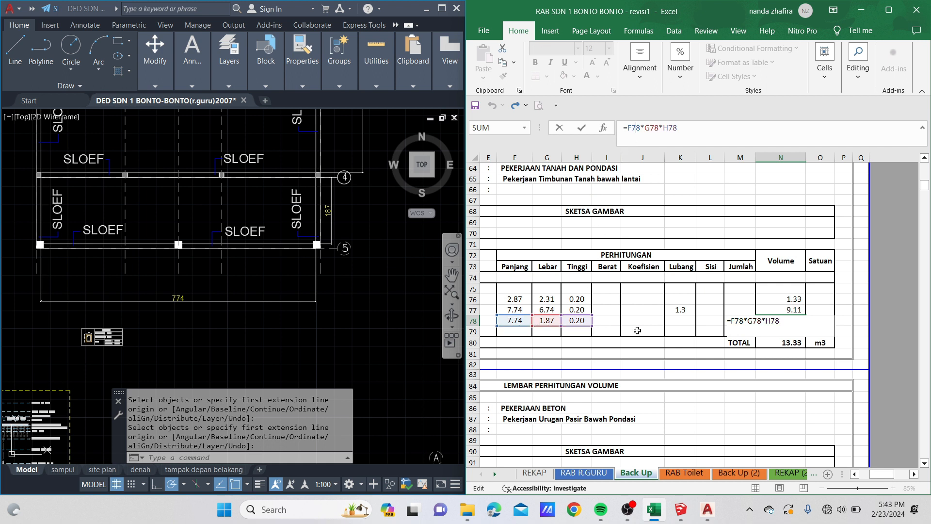
pyautogui.press('Return')
pyautogui.click(794, 322)
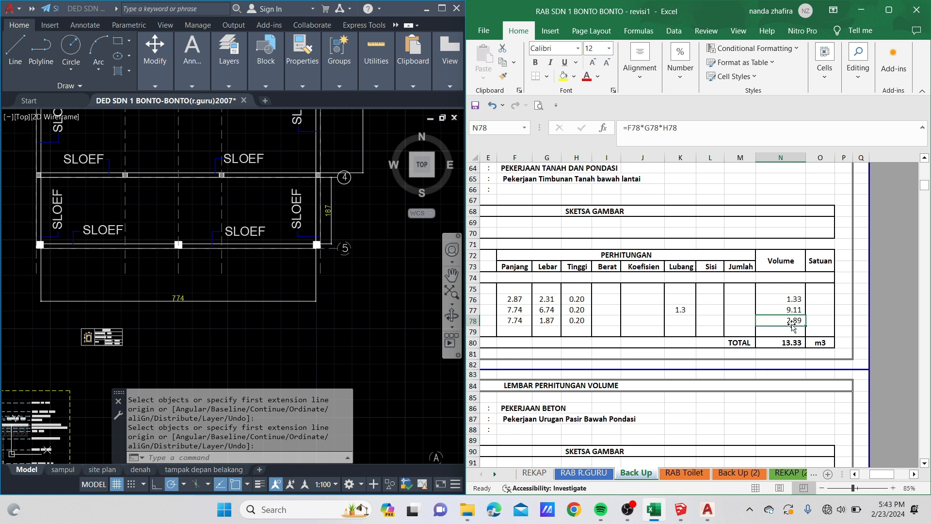
# - Review the under-floor fill TOTAL formula in N80 and return to the Selasar description in row 78
pyautogui.click(789, 343)
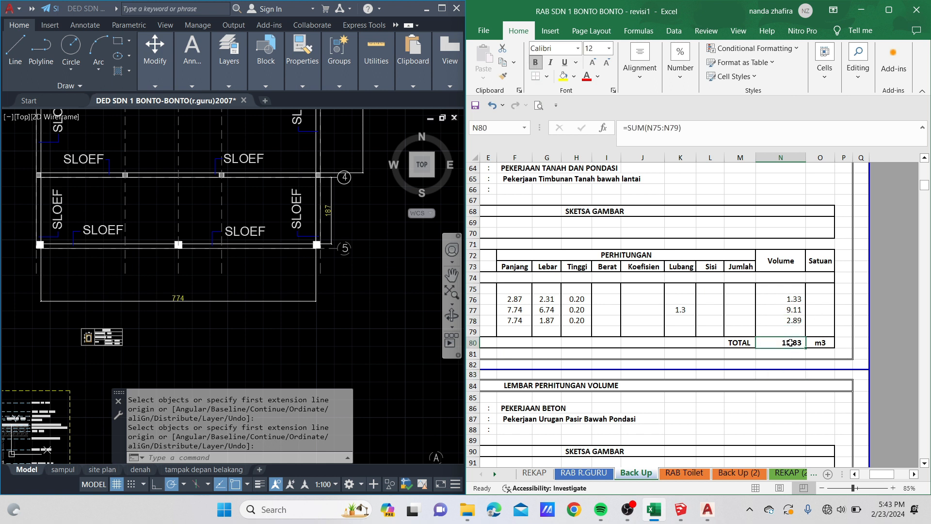
pyautogui.doubleClick(791, 343)
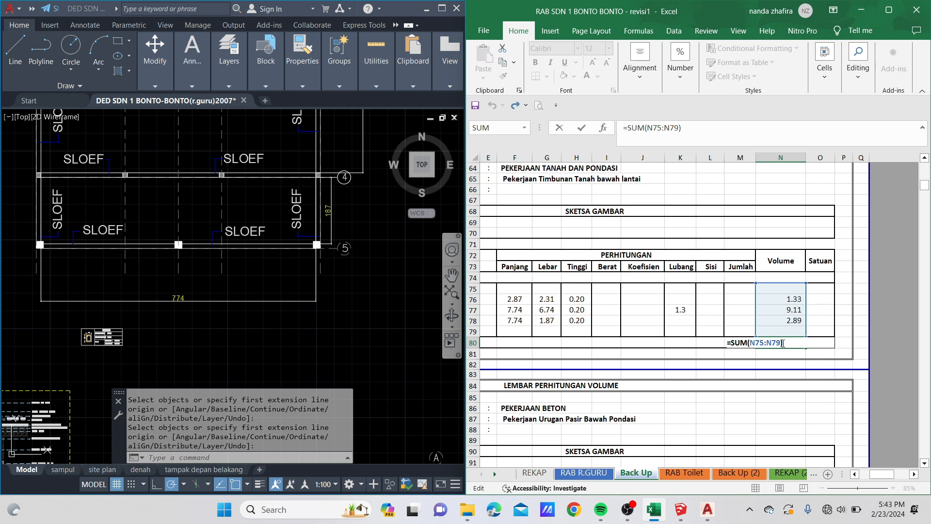
pyautogui.click(776, 389)
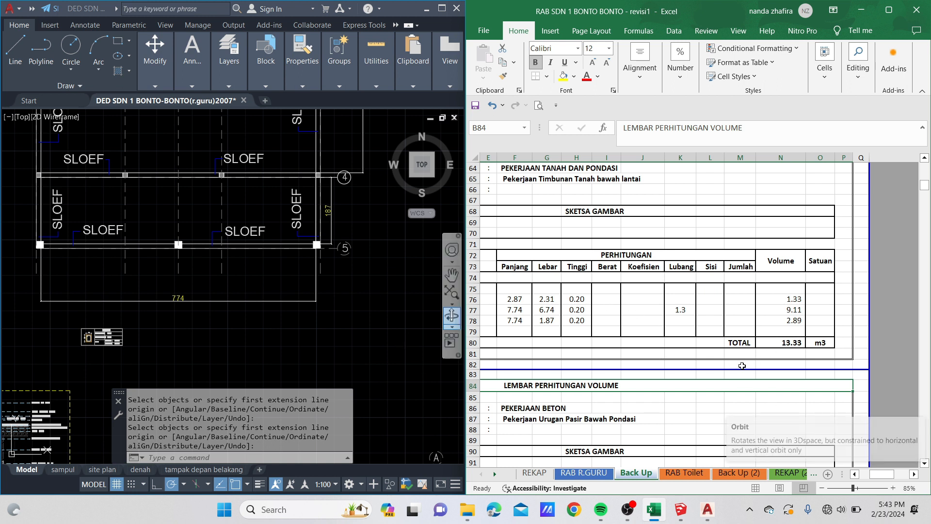
pyautogui.click(708, 354)
pyautogui.moveTo(677, 355); pyautogui.dragTo(655, 346)
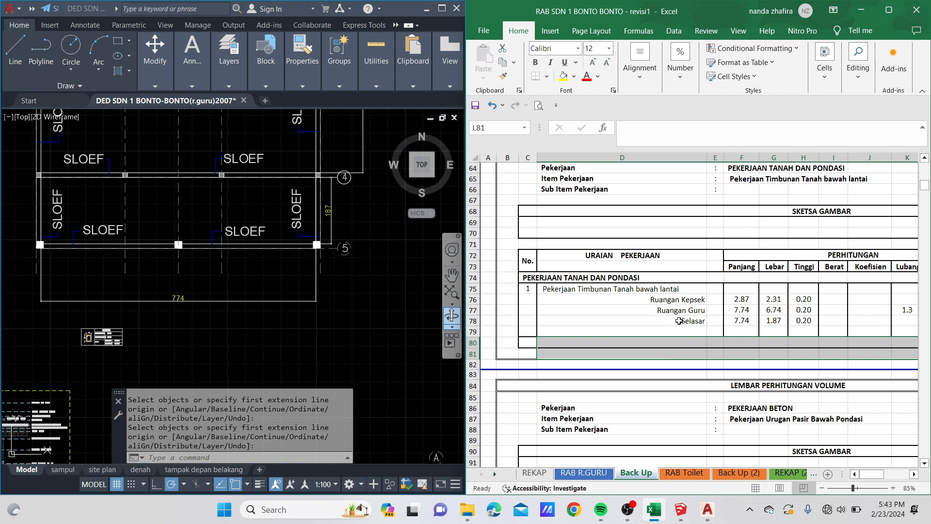
pyautogui.click(715, 322)
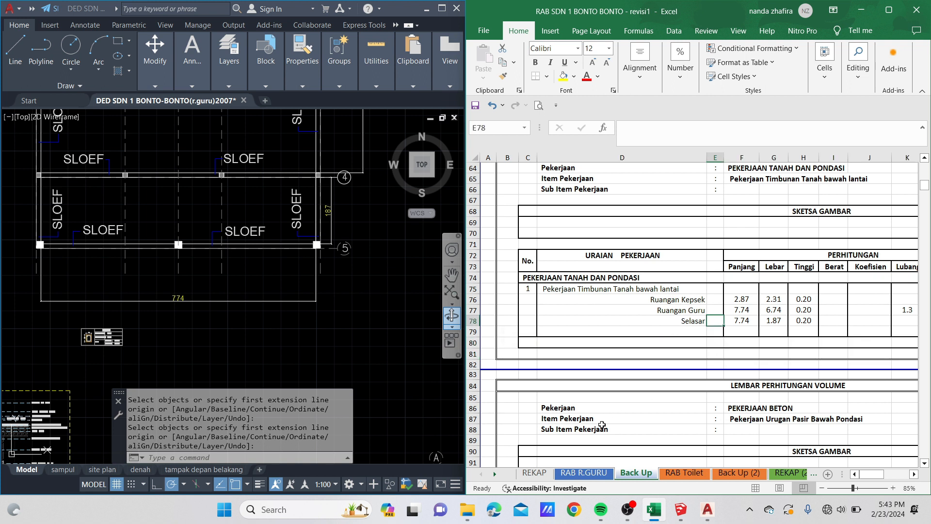
# - Open the RAB R.GURU sheet, check the under-floor fill volume in row 28, and select Pekerjaan Urugan Pasir Bawah Pondasi in row 29
pyautogui.click(591, 473)
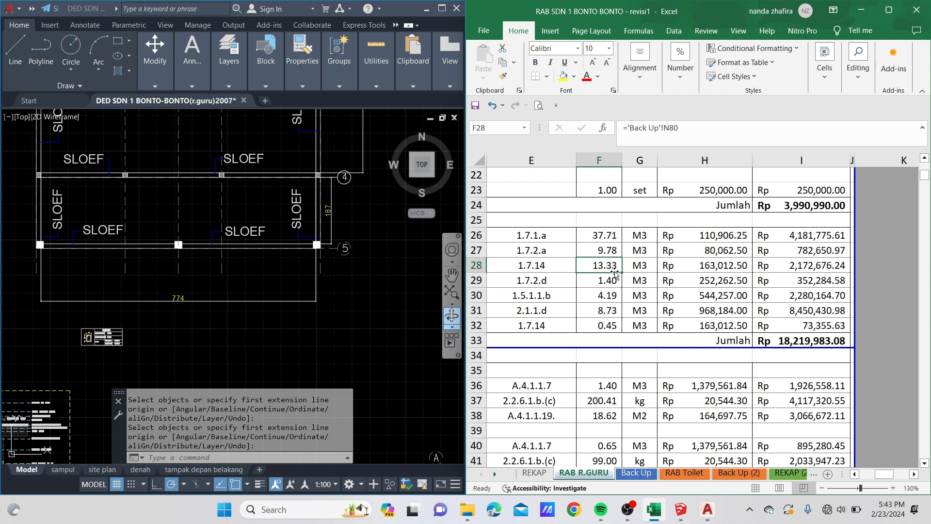
pyautogui.moveTo(561, 264); pyautogui.dragTo(784, 273)
pyautogui.click(506, 280)
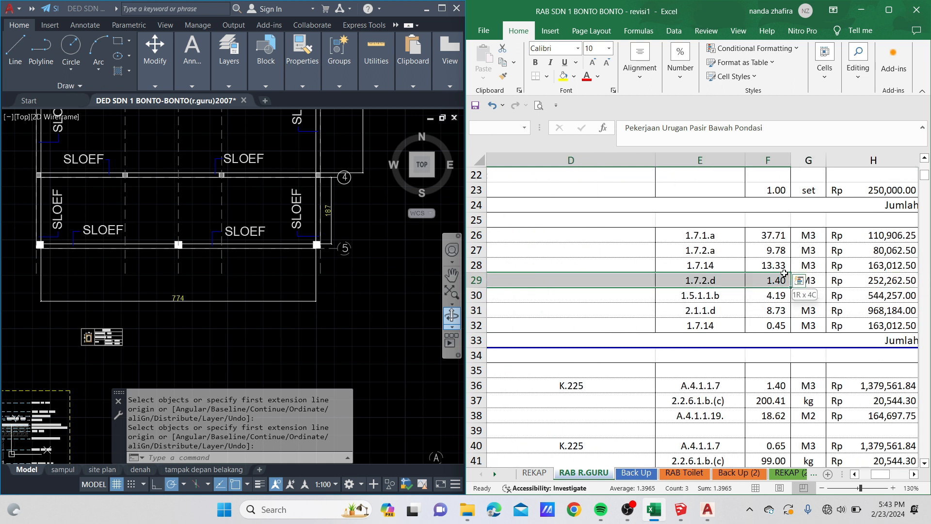
# - In AutoCAD, examine the Pasir Urug layer and its width and level dimensions at the base of the foundation section
pyautogui.click(384, 314)
pyautogui.scroll(-5, 384, 314)
pyautogui.scroll(4, 233, 262)
pyautogui.scroll(5, 233, 262)
pyautogui.moveTo(267, 273); pyautogui.dragTo(252, 239, button='middle')
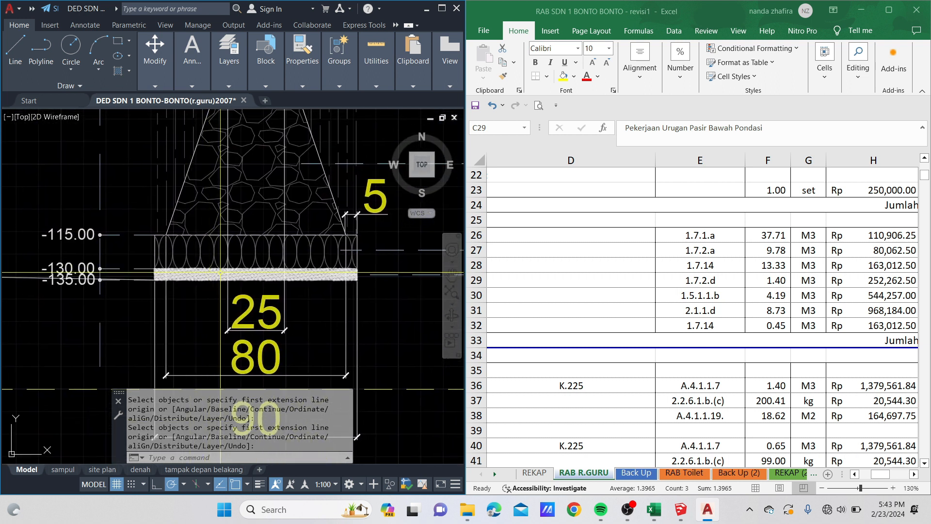
pyautogui.scroll(-6, 221, 273)
pyautogui.scroll(4, 268, 268)
pyautogui.moveTo(164, 274); pyautogui.dragTo(247, 287, button='middle')
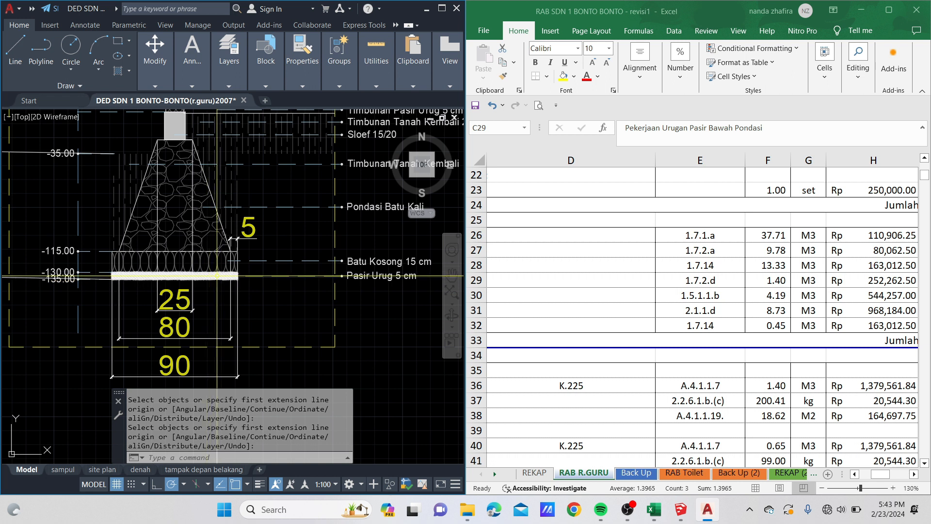
# - Examine the foundation plan's strip layout and compare it with the sand layer in the foundation section detail
pyautogui.scroll(-5, 212, 277)
pyautogui.scroll(4, 236, 325)
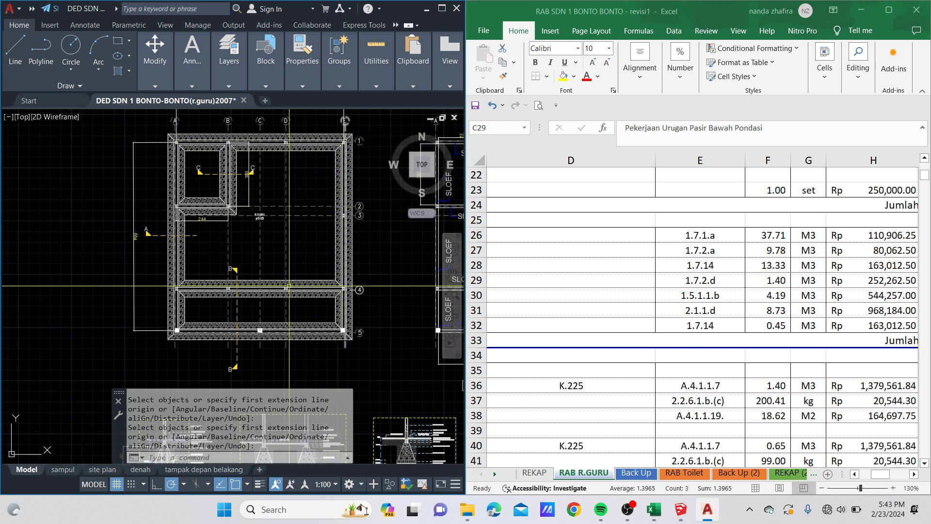
pyautogui.scroll(-2, 263, 290)
pyautogui.moveTo(262, 292); pyautogui.dragTo(289, 174, button='middle')
pyautogui.moveTo(226, 324); pyautogui.dragTo(254, 213, button='middle')
pyautogui.scroll(8, 254, 213)
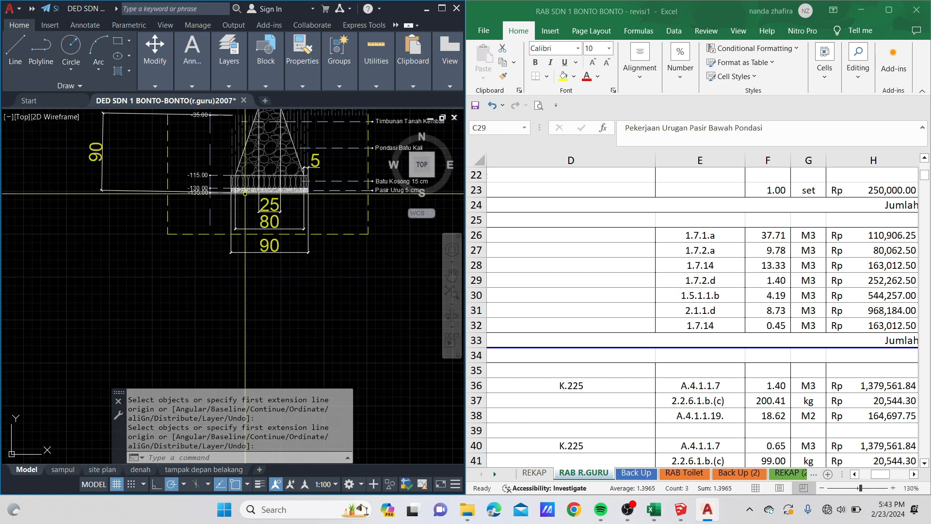
pyautogui.scroll(4, 199, 265)
pyautogui.scroll(-6, 201, 255)
pyautogui.moveTo(201, 255); pyautogui.dragTo(121, 353, button='middle')
pyautogui.scroll(-4, 340, 125)
pyautogui.moveTo(340, 125); pyautogui.dragTo(239, 308, button='middle')
pyautogui.scroll(-4, 336, 171)
pyautogui.moveTo(335, 171); pyautogui.dragTo(255, 288, button='middle')
pyautogui.scroll(3, 261, 235)
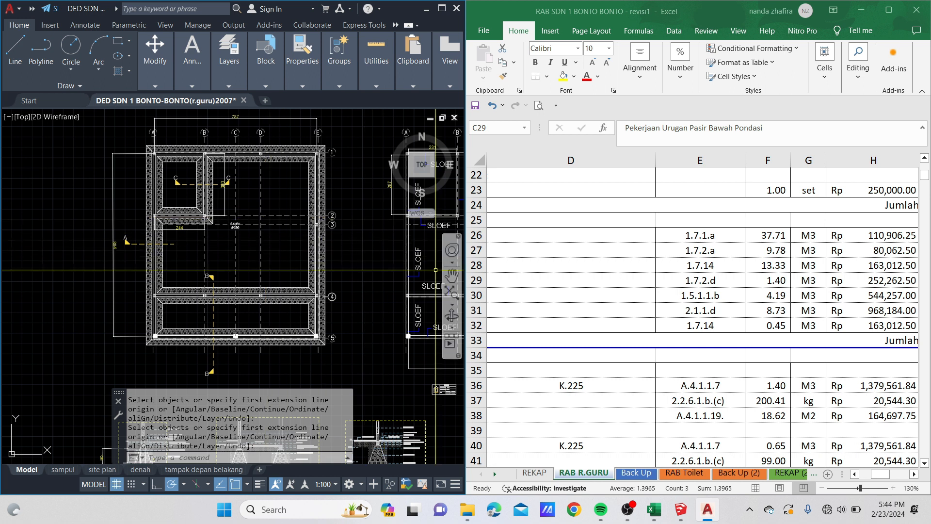
# - Check the Pekerjaan Urugan Pasir Bawah Pondasi item in RAB R.GURU and locate its calculation in D97 of the Back Up sheet
pyautogui.click(655, 276)
pyautogui.moveTo(630, 281); pyautogui.dragTo(621, 286)
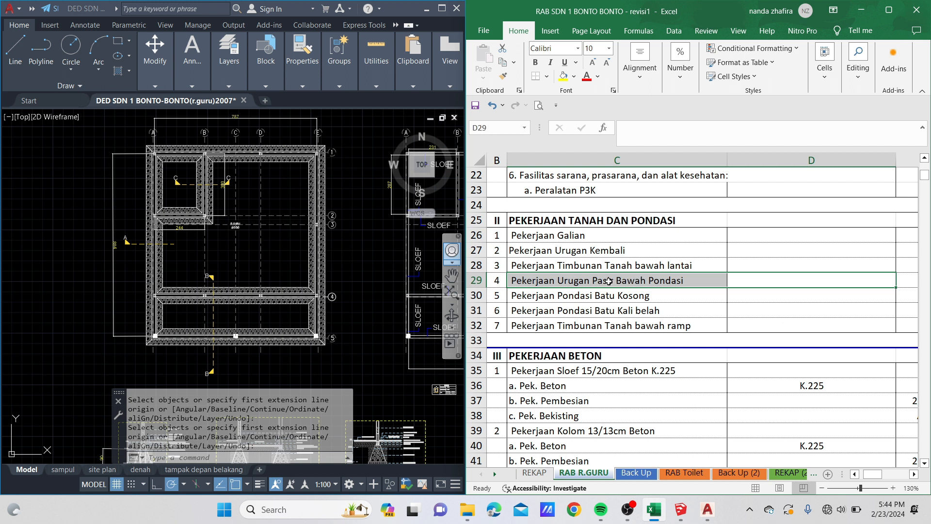
pyautogui.click(635, 473)
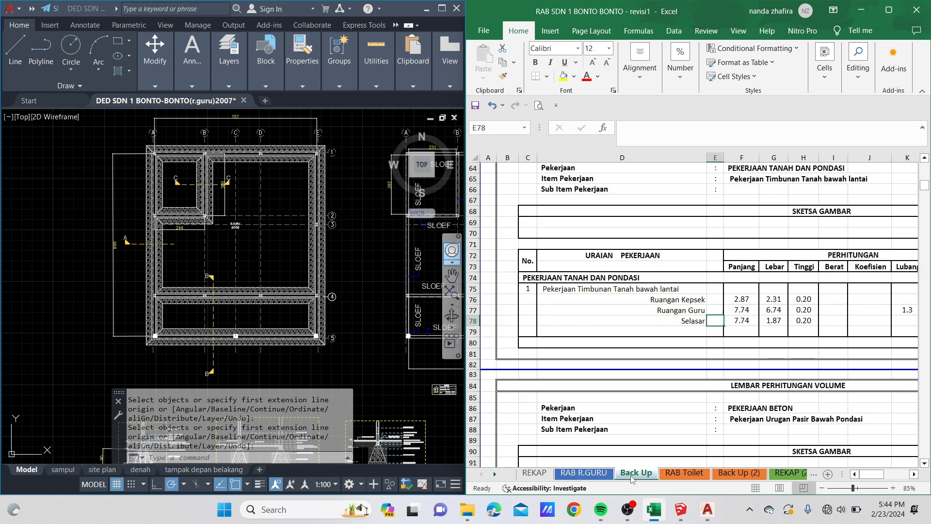
pyautogui.scroll(-6, 638, 316)
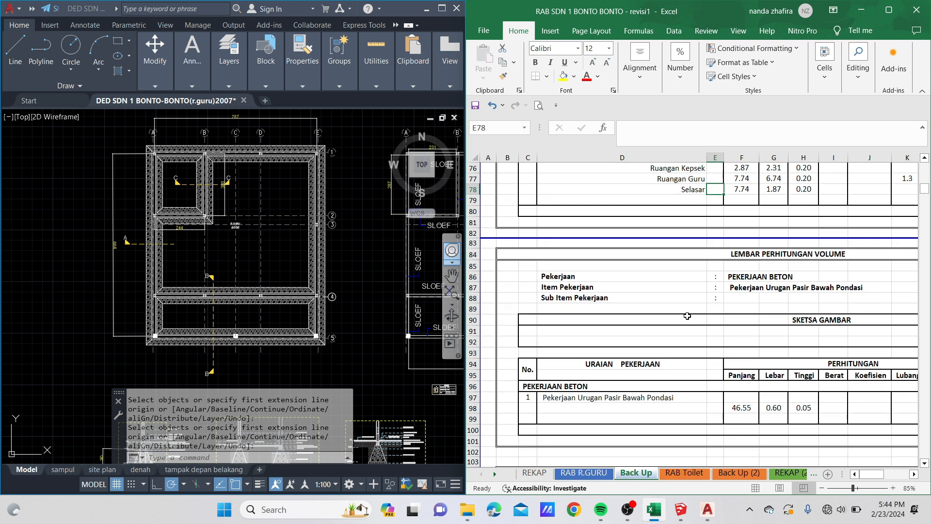
pyautogui.scroll(-1, 670, 320)
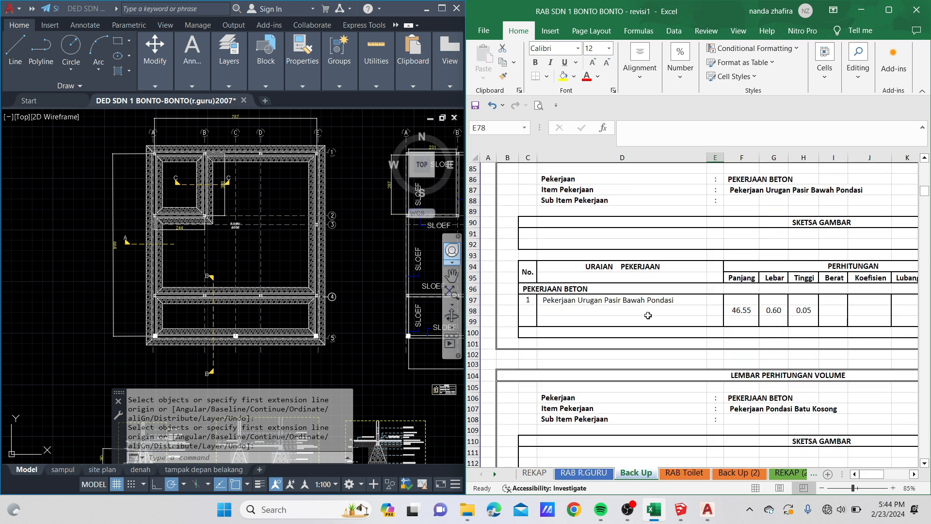
pyautogui.click(554, 299)
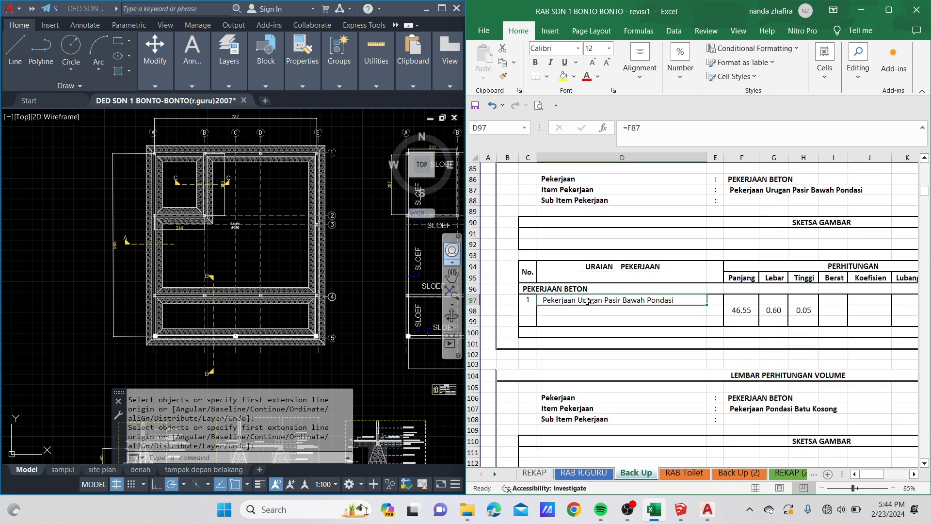
# - Review the foundation sand fill's Panjang reference in F98 and its Lebar value in G98
pyautogui.moveTo(752, 311); pyautogui.dragTo(516, 306)
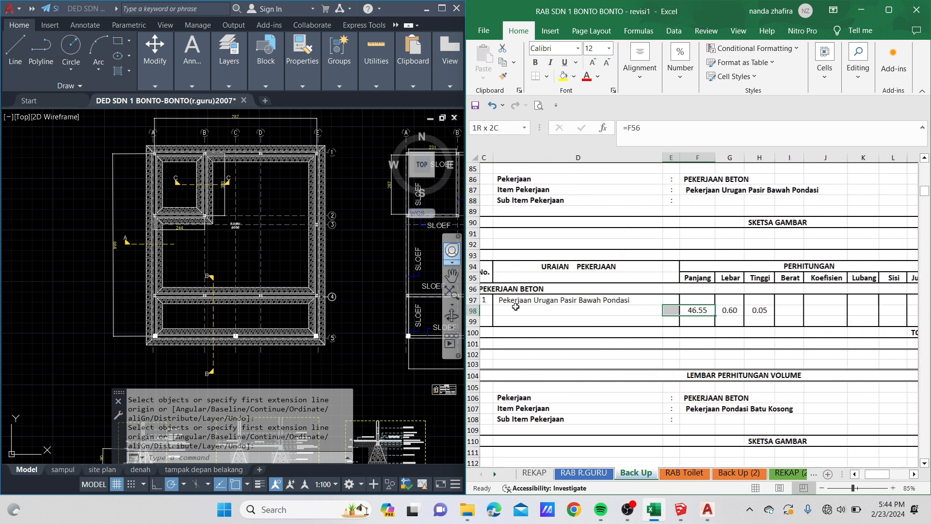
pyautogui.hscroll(2, 515, 306)
pyautogui.click(506, 320)
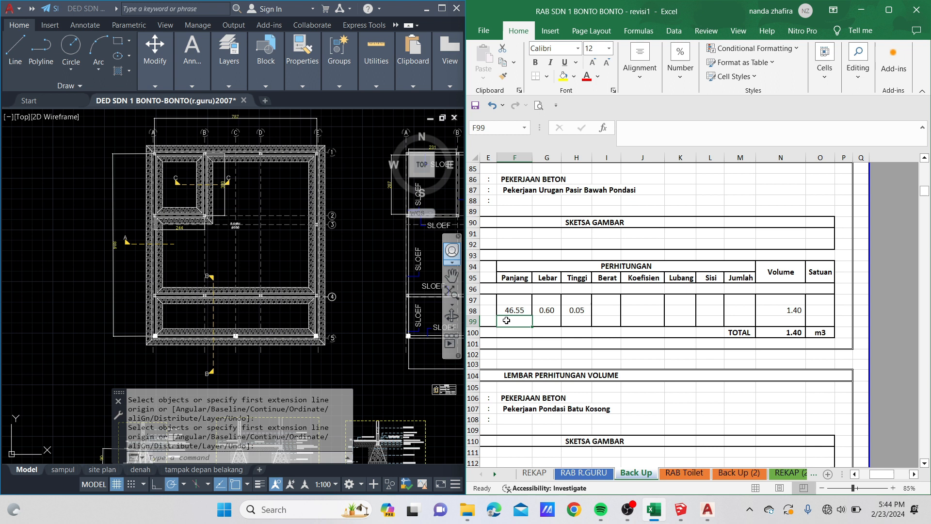
pyautogui.click(517, 309)
pyautogui.scroll(1, 514, 270)
pyautogui.scroll(-1, 514, 311)
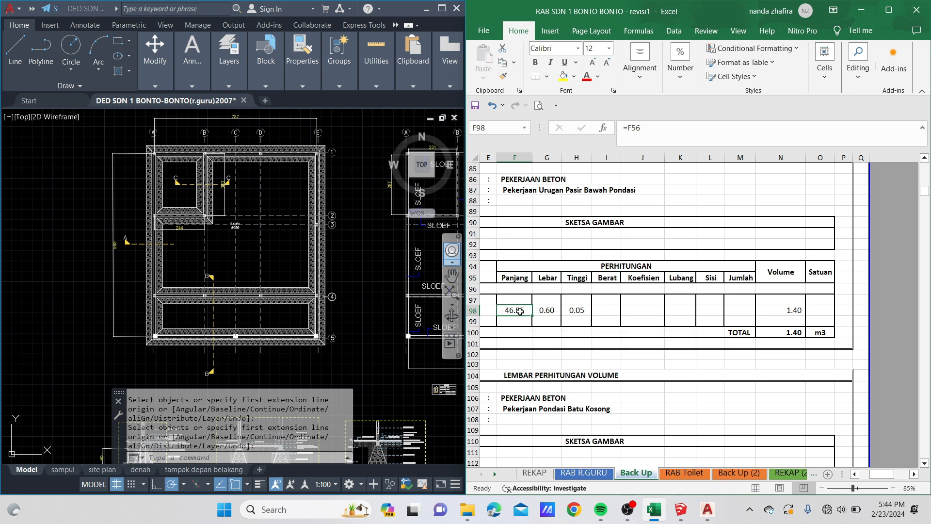
pyautogui.click(546, 312)
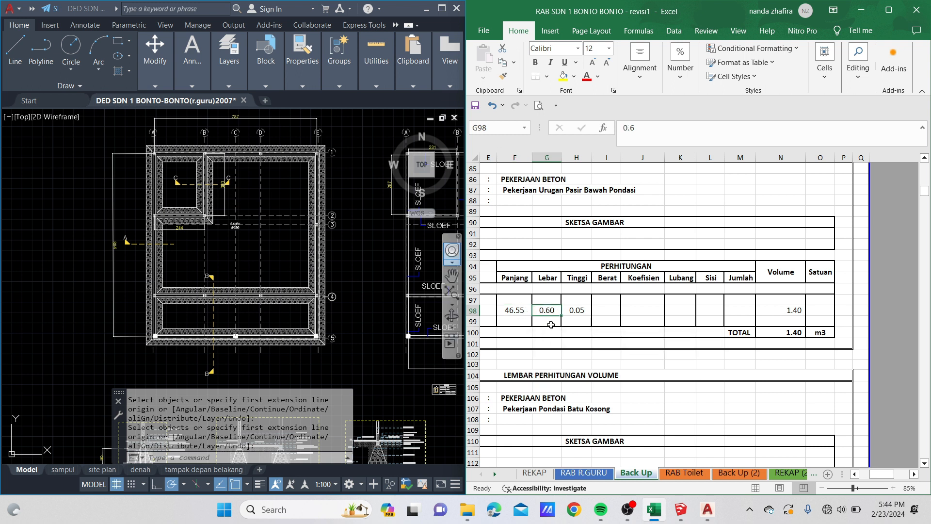
# - Set the foundation sand fill's Lebar in G98 to 0.9, using the sand layer's base width dimension in the foundation section
pyautogui.click(254, 355)
pyautogui.scroll(-6, 262, 209)
pyautogui.scroll(4, 258, 229)
pyautogui.scroll(6, 199, 255)
pyautogui.moveTo(199, 255); pyautogui.dragTo(184, 208, button='middle')
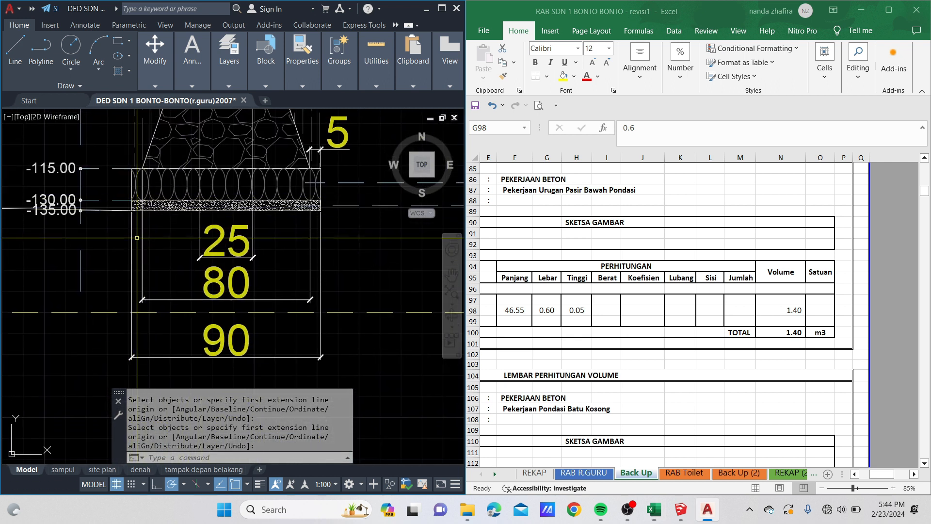
pyautogui.click(132, 229)
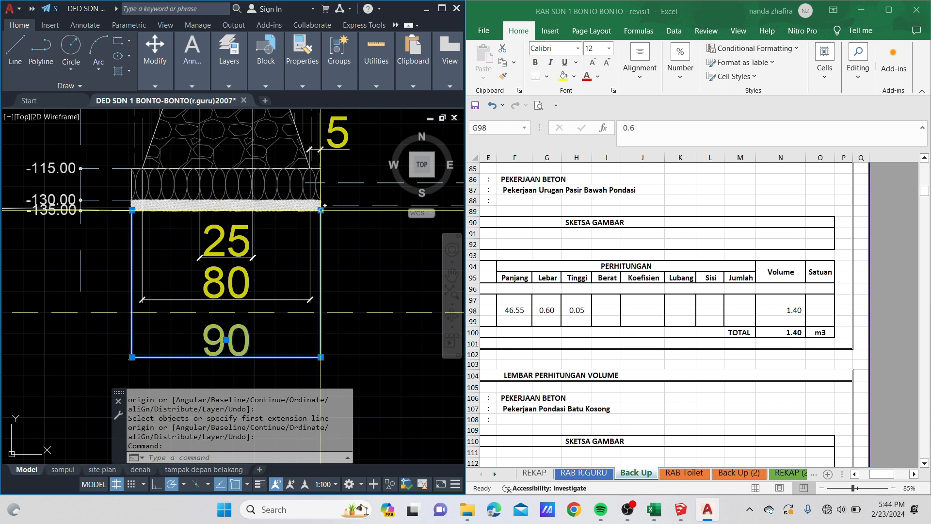
pyautogui.click(548, 311)
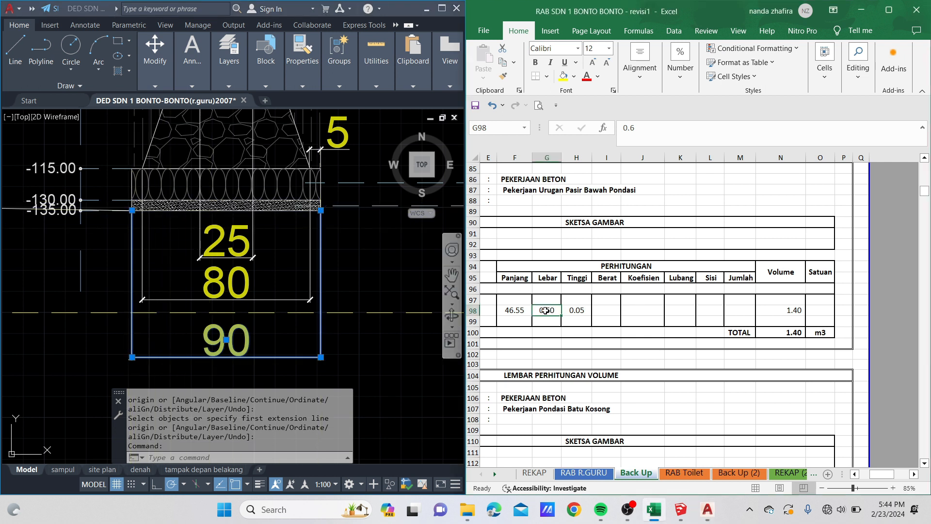
pyautogui.write('0.9')
pyautogui.press('Tab')
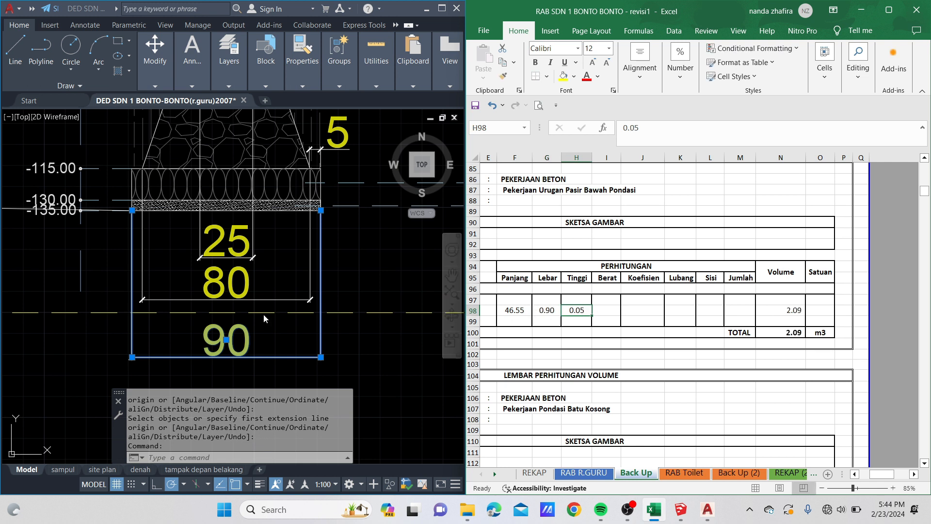
# - Check the sand fill's Tinggi in H98 against the Pasir Urug label, and review its volume formula in N98 and its unit
pyautogui.moveTo(335, 236); pyautogui.dragTo(61, 263, button='middle')
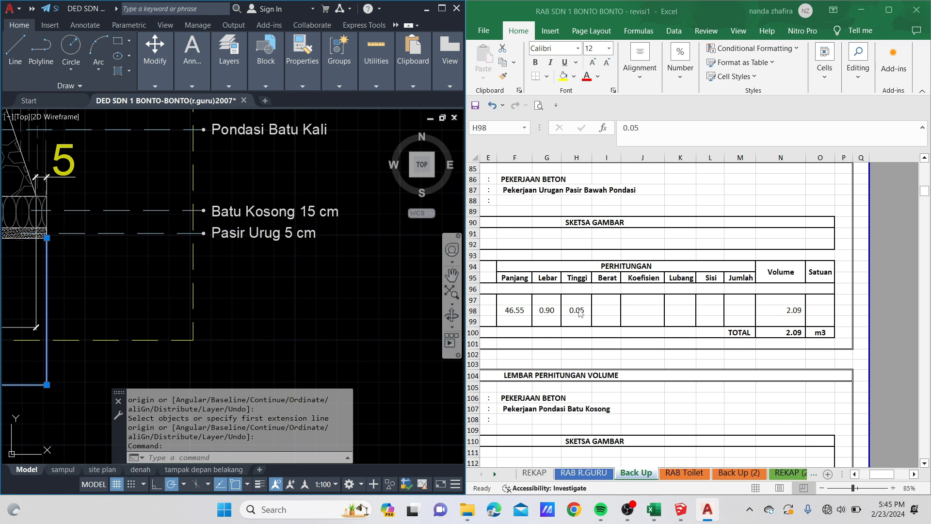
pyautogui.click(583, 309)
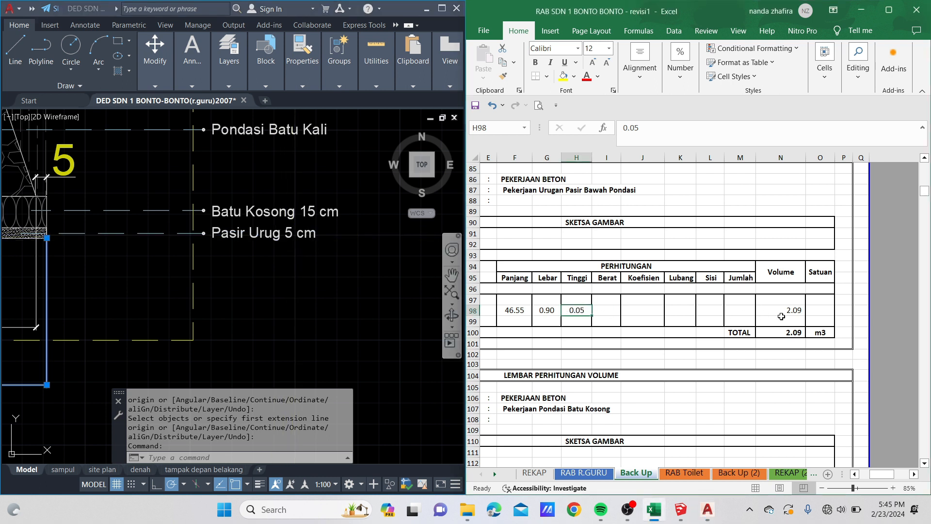
pyautogui.doubleClick(795, 313)
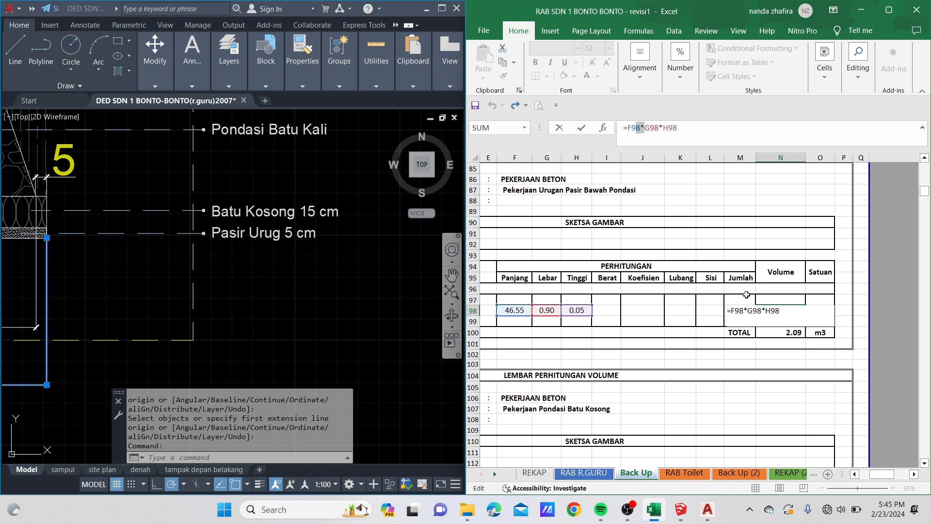
pyautogui.click(754, 367)
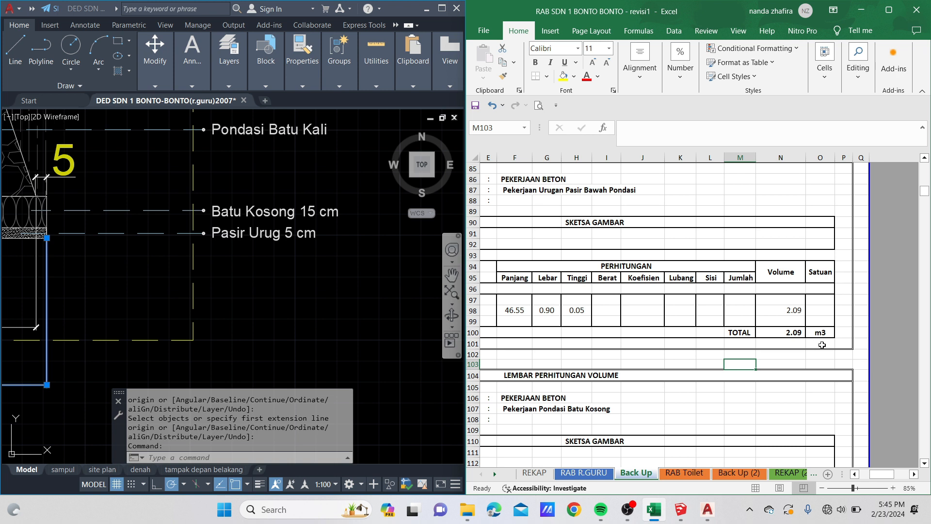
pyautogui.click(822, 332)
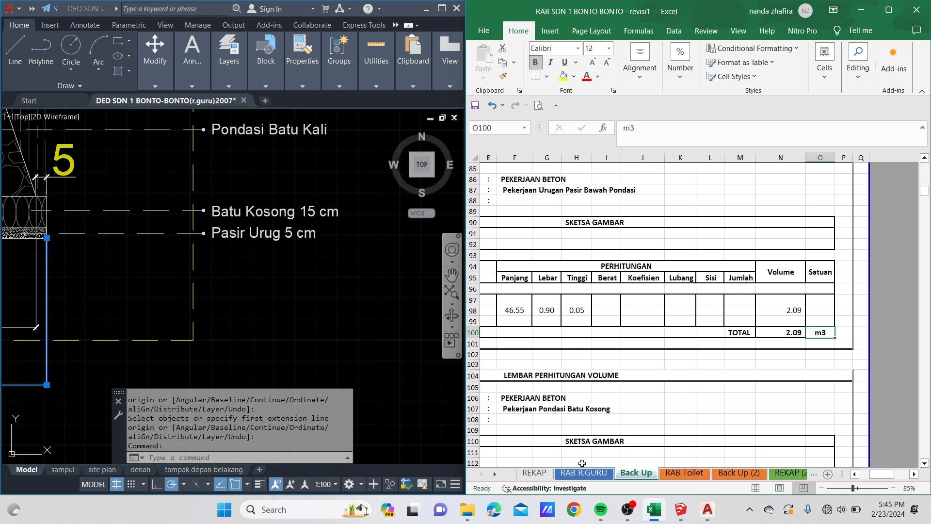
# - Check the Pekerjaan Pondasi Batu Kosong item and its volume in row 30 of RAB R.GURU
pyautogui.click(596, 473)
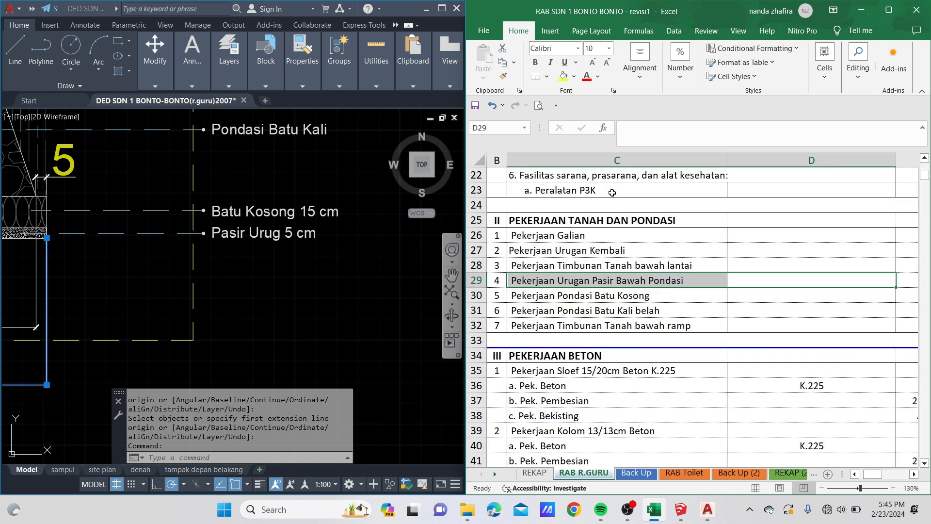
pyautogui.click(531, 296)
pyautogui.moveTo(740, 296); pyautogui.dragTo(774, 295)
# - In AutoCAD, examine the Batu Kosong layer, its label and its levels in the foundation section
pyautogui.click(450, 285)
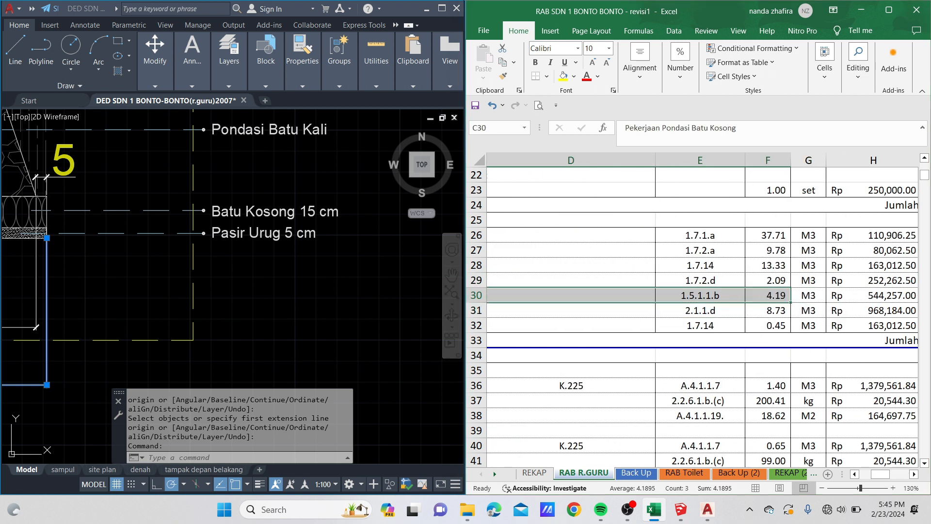
pyautogui.scroll(-6, 361, 260)
pyautogui.scroll(5, 296, 257)
pyautogui.scroll(2, 310, 248)
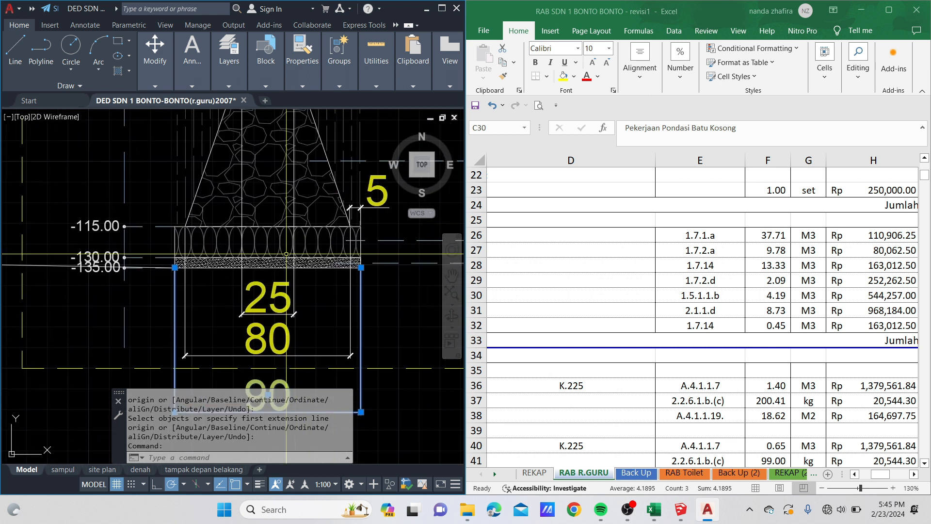
pyautogui.scroll(1, 276, 254)
pyautogui.moveTo(273, 255)
pyautogui.mouseDown(button='middle')
pyautogui.moveTo(58, 254)
pyautogui.moveTo(70, 255)
pyautogui.mouseUp(button='middle')
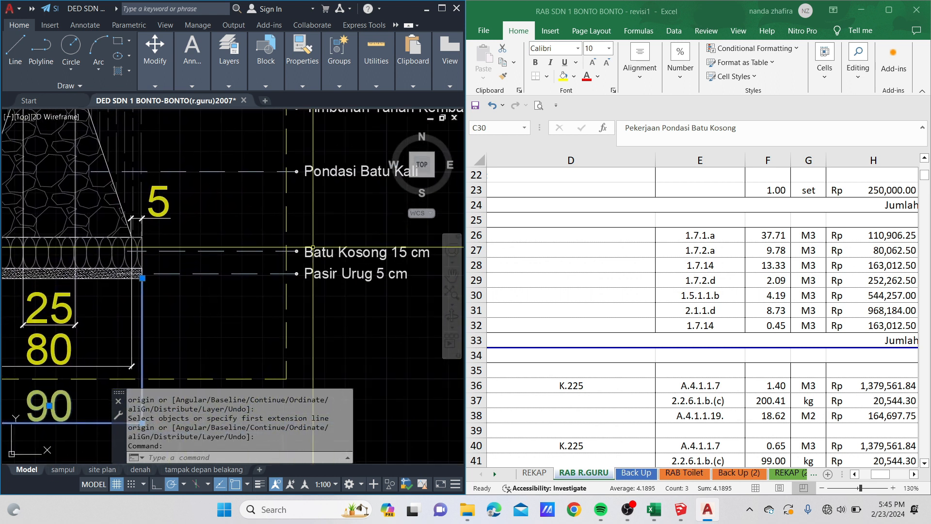
pyautogui.moveTo(153, 256); pyautogui.dragTo(425, 277, button='middle')
pyautogui.scroll(-2, 267, 264)
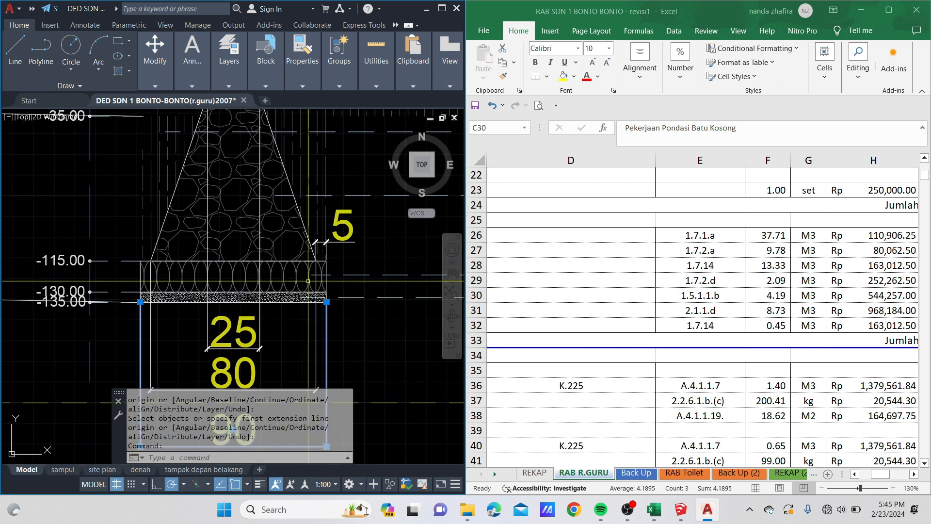
pyautogui.scroll(-3, 268, 263)
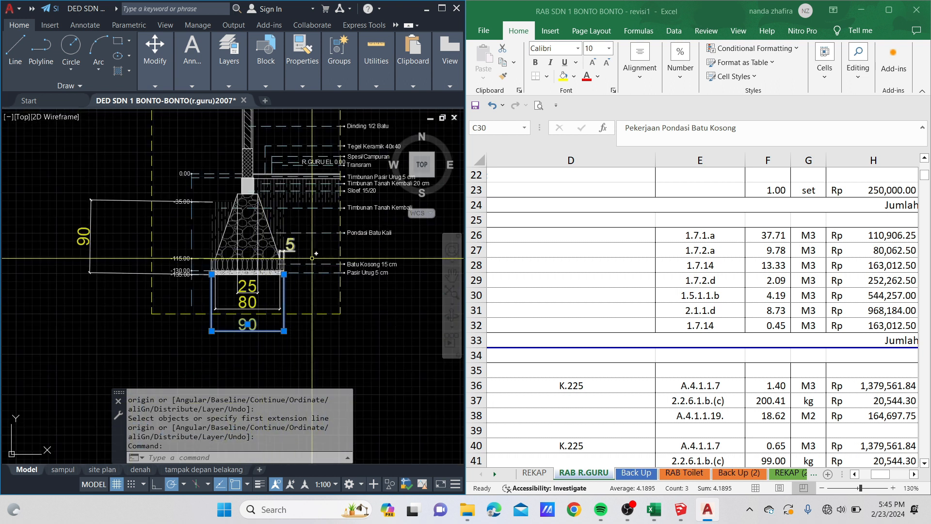
pyautogui.moveTo(278, 272)
pyautogui.mouseDown(button='middle')
pyautogui.moveTo(241, 295)
pyautogui.moveTo(261, 266)
pyautogui.mouseUp(button='middle')
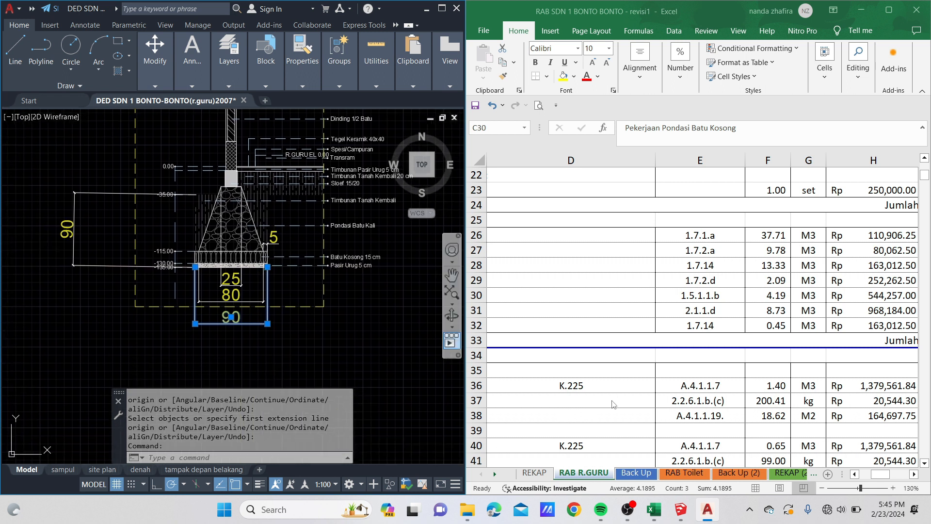
# - Locate the Pekerjaan Pondasi Batu Kosong calculation in the Back Up sheet and review its Panjang reference in F118
pyautogui.click(631, 478)
pyautogui.moveTo(587, 352); pyautogui.dragTo(683, 344)
pyautogui.scroll(-7, 549, 333)
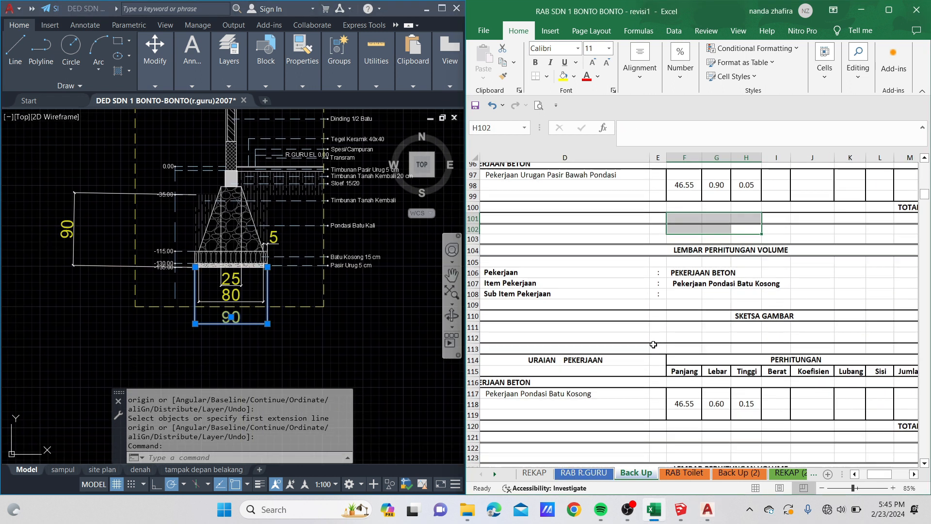
pyautogui.click(524, 322)
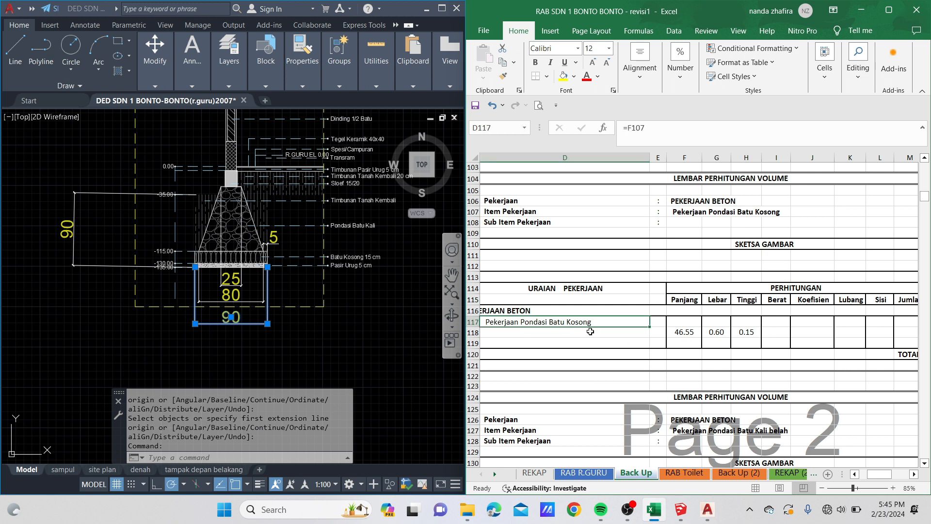
pyautogui.click(686, 332)
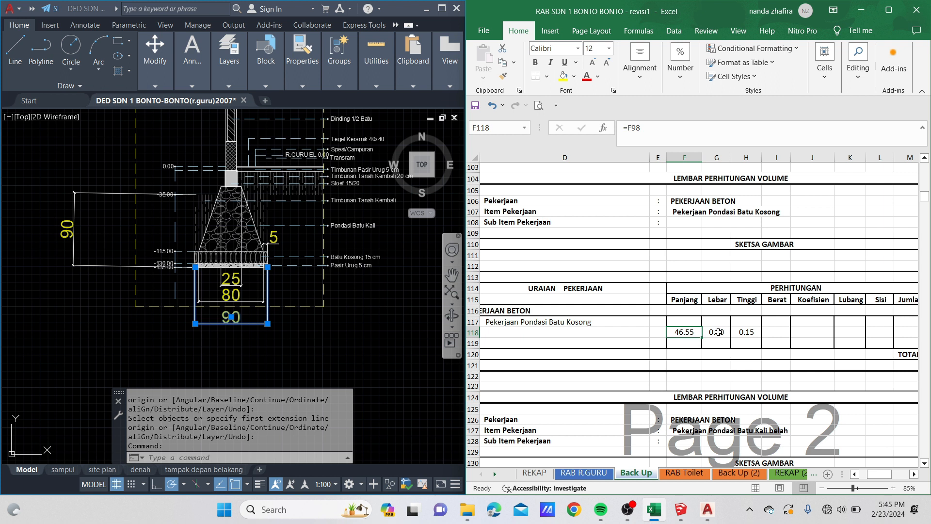
pyautogui.scroll(-5, 688, 331)
pyautogui.scroll(4, 691, 325)
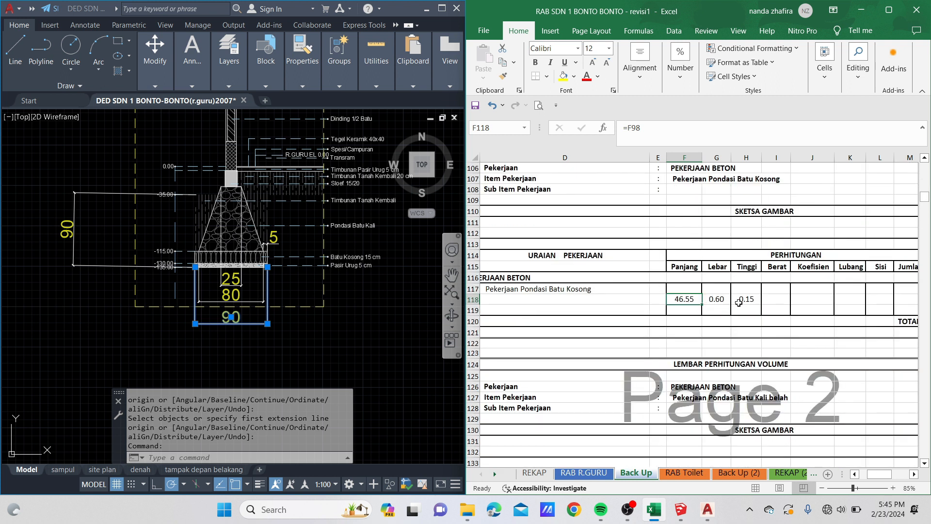
# - Set the Batu Kosong foundation's Lebar in G118 to 0.9, using the base width dimension in the foundation section
pyautogui.click(722, 301)
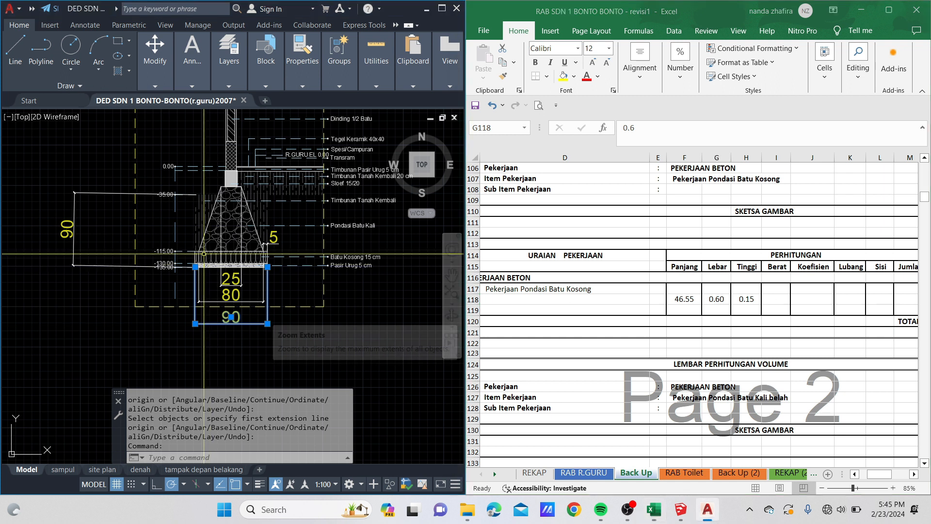
pyautogui.scroll(4, 219, 261)
pyautogui.moveTo(219, 261); pyautogui.dragTo(228, 142, button='middle')
pyautogui.moveTo(302, 198); pyautogui.dragTo(297, 219, button='middle')
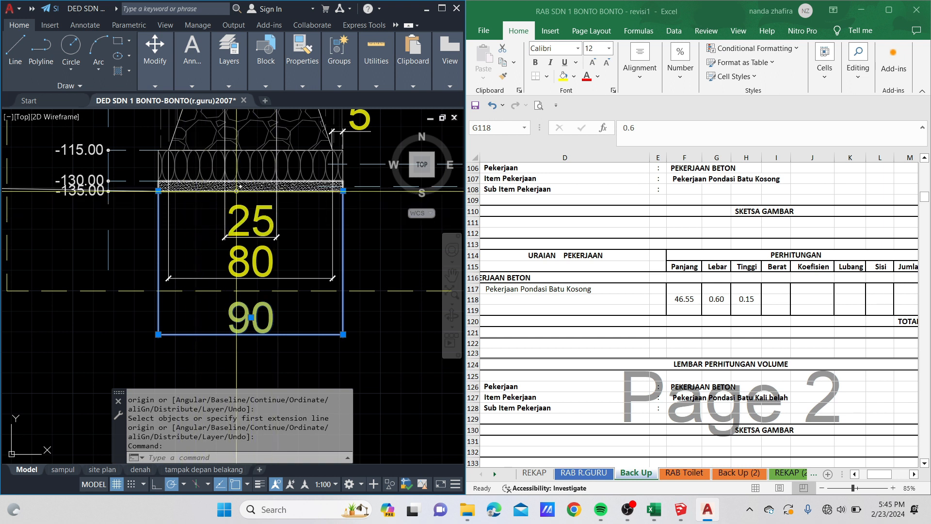
pyautogui.click(717, 299)
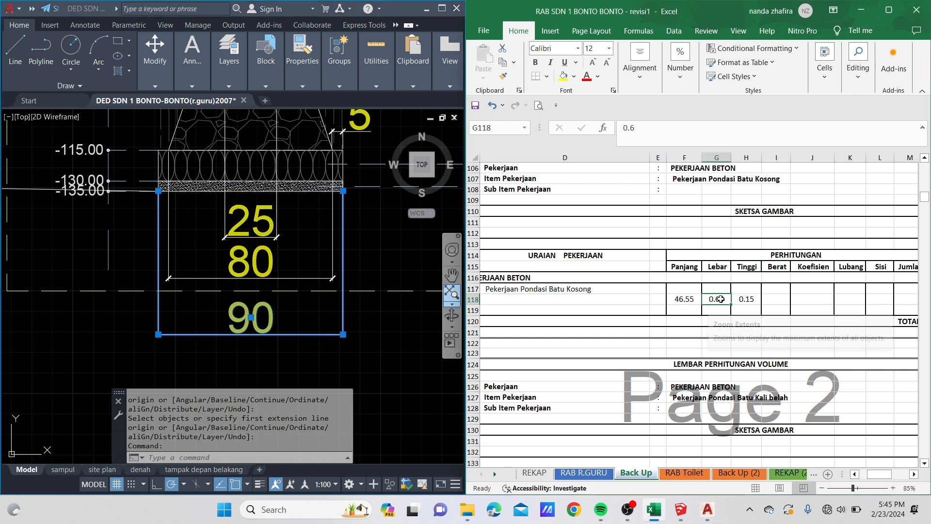
pyautogui.write('0')
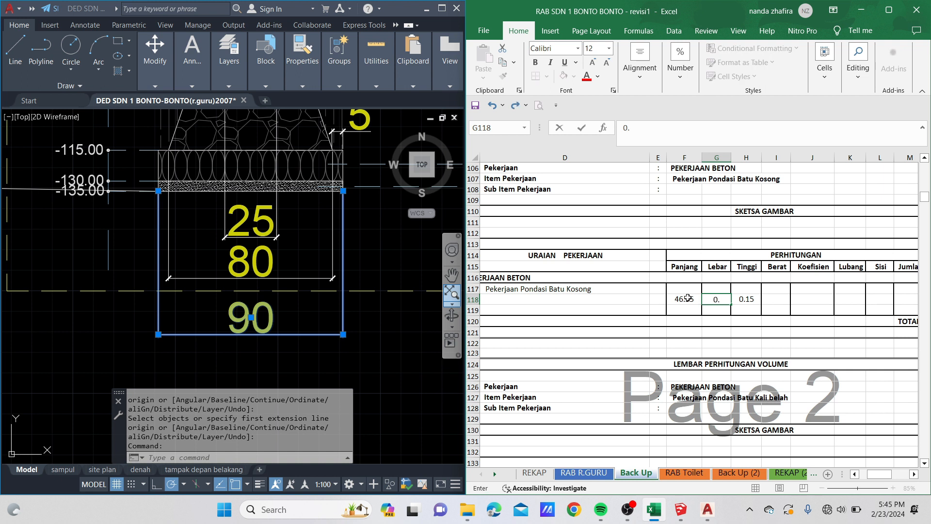
pyautogui.write('.9')
pyautogui.press('Tab')
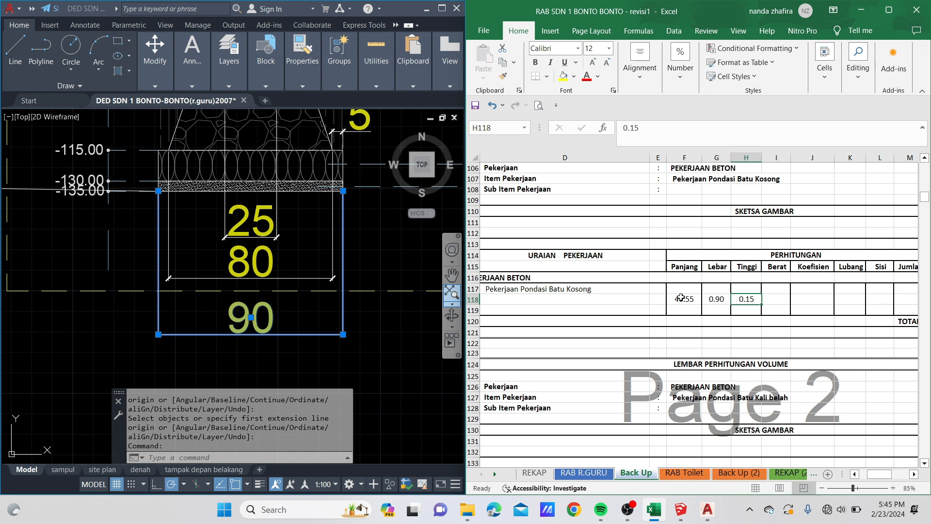
# - Check the Batu Kosong's Tinggi against its label in the section, and review the volume formula in N118, the total and the unit
pyautogui.moveTo(354, 240)
pyautogui.mouseDown(button='middle')
pyautogui.moveTo(200, 268)
pyautogui.moveTo(71, 272)
pyautogui.mouseUp(button='middle')
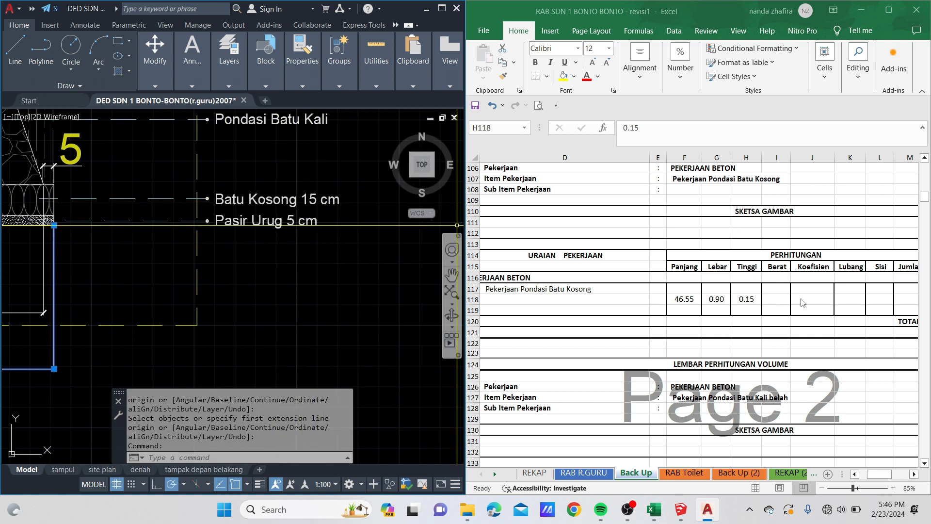
pyautogui.click(757, 301)
pyautogui.moveTo(812, 299)
pyautogui.mouseDown()
pyautogui.moveTo(868, 302)
pyautogui.moveTo(825, 301)
pyautogui.mouseUp()
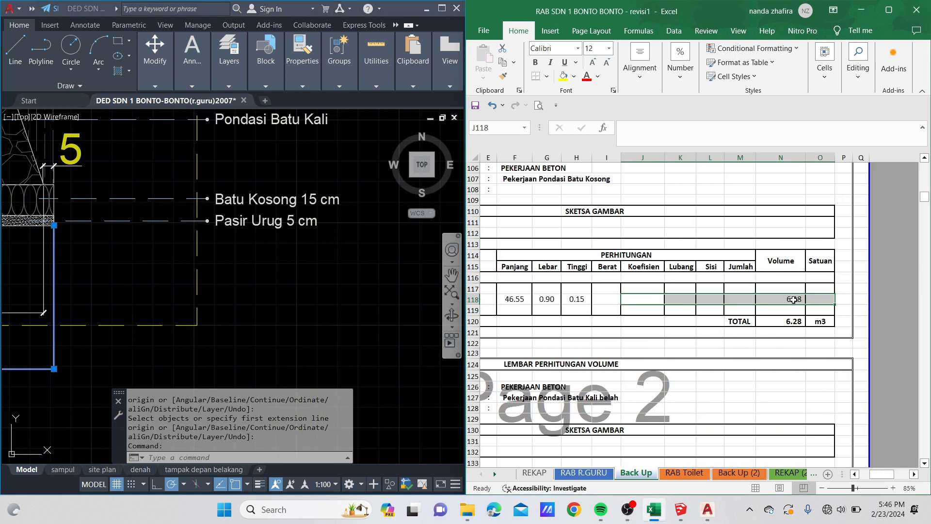
pyautogui.click(777, 299)
pyautogui.doubleClick(777, 298)
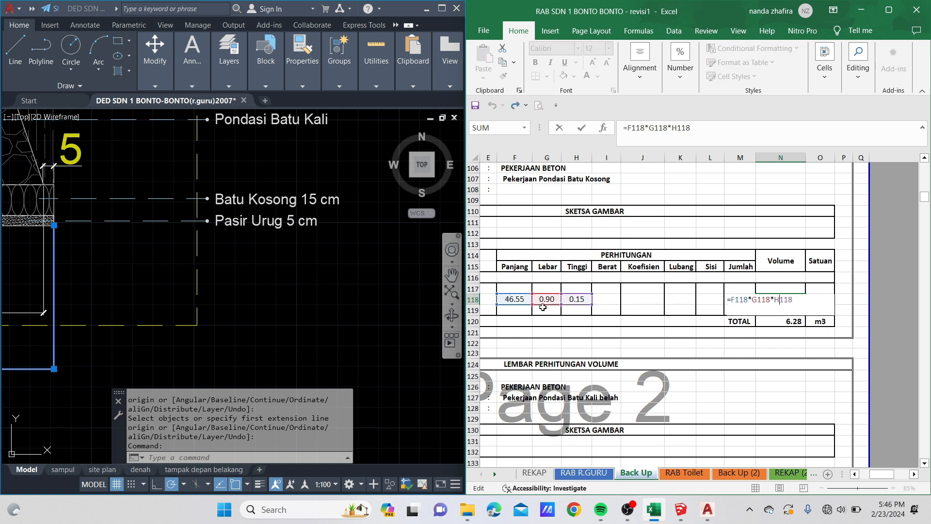
pyautogui.click(791, 341)
pyautogui.click(796, 321)
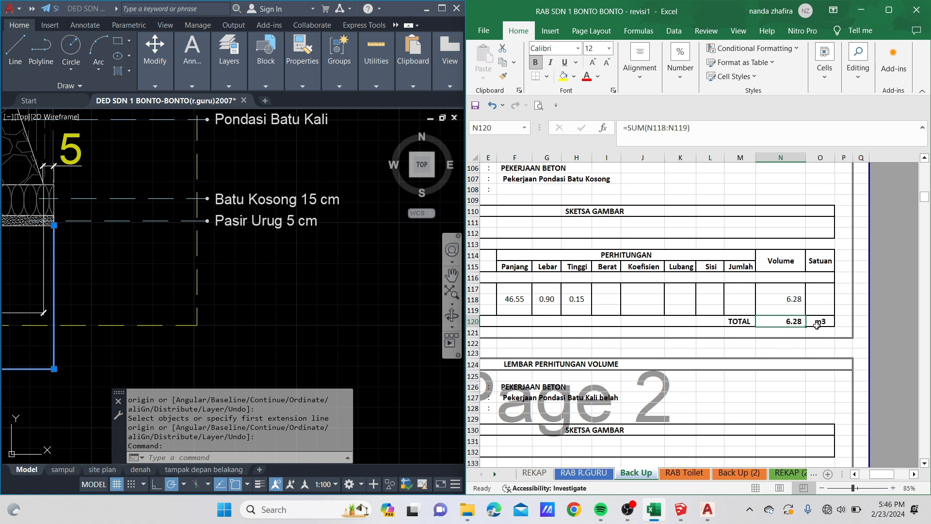
pyautogui.click(822, 322)
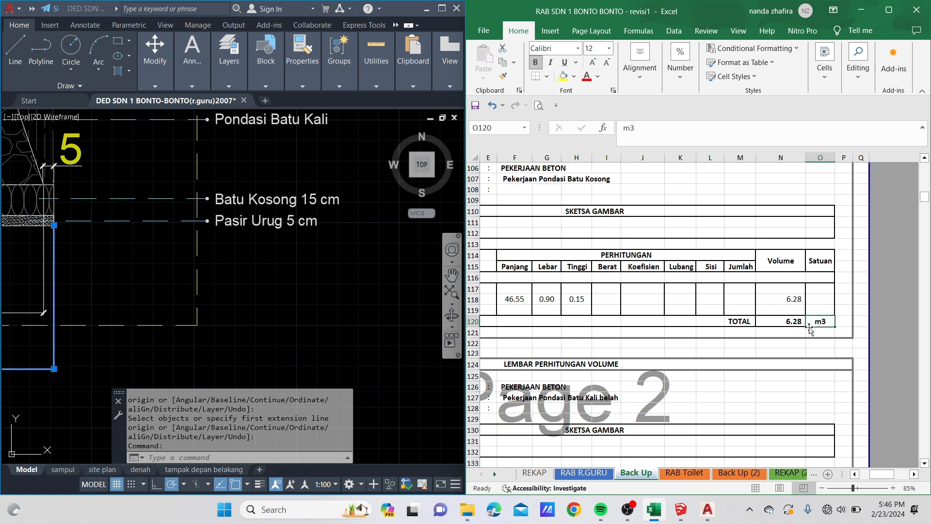
# - Rename the item in C31 of RAB R.GURU as Pekerjaan Pondasi Batu belah and check its row through the volume
pyautogui.click(583, 473)
pyautogui.moveTo(602, 307); pyautogui.dragTo(529, 316)
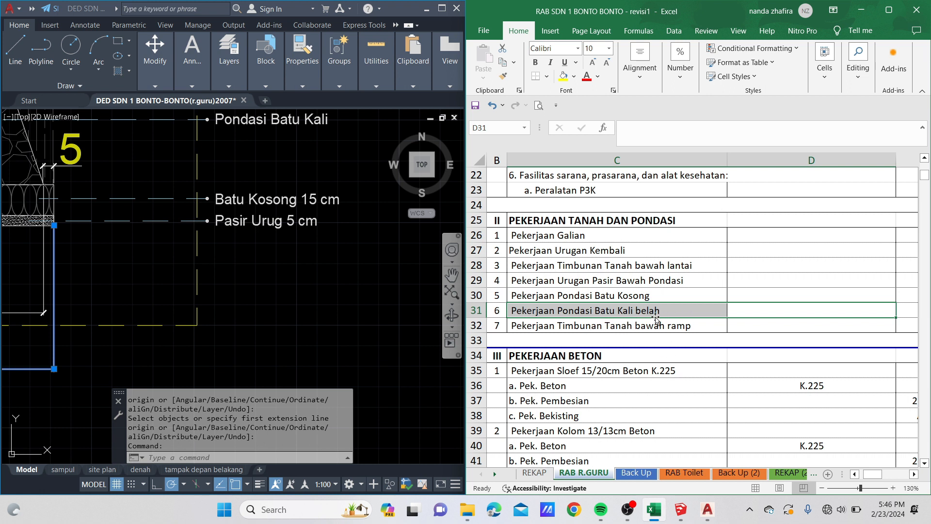
pyautogui.press('Down')
pyautogui.press('Down')
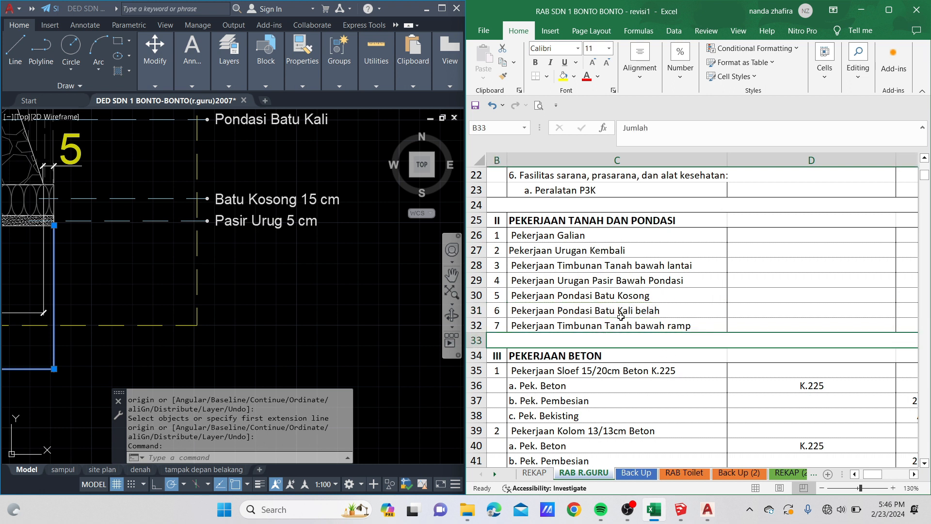
pyautogui.click(579, 311)
pyautogui.click(723, 128)
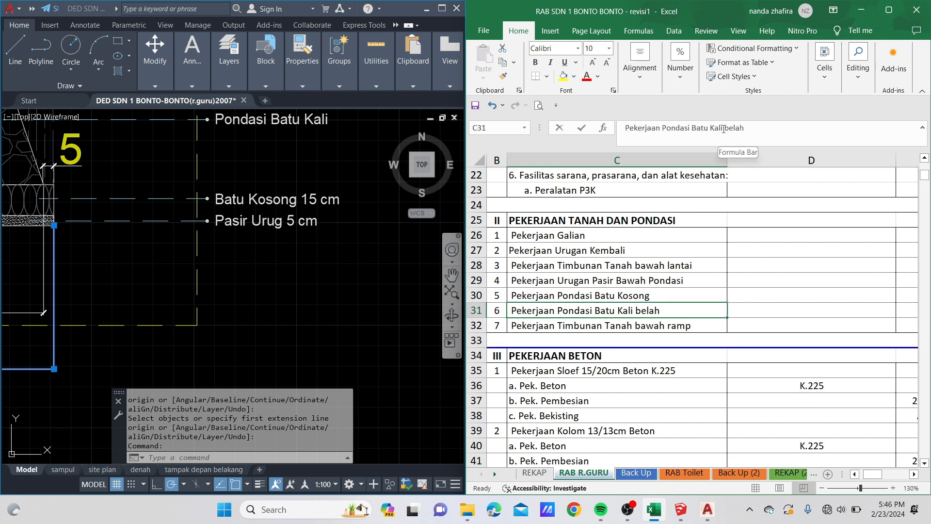
pyautogui.press('BackSpace')
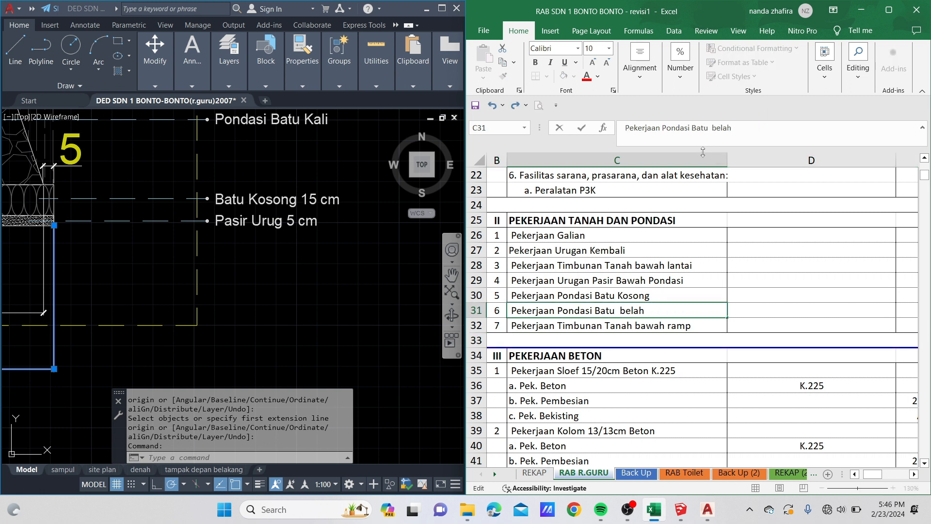
pyautogui.click(614, 404)
pyautogui.moveTo(640, 311); pyautogui.dragTo(749, 312)
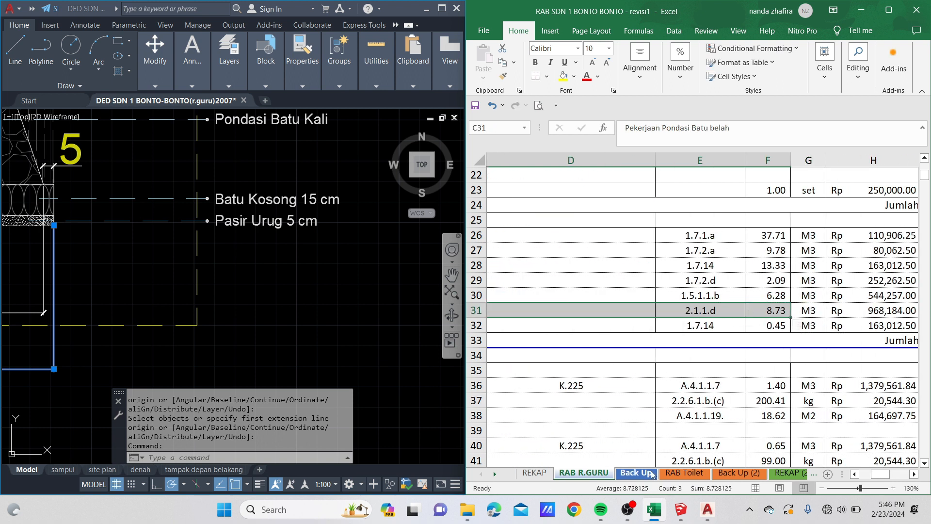
# - Locate the Pekerjaan Pondasi Batu belah calculation in the Back Up sheet and examine the stone foundation's shape in the AutoCAD section
pyautogui.click(652, 473)
pyautogui.middleClick(603, 352)
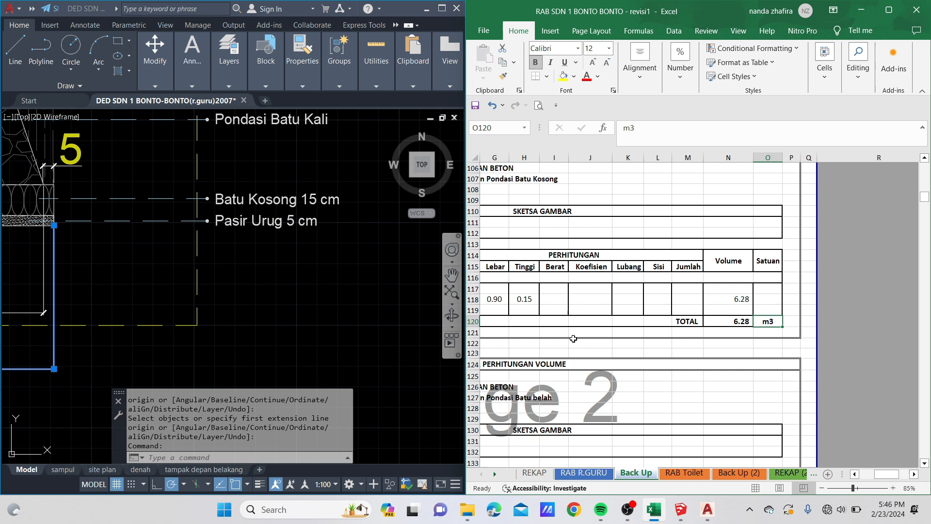
pyautogui.scroll(-3, 514, 354)
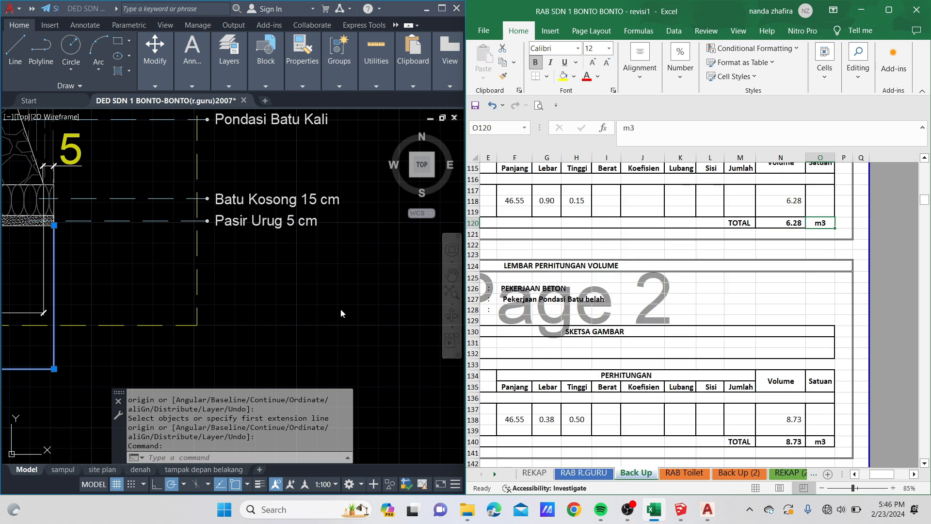
pyautogui.scroll(-3, 232, 340)
pyautogui.moveTo(233, 340); pyautogui.dragTo(239, 339, button='middle')
pyautogui.scroll(3, 228, 254)
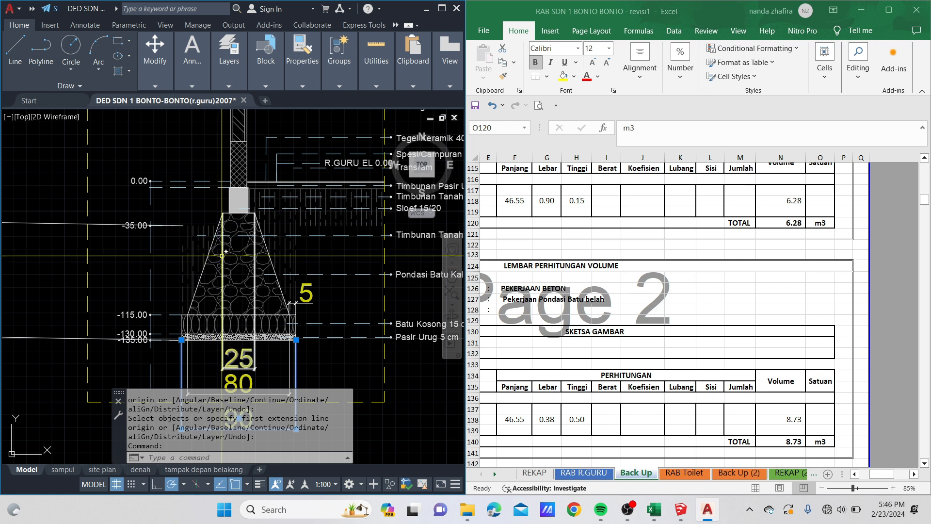
pyautogui.moveTo(269, 276); pyautogui.dragTo(278, 240, button='middle')
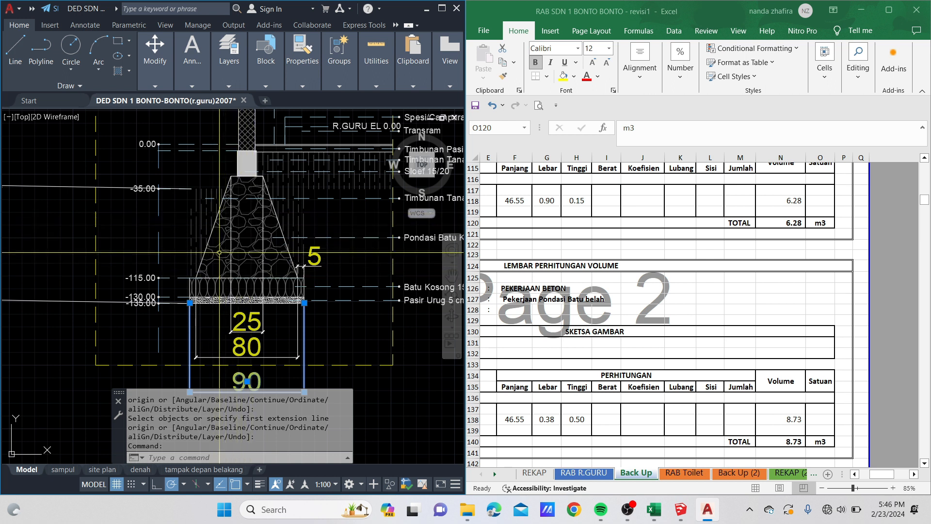
pyautogui.moveTo(270, 210)
pyautogui.mouseDown(button='middle')
pyautogui.moveTo(262, 226)
pyautogui.moveTo(228, 209)
pyautogui.mouseUp(button='middle')
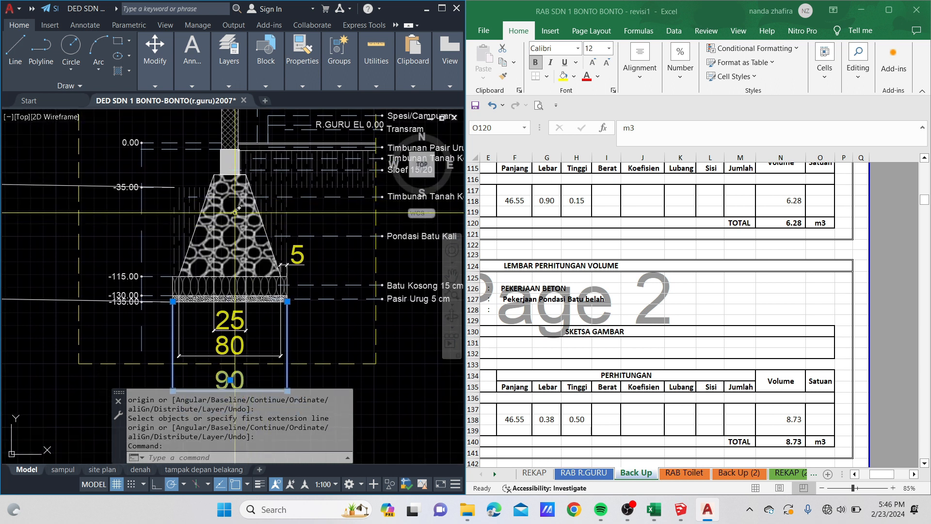
# - Review the foundation layout in the plan and return to the stone foundation section
pyautogui.scroll(-2, 268, 241)
pyautogui.moveTo(268, 241); pyautogui.dragTo(265, 276, button='middle')
pyautogui.scroll(-8, 267, 274)
pyautogui.moveTo(262, 161); pyautogui.dragTo(202, 248, button='middle')
pyautogui.moveTo(264, 330); pyautogui.dragTo(298, 162, button='middle')
pyautogui.scroll(8, 246, 209)
pyautogui.scroll(2, 247, 209)
pyautogui.moveTo(246, 208); pyautogui.dragTo(224, 227, button='middle')
# - Set the Batu belah foundation's Panjang in F138 to =F118 and check its item name in D137
pyautogui.click(510, 414)
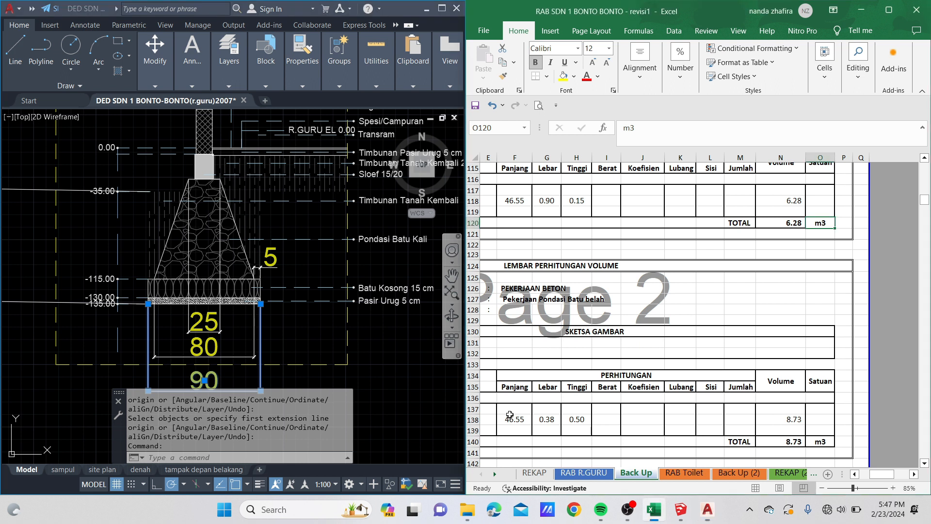
pyautogui.click(510, 415)
pyautogui.write('=F118')
pyautogui.click(588, 421)
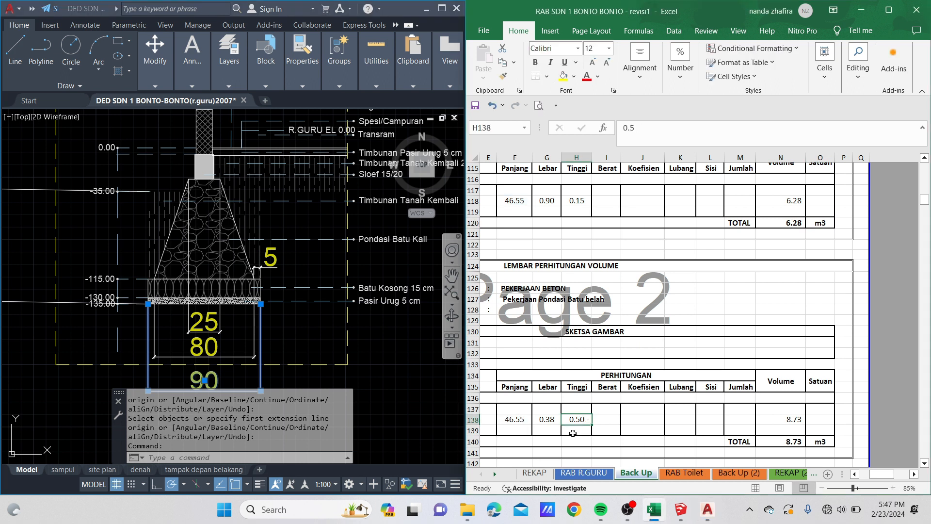
pyautogui.press('Home')
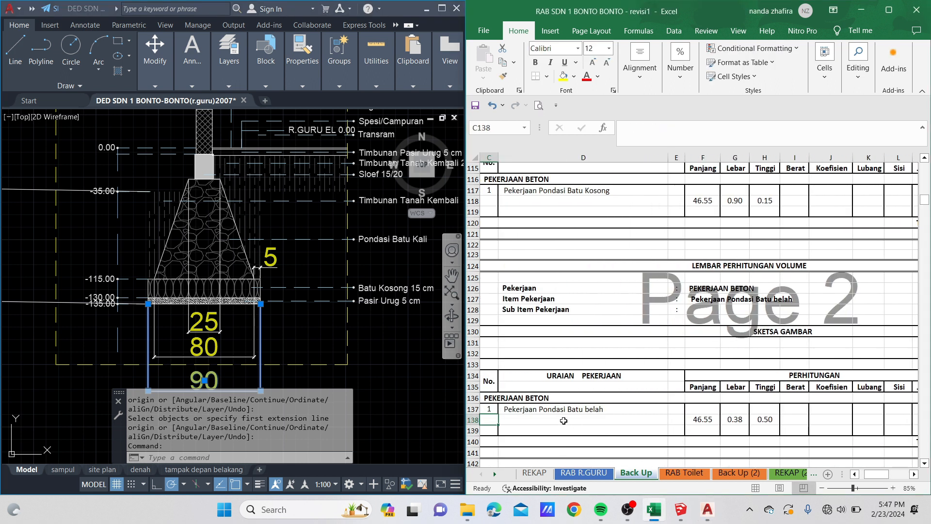
pyautogui.press('Up')
pyautogui.press('Right')
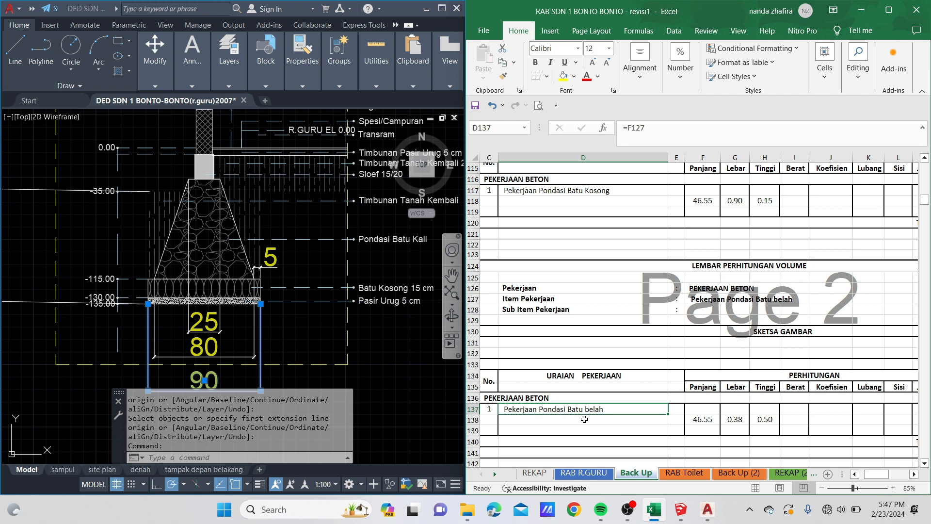
# - Review the Batu belah foundation's Panjang reference in F138 and its Lebar formula in G138
pyautogui.scroll(-2, 711, 363)
pyautogui.click(709, 354)
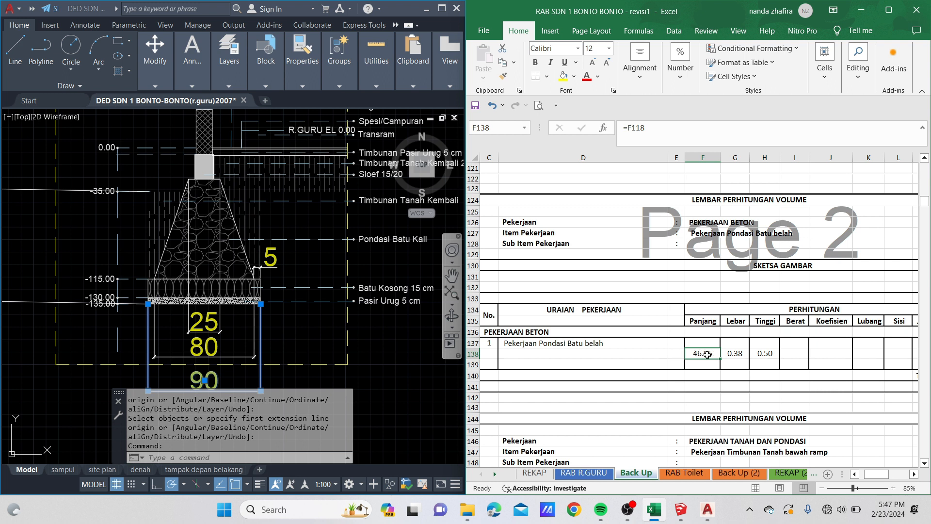
pyautogui.click(738, 354)
pyautogui.hotkey('alt', 'Tab')
pyautogui.click(739, 351)
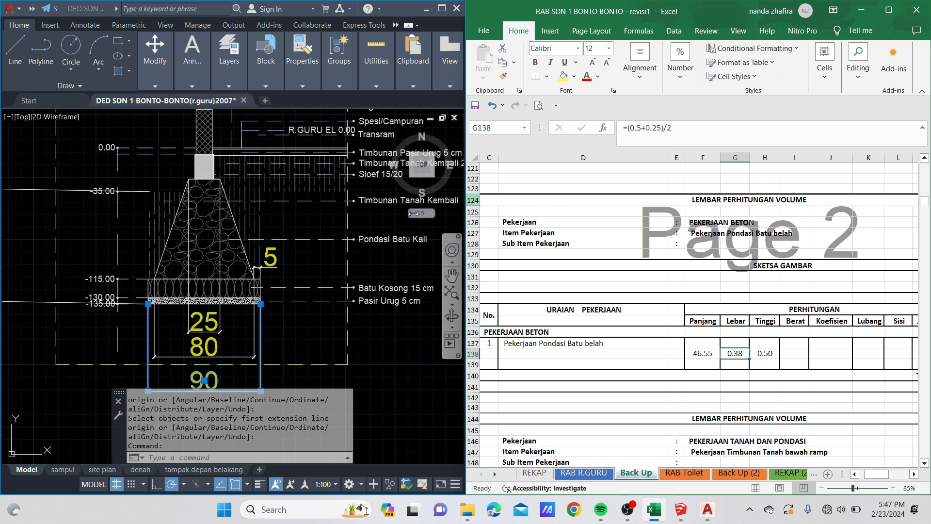
# - Dimension the base width of the trapezoidal stone foundation in the AutoCAD section
pyautogui.click(323, 257)
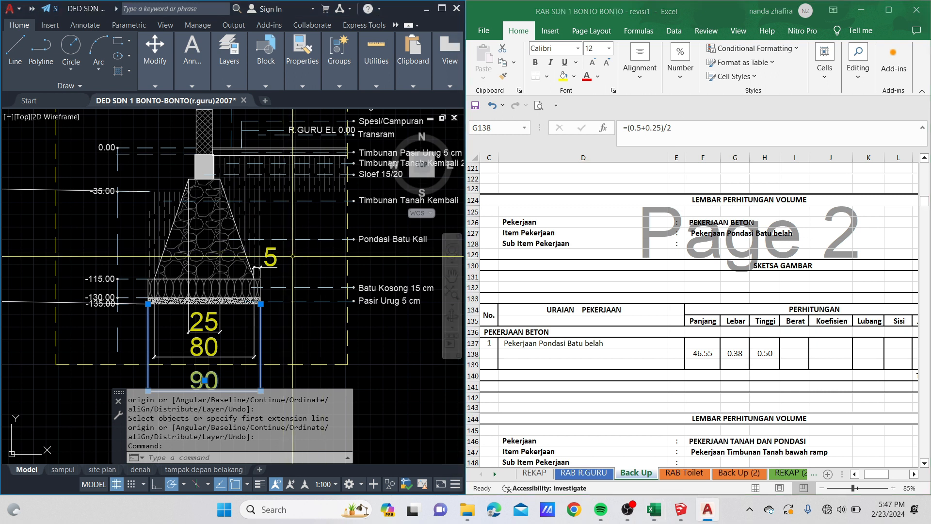
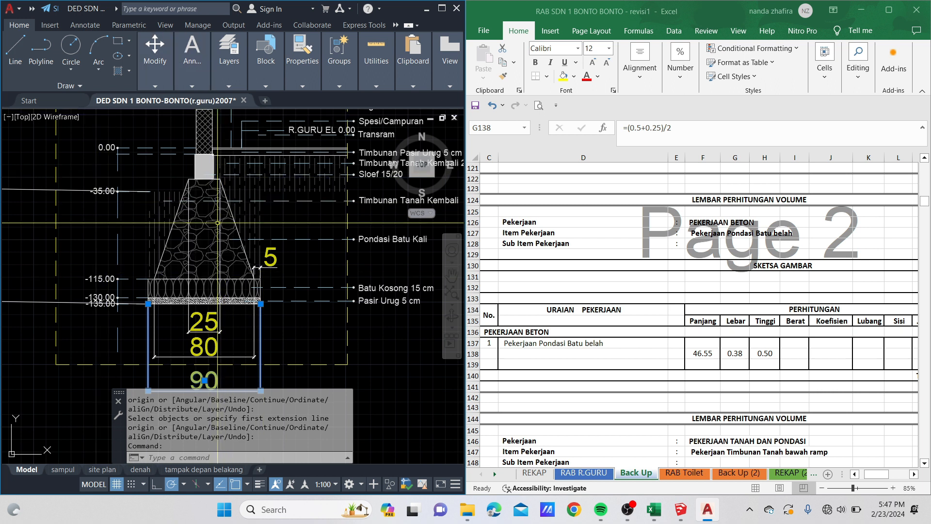
pyautogui.write('DIm')
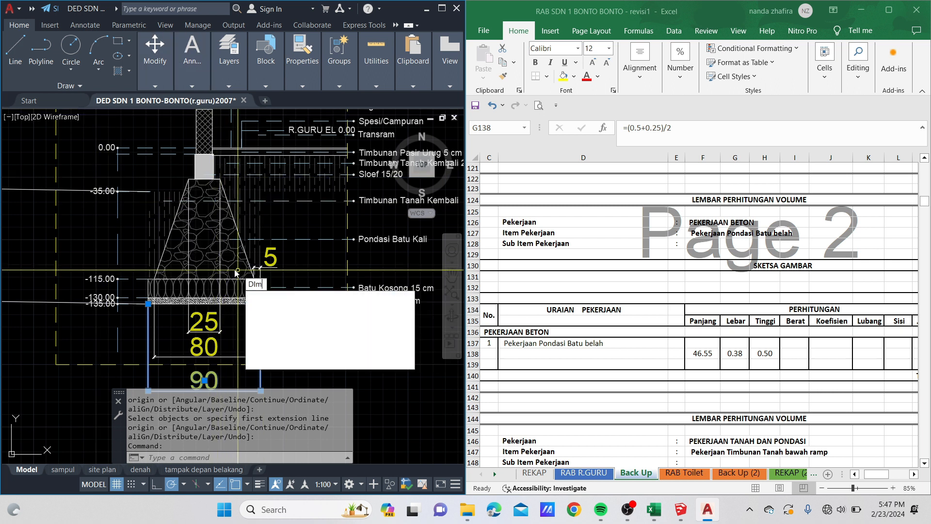
pyautogui.press('Return')
pyautogui.scroll(3, 148, 277)
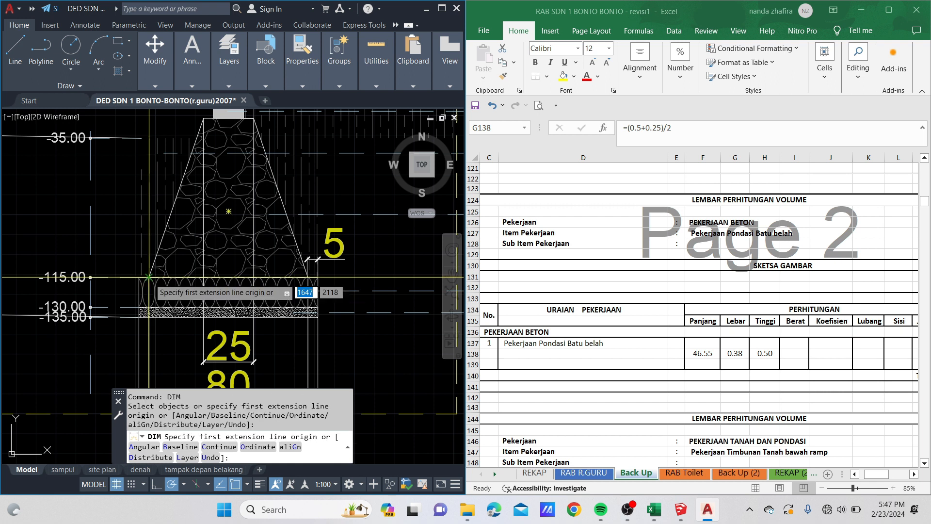
pyautogui.click(148, 277)
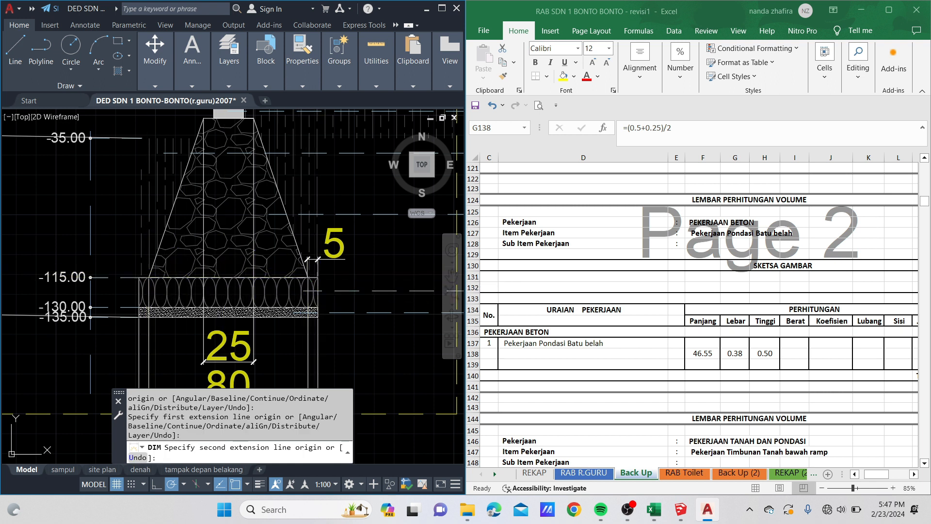
pyautogui.click(308, 277)
pyautogui.click(287, 312)
pyautogui.moveTo(257, 259); pyautogui.dragTo(265, 309, button='middle')
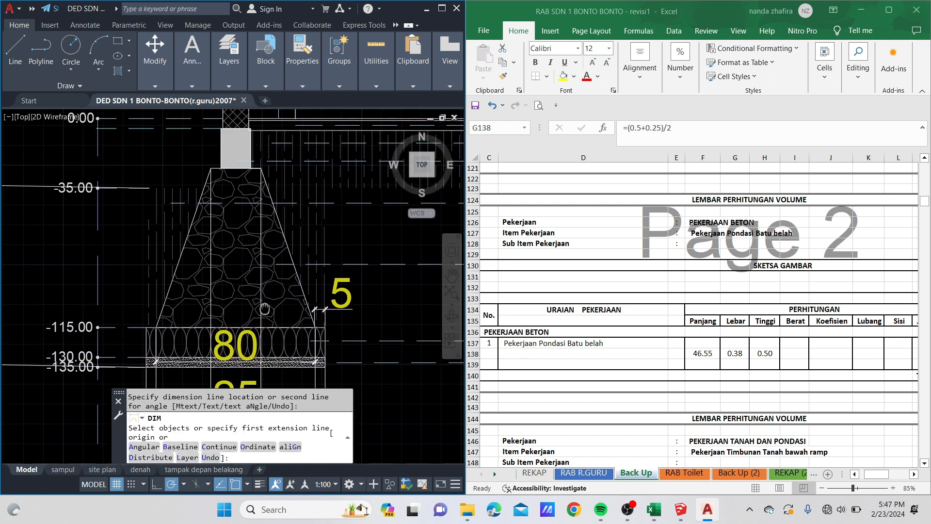
# - Dimension the stone foundation's top width just above its upper edge, between the two upper corners
pyautogui.click(214, 169)
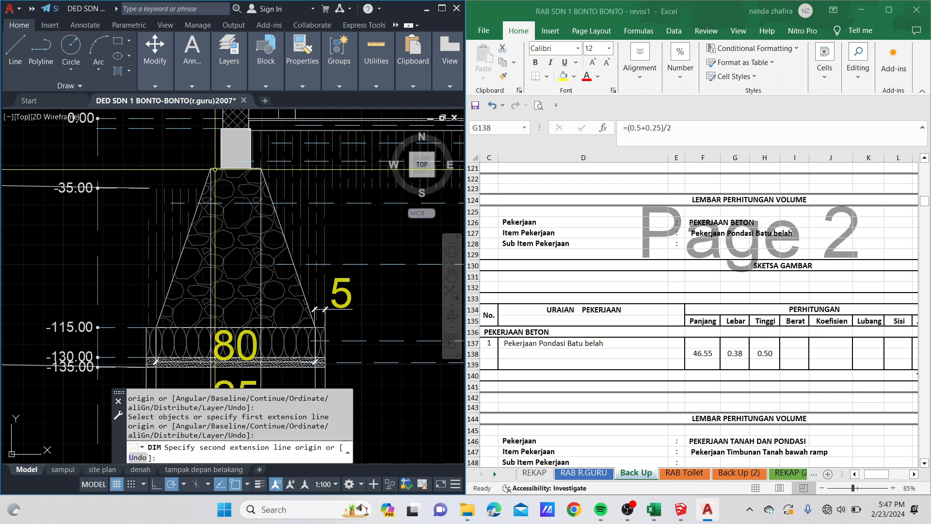
pyautogui.press('Escape')
pyautogui.press('Return')
pyautogui.click(211, 168)
pyautogui.click(261, 168)
pyautogui.click(238, 157)
# - Dimension the stone foundation's height from its top edge to its base, placing the dimension beside the sloping side
pyautogui.moveTo(194, 274); pyautogui.dragTo(195, 265, button='middle')
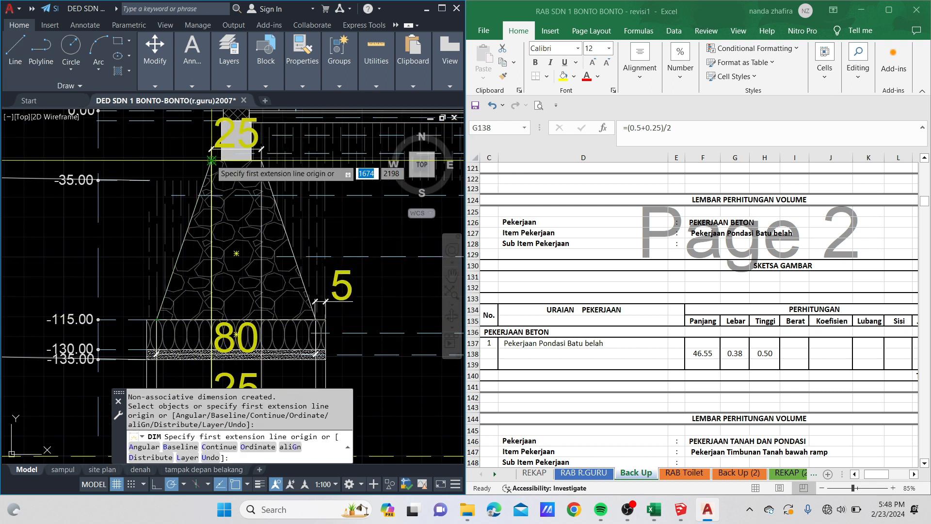
pyautogui.click(211, 160)
pyautogui.click(211, 320)
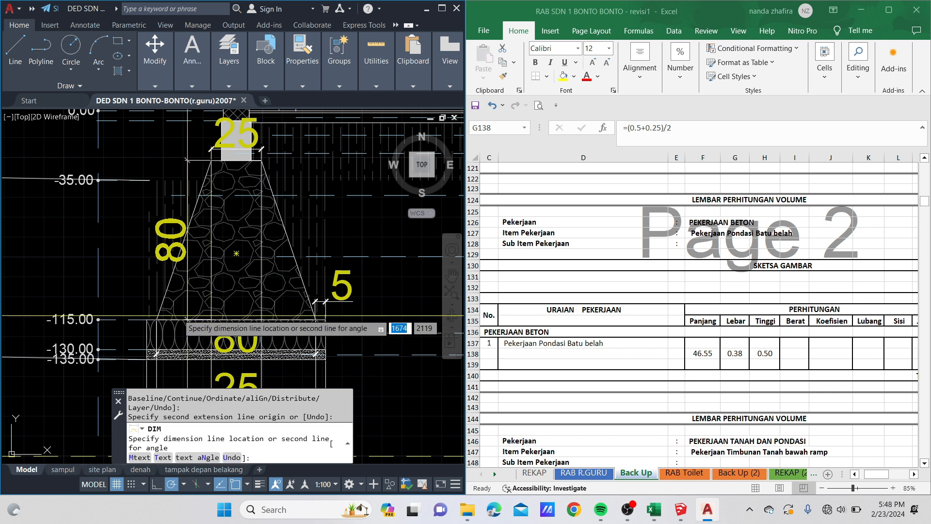
pyautogui.click(135, 291)
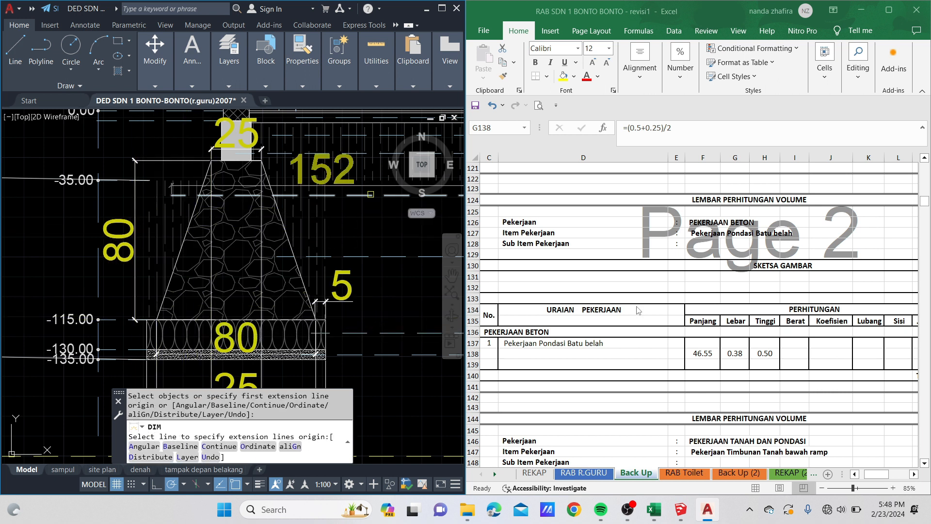
# - Change the Batu belah foundation's average Lebar formula in G138 to =(0.25+0.8)/2
pyautogui.click(641, 129)
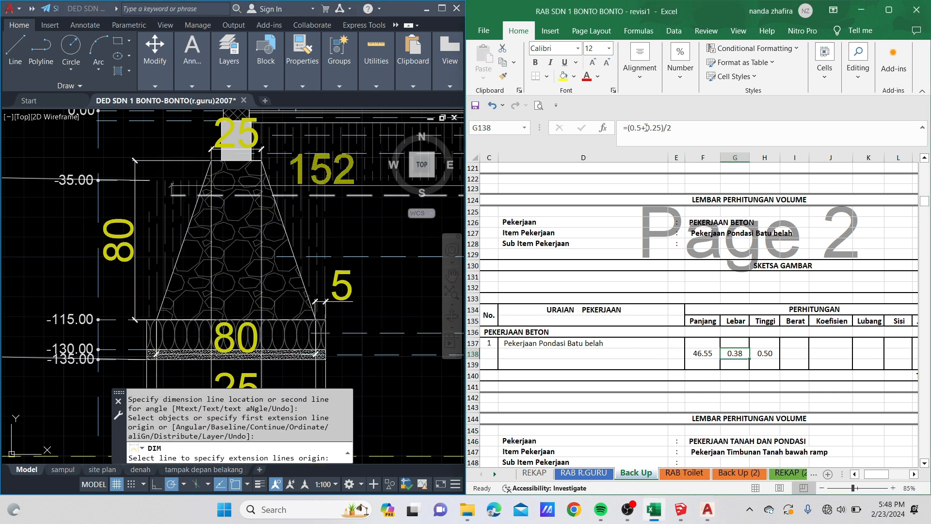
pyautogui.click(641, 129)
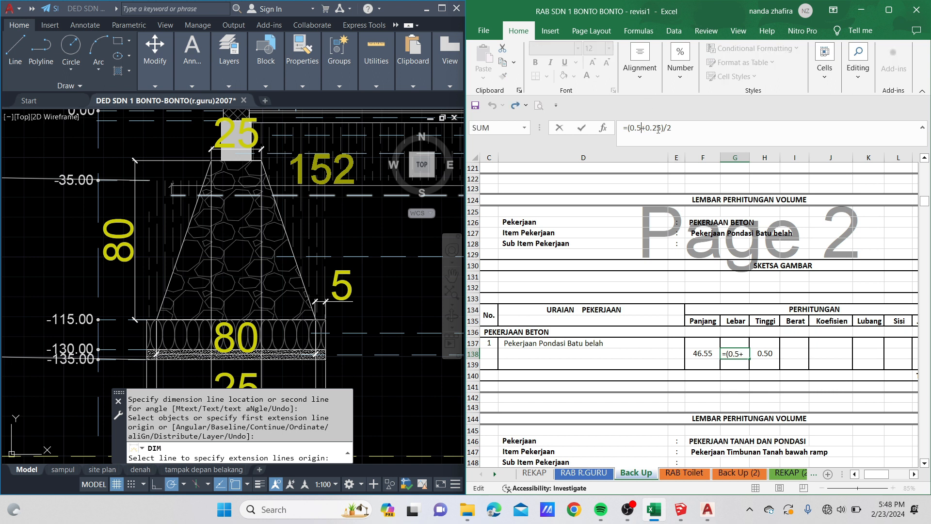
pyautogui.press('BackSpace')
pyautogui.write('25')
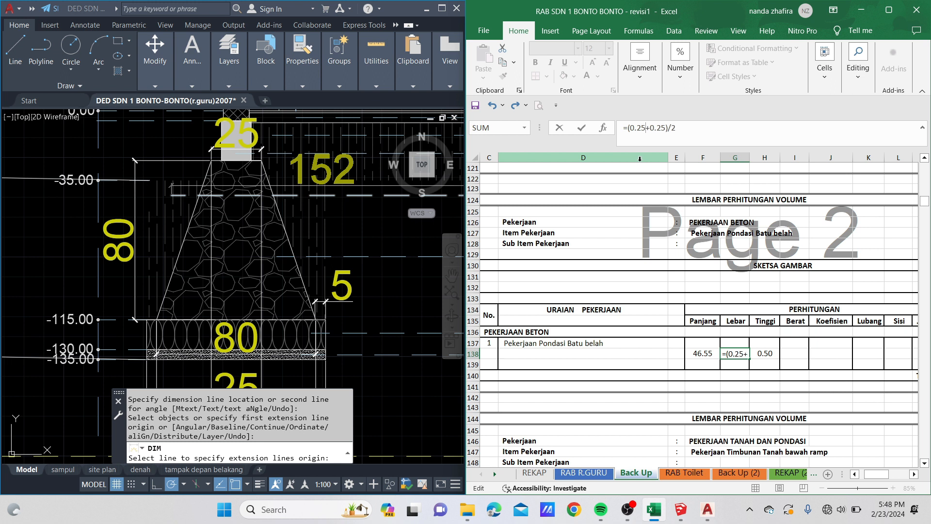
pyautogui.press('Right')
pyautogui.press('BackSpace')
pyautogui.press('BackSpace')
pyautogui.write('8')
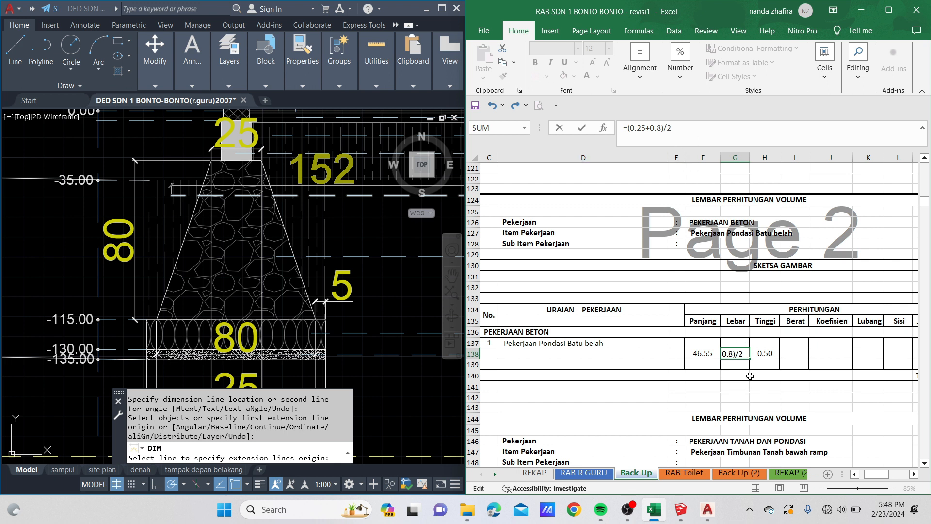
pyautogui.press('Tab')
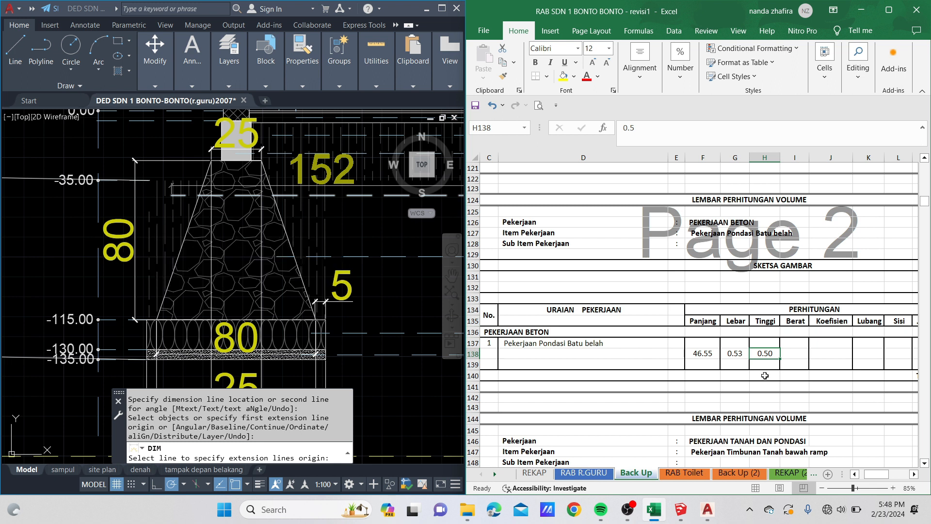
# - Set the Batu belah foundation's Tinggi in H138 to 0.8 and check the volume formula in N138 and the total's unit
pyautogui.write('0.8')
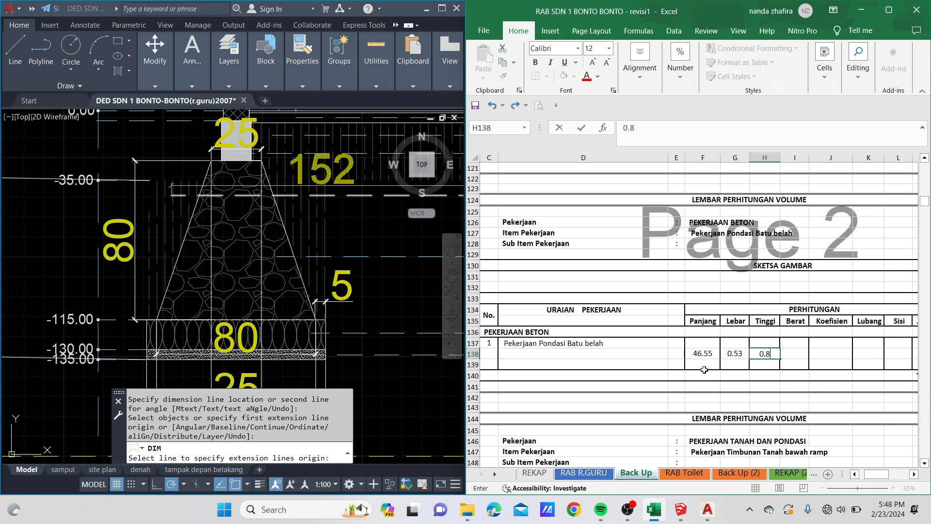
pyautogui.press('Return')
pyautogui.hscroll(3, 840, 355)
pyautogui.click(792, 354)
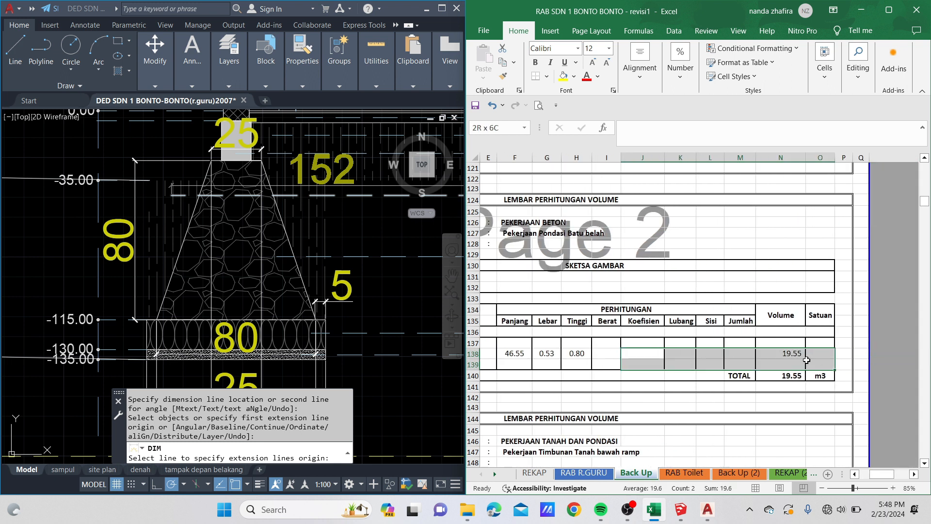
pyautogui.doubleClick(793, 353)
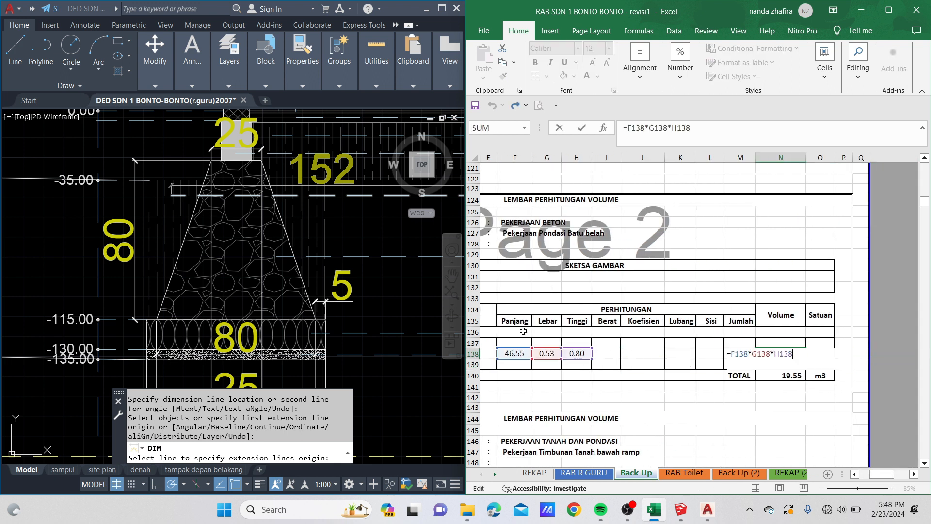
pyautogui.click(785, 393)
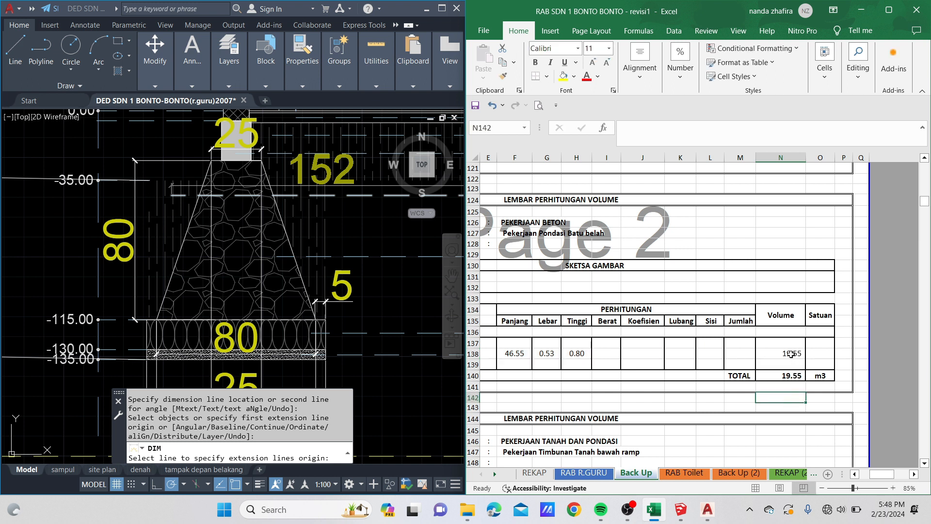
pyautogui.click(817, 377)
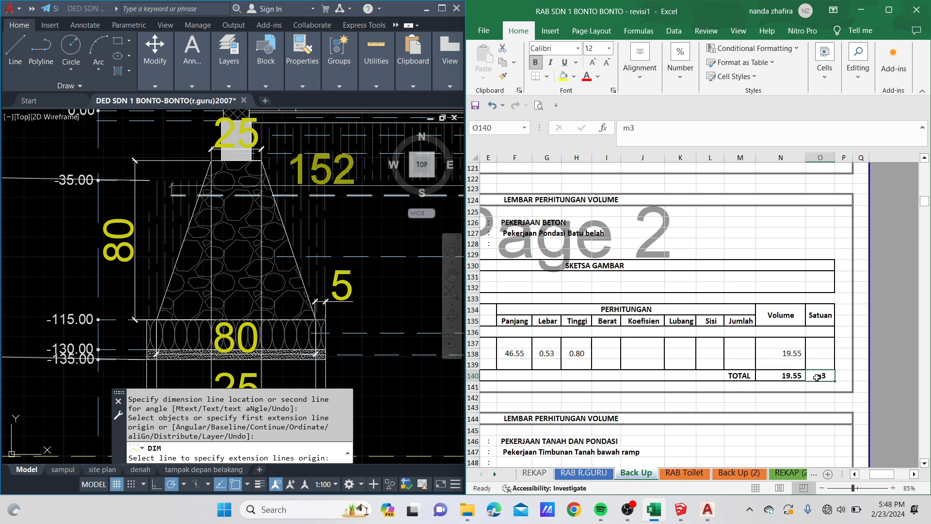
# - End dimensioning in AutoCAD and examine the full foundation plan together with its section details
pyautogui.click(422, 403)
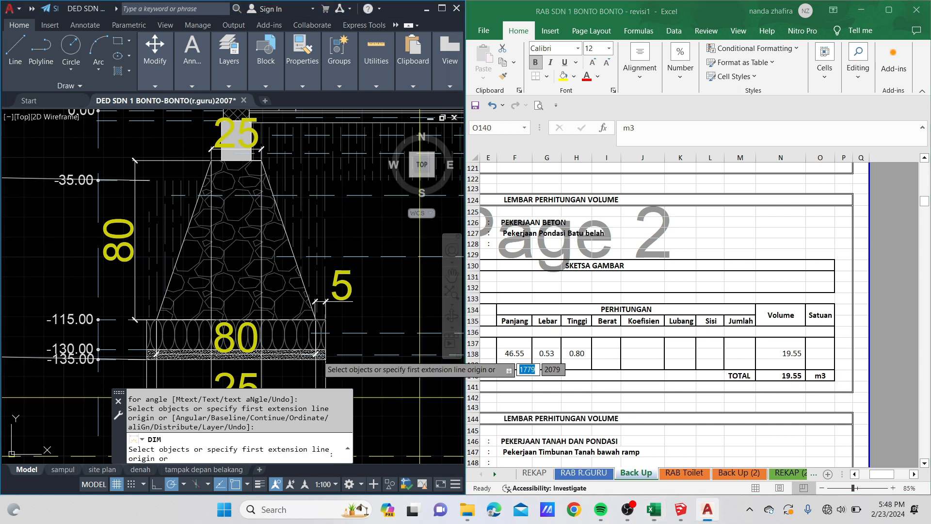
pyautogui.scroll(-6, 298, 363)
pyautogui.moveTo(321, 199); pyautogui.dragTo(297, 291, button='middle')
pyautogui.moveTo(353, 200); pyautogui.dragTo(225, 285, button='middle')
pyautogui.scroll(-2, 225, 285)
pyautogui.press('Escape')
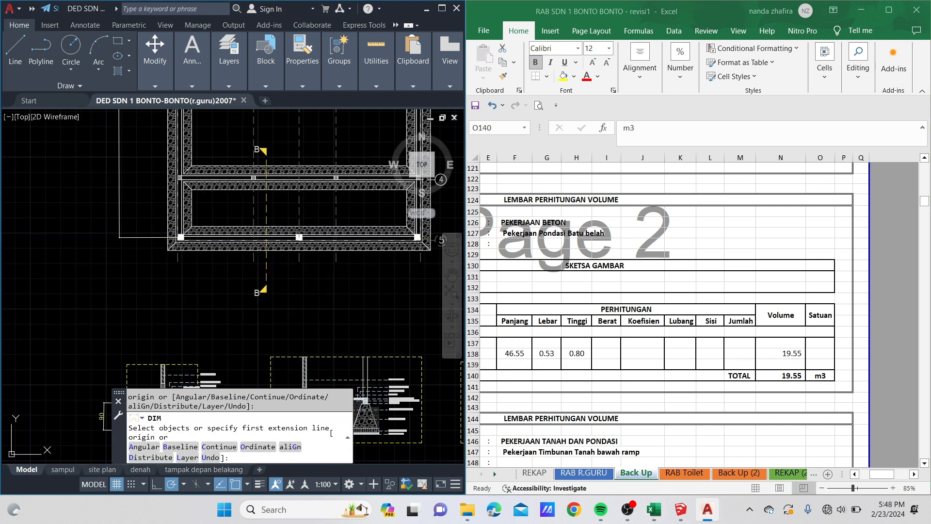
pyautogui.moveTo(244, 221); pyautogui.dragTo(224, 278, button='middle')
pyautogui.scroll(-4, 224, 278)
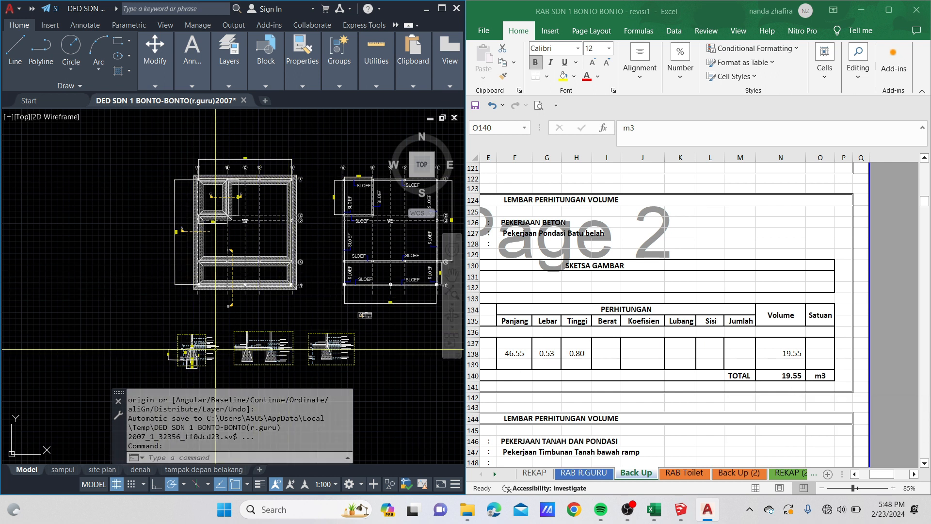
# - Locate the Pekerjaan Timbunan Tanah bawah ramp item in row 32 of the RAB R.GURU sheet
pyautogui.click(588, 473)
pyautogui.hscroll(-3, 611, 322)
pyautogui.click(603, 326)
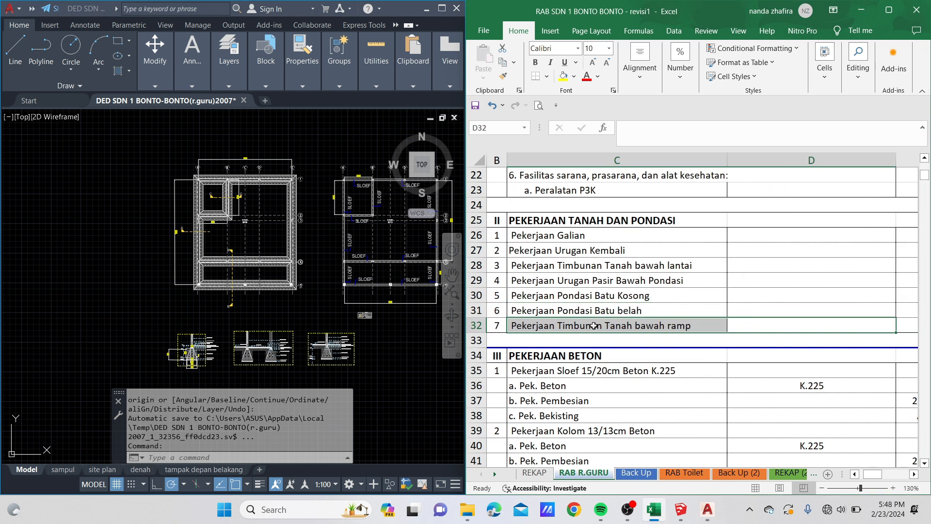
# - Switch to the SketchUp model and examine the terrace corner and entrance step where the ramp belongs
pyautogui.click(780, 328)
pyautogui.click(681, 511)
pyautogui.moveTo(510, 441)
pyautogui.mouseDown(button='middle')
pyautogui.moveTo(553, 331)
pyautogui.moveTo(402, 316)
pyautogui.moveTo(620, 347)
pyautogui.moveTo(499, 377)
pyautogui.moveTo(614, 332)
pyautogui.moveTo(584, 408)
pyautogui.moveTo(277, 345)
pyautogui.moveTo(543, 337)
pyautogui.moveTo(661, 303)
pyautogui.moveTo(437, 350)
pyautogui.moveTo(260, 368)
pyautogui.moveTo(430, 350)
pyautogui.mouseUp(button='middle')
pyautogui.scroll(4, 429, 350)
pyautogui.scroll(2, 429, 351)
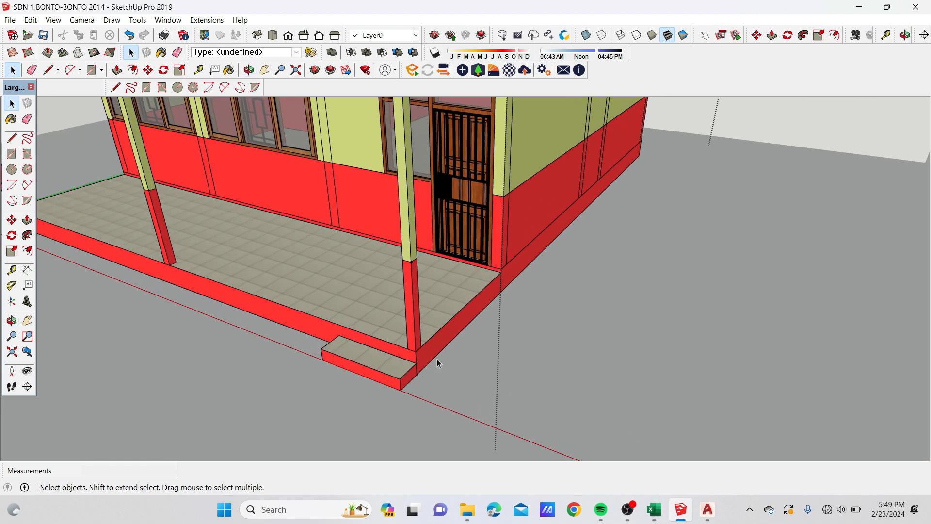
pyautogui.moveTo(617, 419); pyautogui.dragTo(602, 375, button='middle')
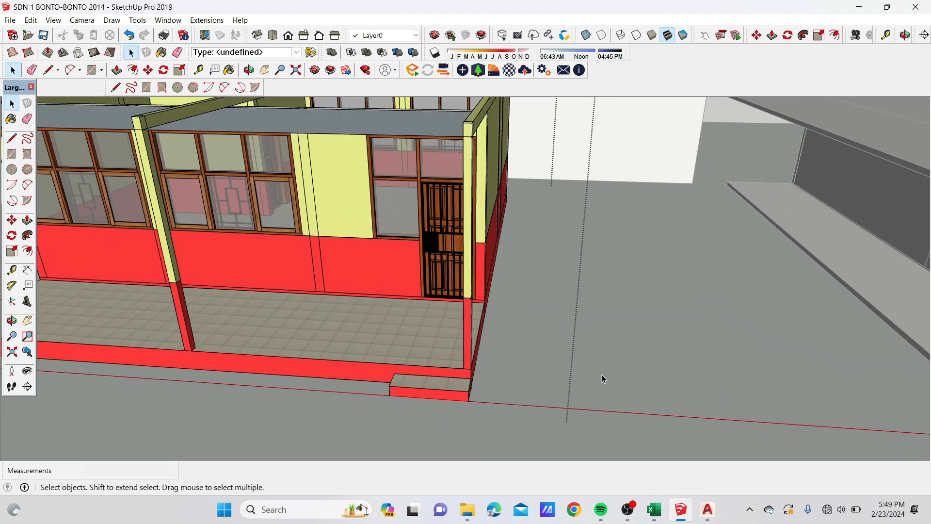
pyautogui.scroll(-3, 558, 364)
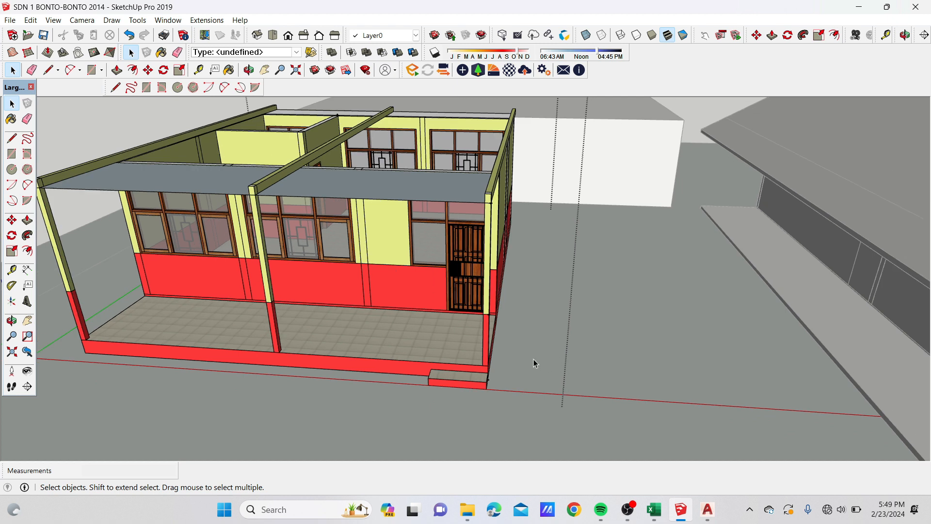
pyautogui.moveTo(557, 364); pyautogui.dragTo(460, 366, button='middle')
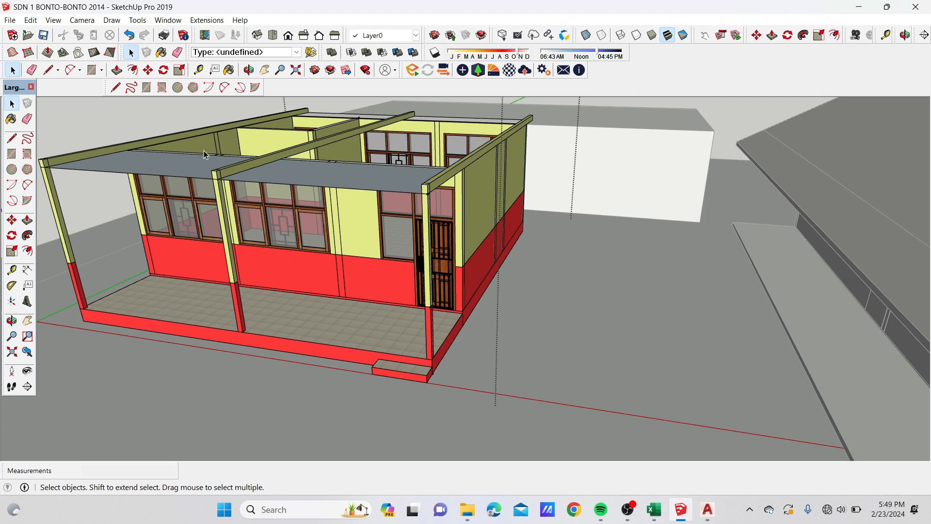
# - Draw a closed triangular ramp profile with the Line tool, from the terrace's front corner beside the entrance step out along the ground
pyautogui.click(115, 87)
pyautogui.scroll(3, 448, 365)
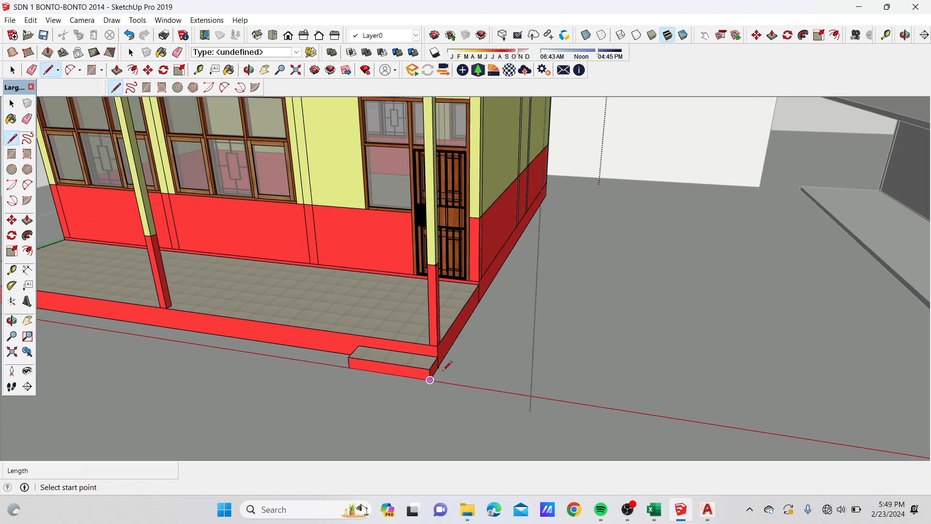
pyautogui.click(437, 345)
pyautogui.press('Escape')
pyautogui.click(438, 368)
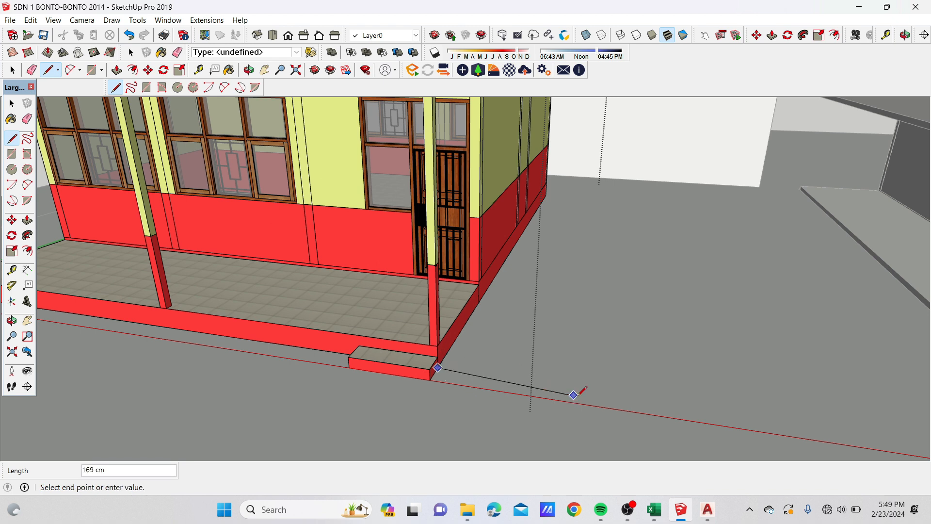
pyautogui.click(597, 391)
pyautogui.click(437, 345)
pyautogui.click(437, 367)
pyautogui.moveTo(437, 367); pyautogui.dragTo(437, 383, button='middle')
# - Push/Pull the triangular profile 200 cm along the terrace's side edge to form the solid ramp
pyautogui.click(116, 70)
pyautogui.click(480, 362)
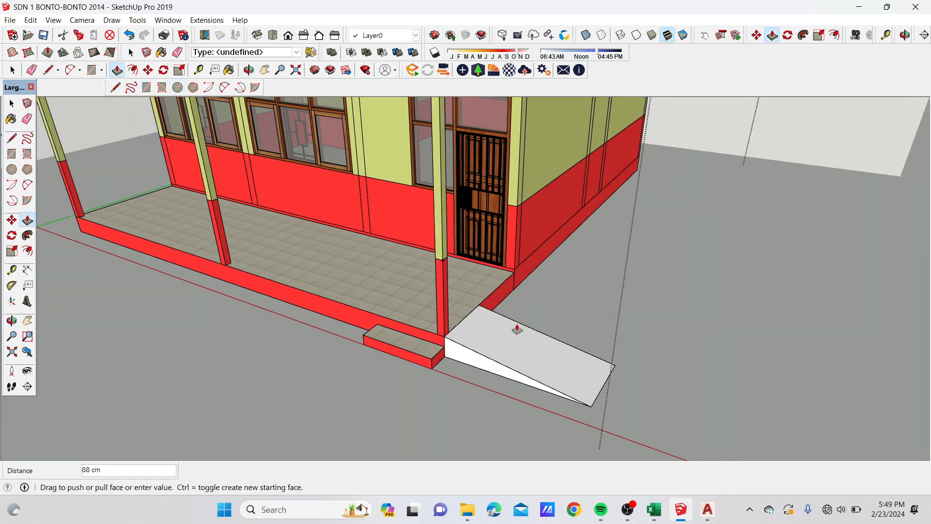
pyautogui.click(514, 279)
pyautogui.moveTo(607, 367); pyautogui.dragTo(572, 329, button='middle')
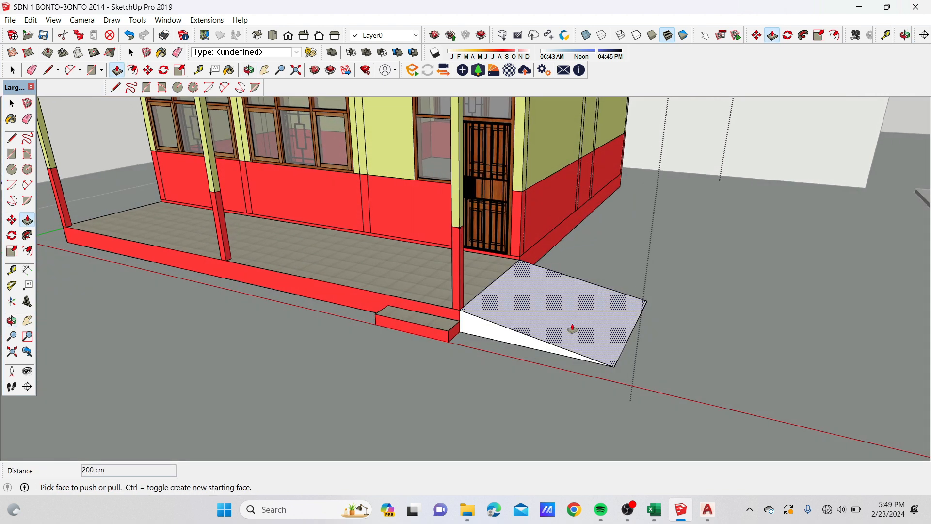
pyautogui.moveTo(513, 323); pyautogui.dragTo(254, 337, button='middle')
pyautogui.moveTo(345, 354); pyautogui.dragTo(410, 348, button='middle')
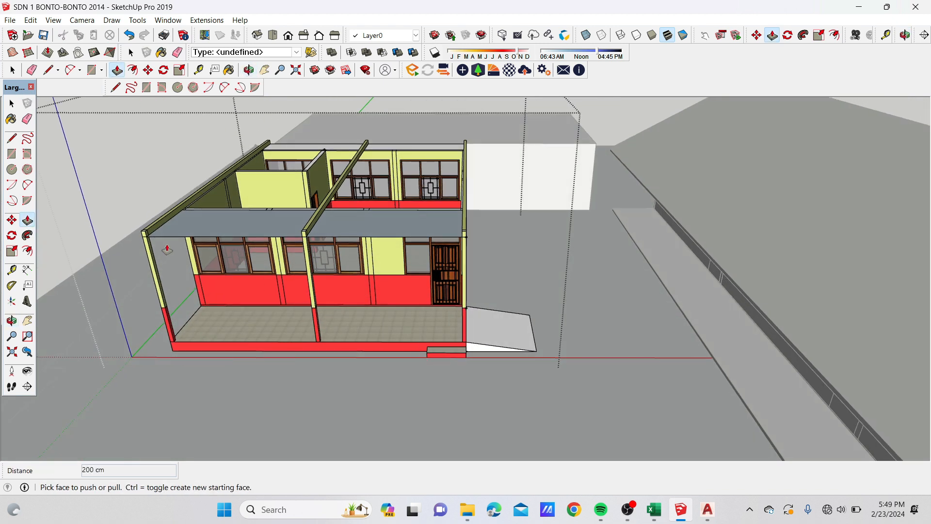
pyautogui.scroll(2, 167, 249)
pyautogui.scroll(-1, 281, 300)
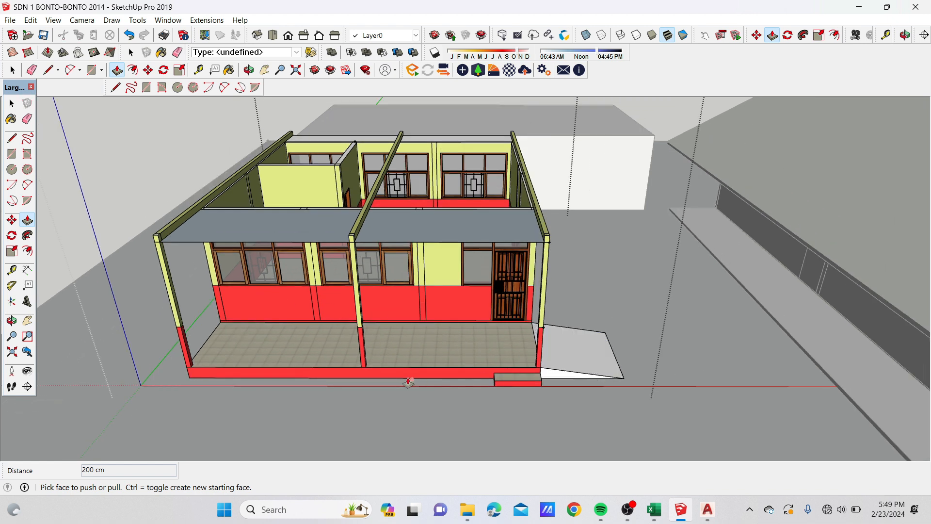
# - Switch to Excel and review the RAB R.GURU work items from the ramp fill in row 32 through the concrete, floor and door sections
pyautogui.click(655, 510)
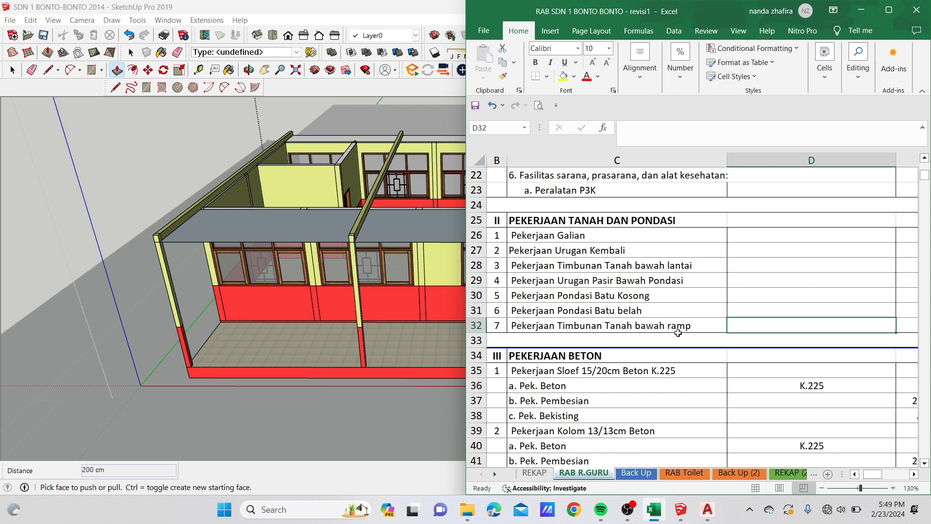
pyautogui.scroll(-1, 539, 363)
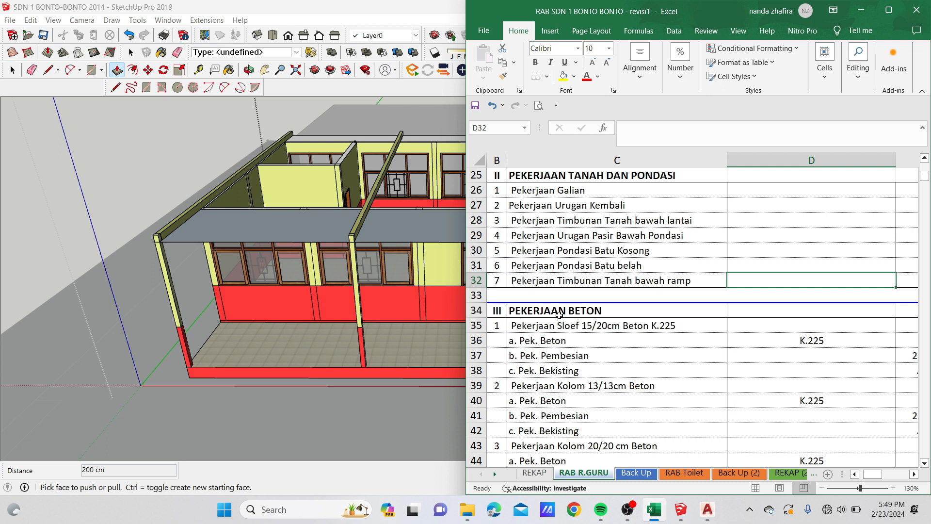
pyautogui.scroll(-1, 560, 315)
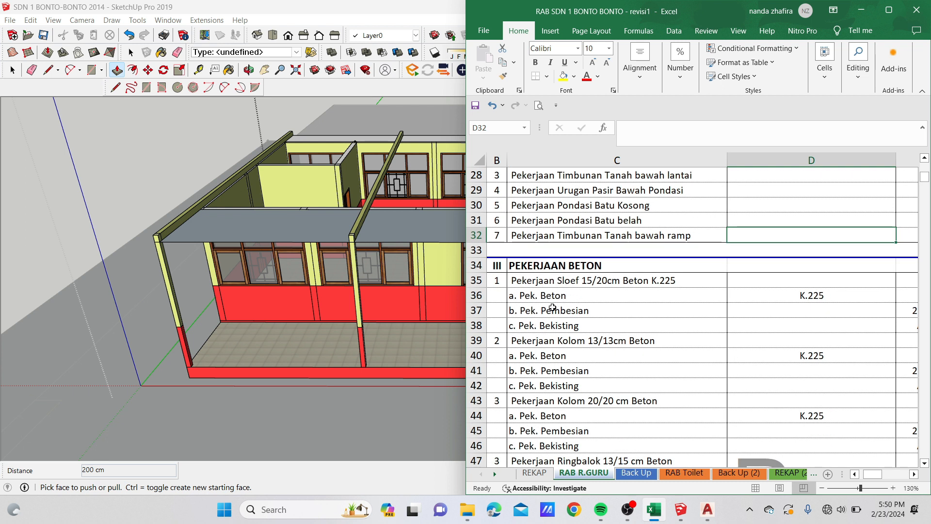
pyautogui.scroll(-2, 597, 330)
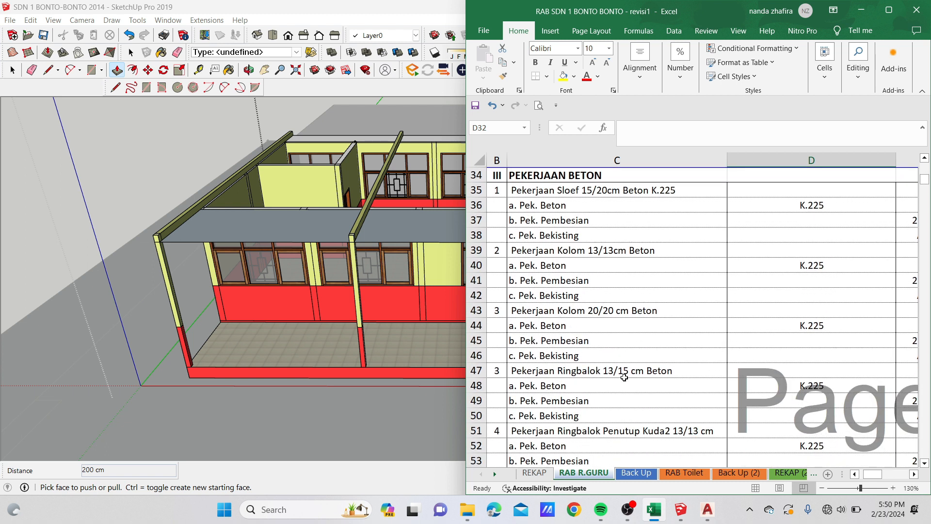
pyautogui.scroll(-1, 533, 364)
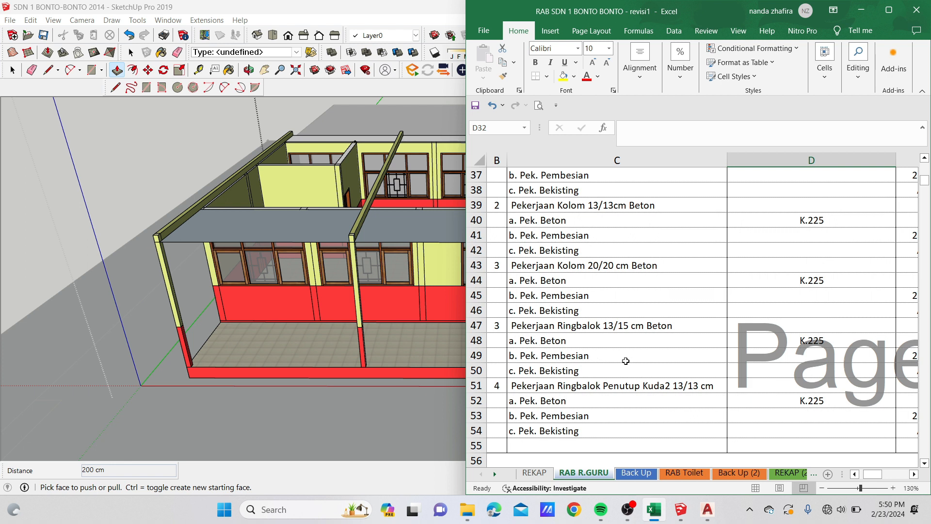
pyautogui.scroll(-10, 626, 361)
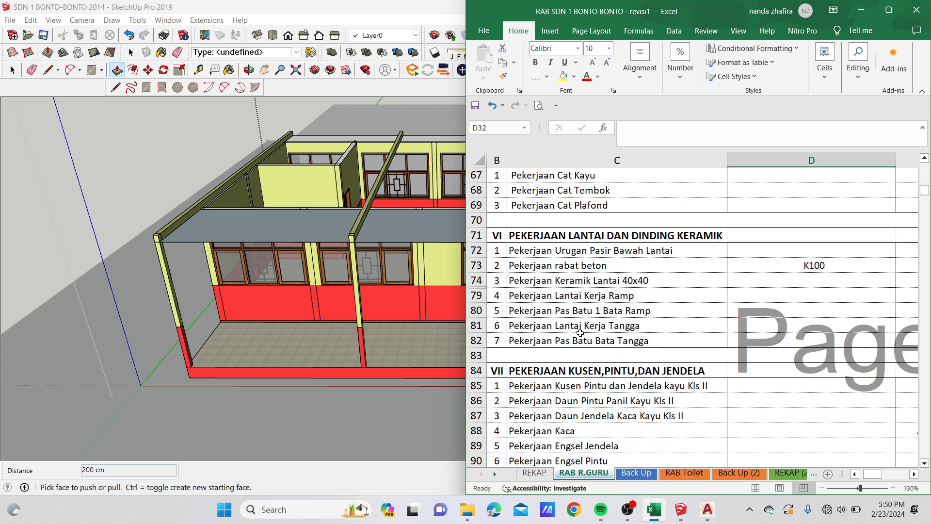
pyautogui.scroll(-5, 580, 333)
# - Return to SketchUp and examine the whole teachers' room building with its ramp from the front and side
pyautogui.click(12, 70)
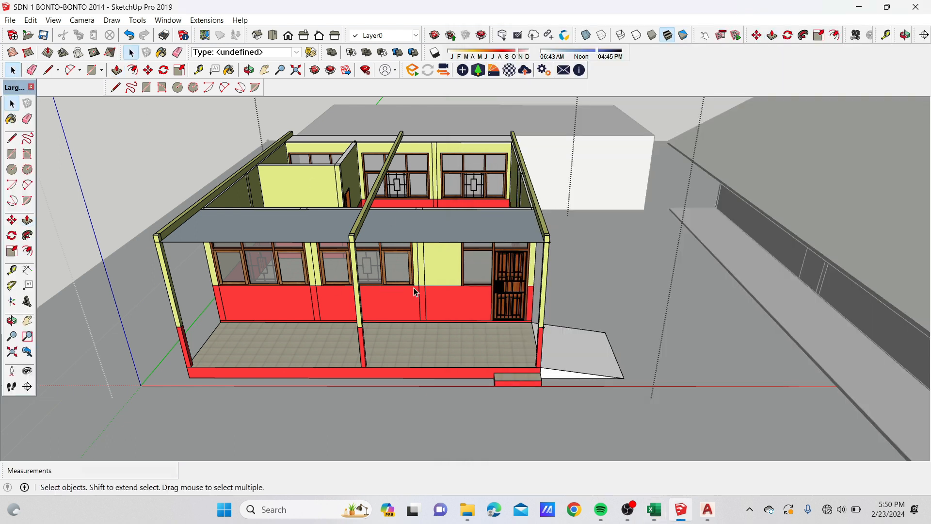
pyautogui.scroll(-3, 459, 339)
pyautogui.scroll(4, 465, 305)
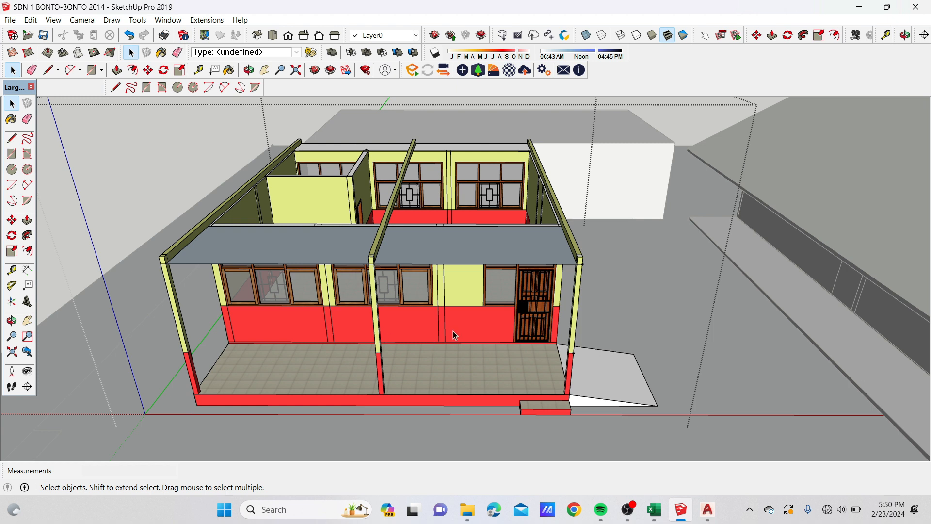
pyautogui.scroll(-3, 481, 322)
pyautogui.moveTo(601, 418); pyautogui.dragTo(532, 320, button='middle')
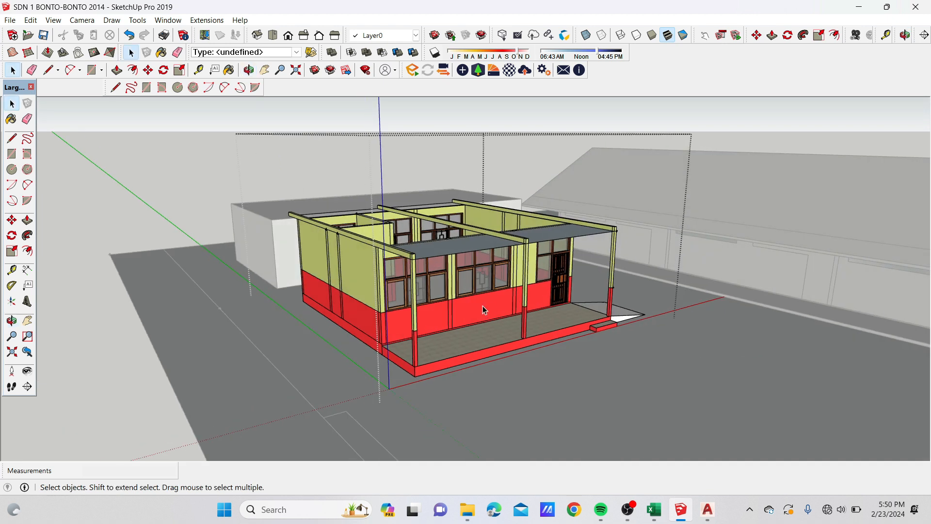